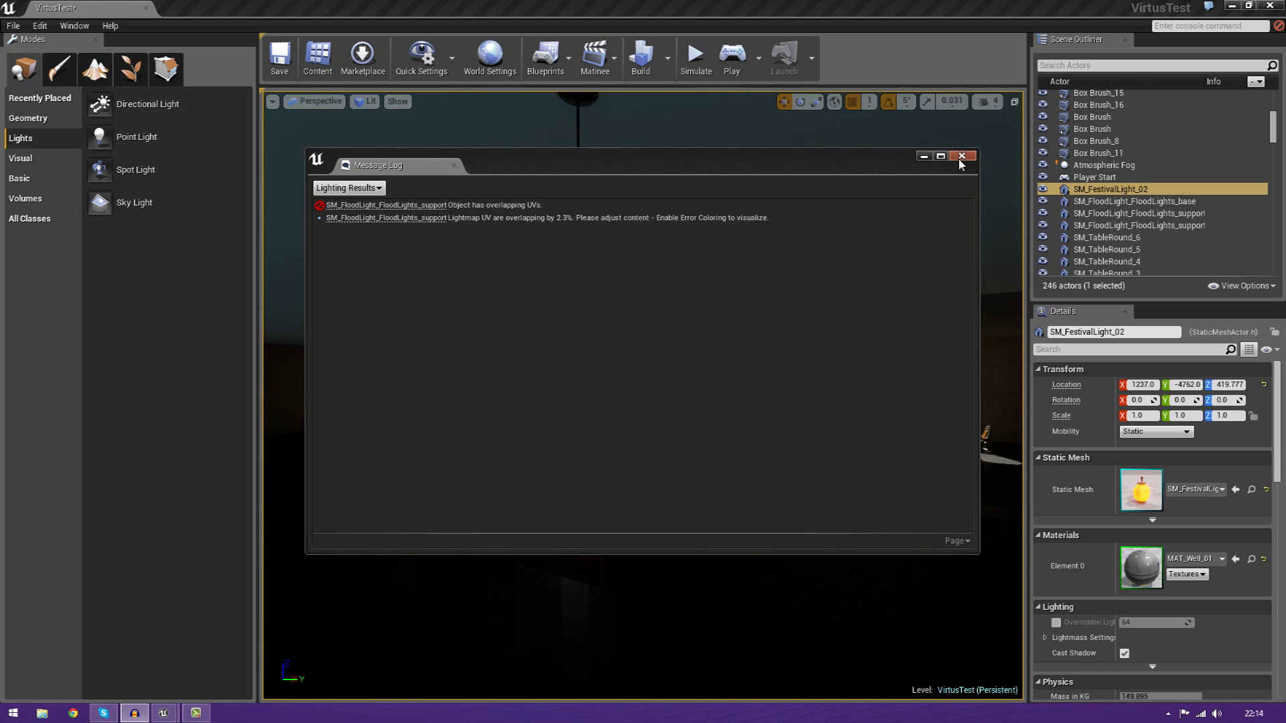
Close the lighting results log and examine the lighting through the building's rooms, up to the floodlight in the corner.
left_click(965, 155)
right_click_drag(835, 357, 853, 383)
key("w")
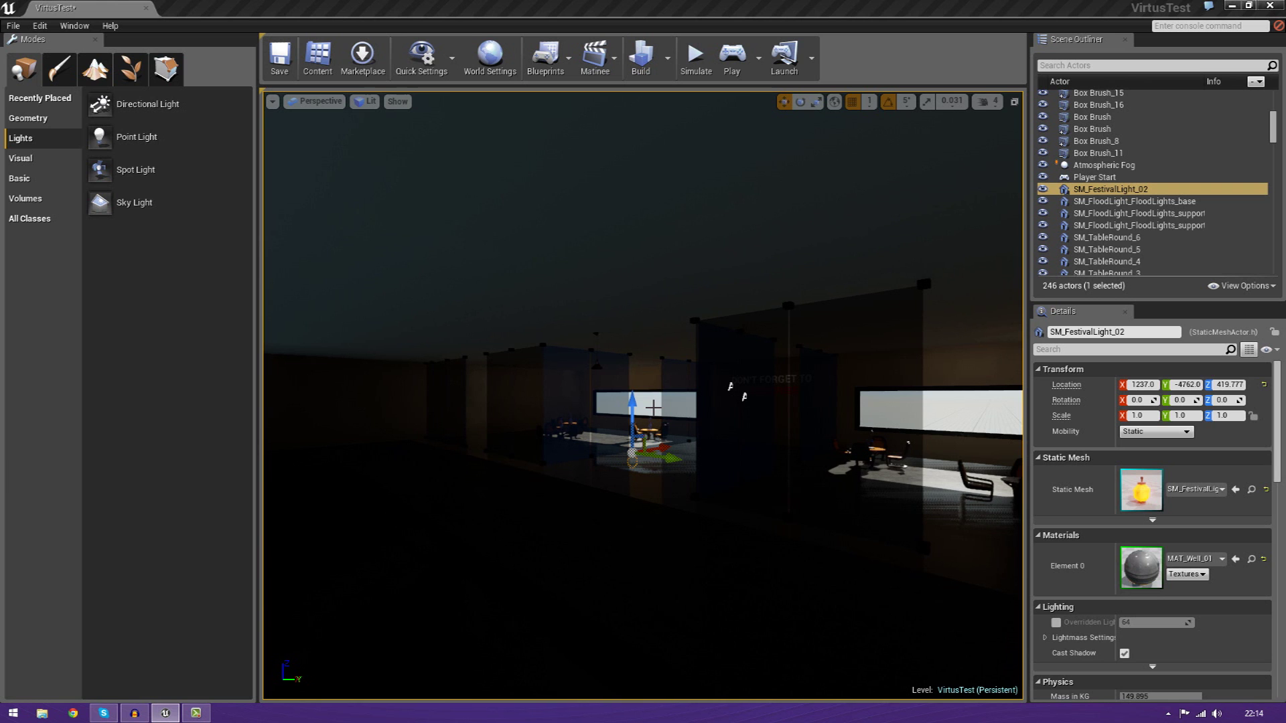
mouse_move(644, 395)
right_mouse_down()
mouse_move(523, 416)
mouse_move(429, 402)
mouse_move(569, 415)
mouse_move(757, 409)
mouse_move(737, 429)
mouse_move(643, 395)
mouse_move(666, 402)
right_mouse_up()
key("w")
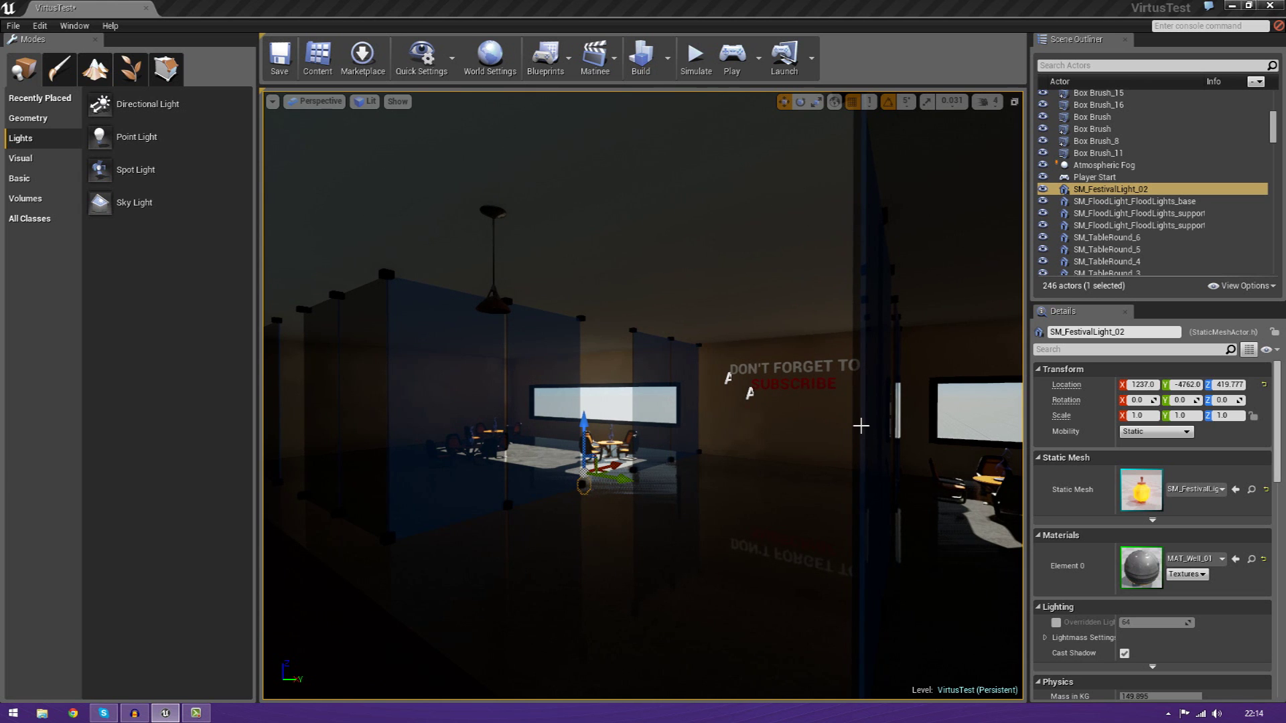
key("w")
mouse_move(852, 470)
right_mouse_down()
mouse_move(837, 473)
mouse_move(971, 470)
mouse_move(852, 469)
right_mouse_up()
key("s")
key("d")
right_click_drag(770, 467, 744, 466)
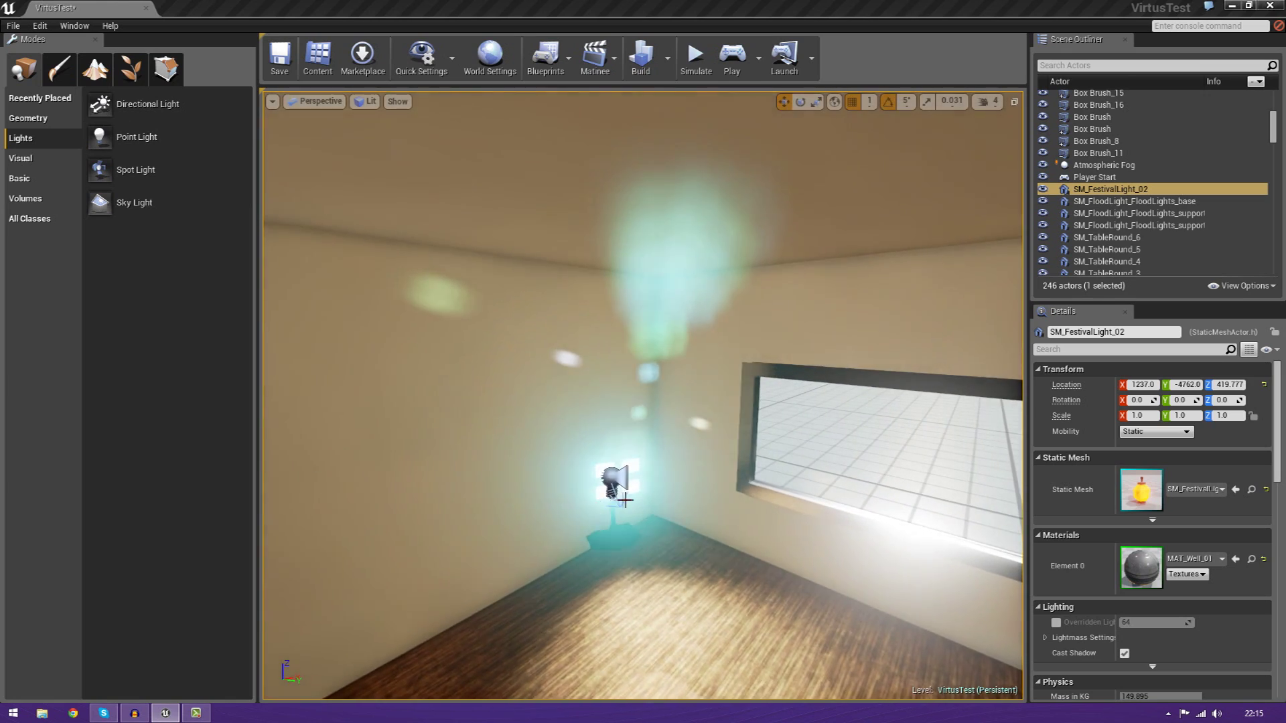
Inspect the corner floodlight's spot light, the hanging festival lantern and the outdoor directional light by selecting each one.
left_click(613, 477)
key("f")
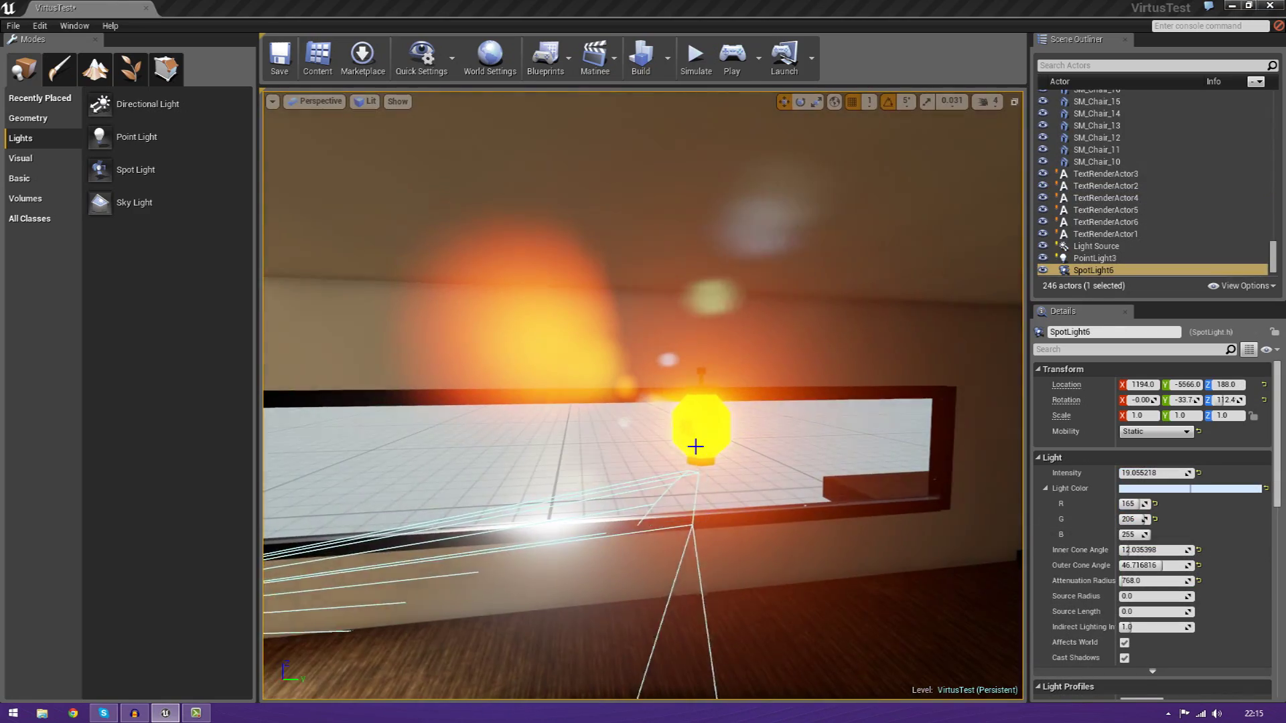
left_click(695, 447)
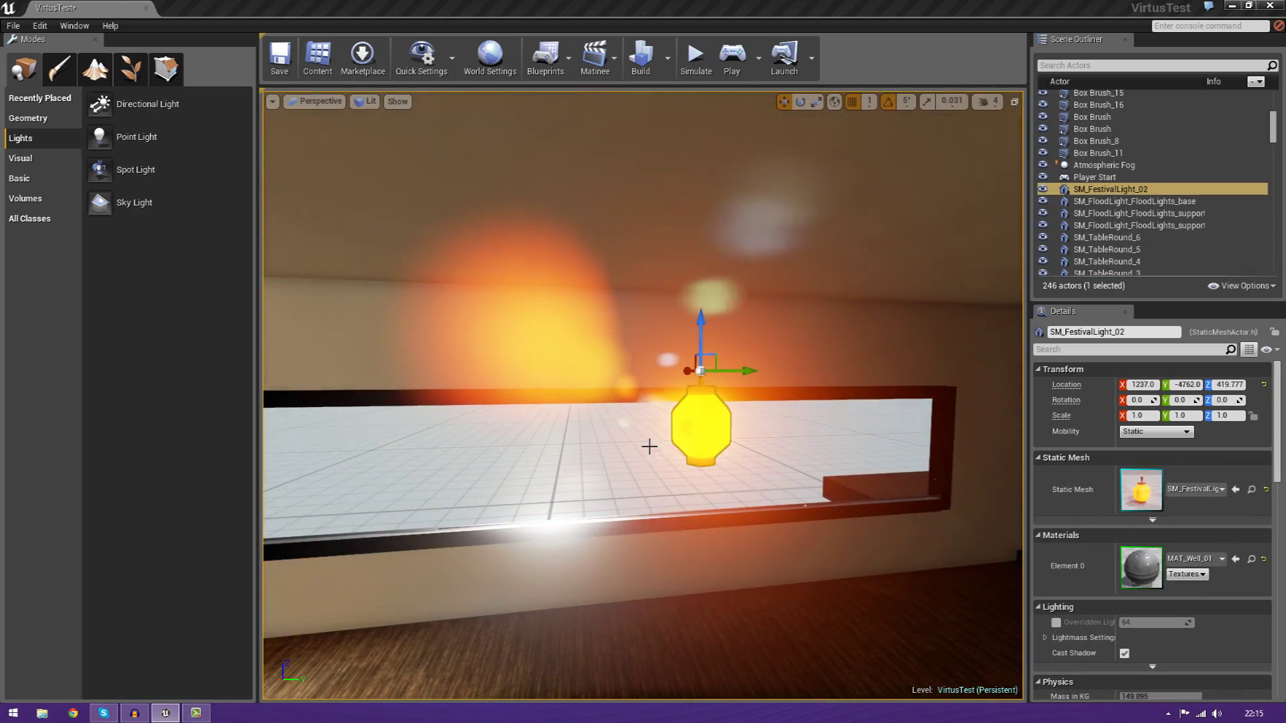
right_click_drag(690, 438, 757, 402)
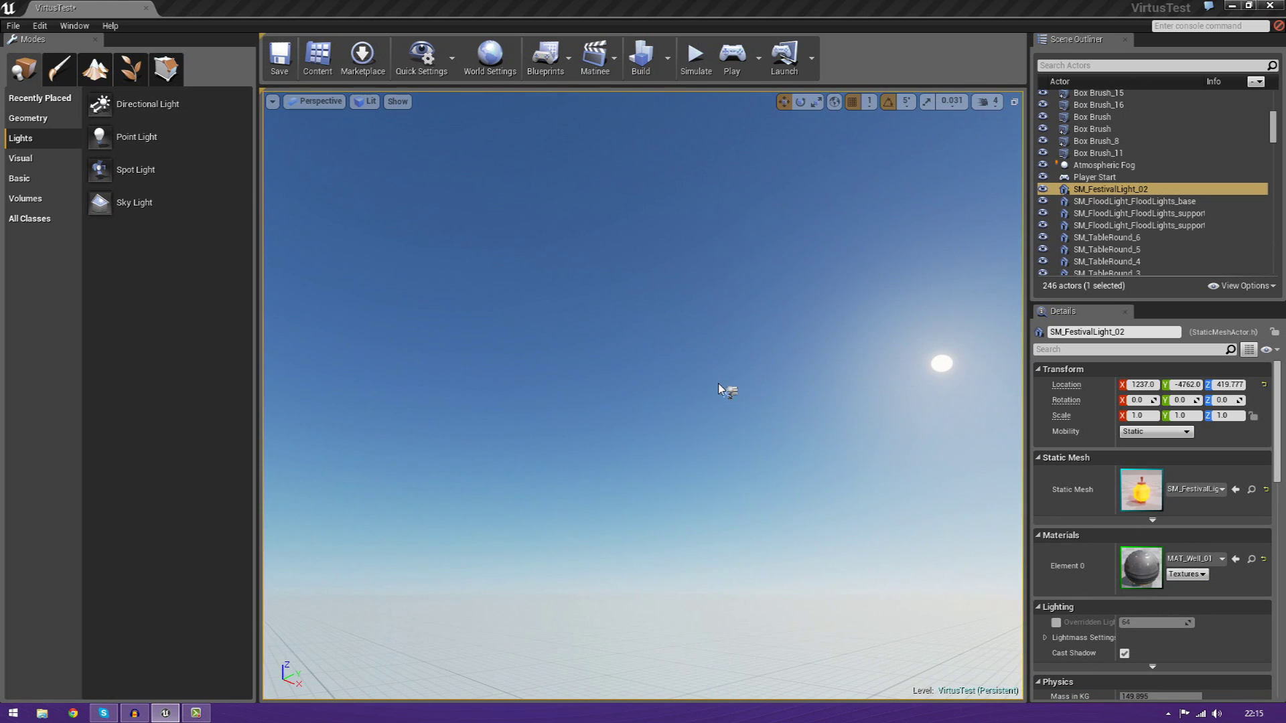
left_click(727, 392)
mouse_move(727, 392)
right_mouse_down()
mouse_move(506, 405)
mouse_move(992, 384)
mouse_move(727, 392)
right_mouse_up()
right_click_drag(859, 399, 859, 399)
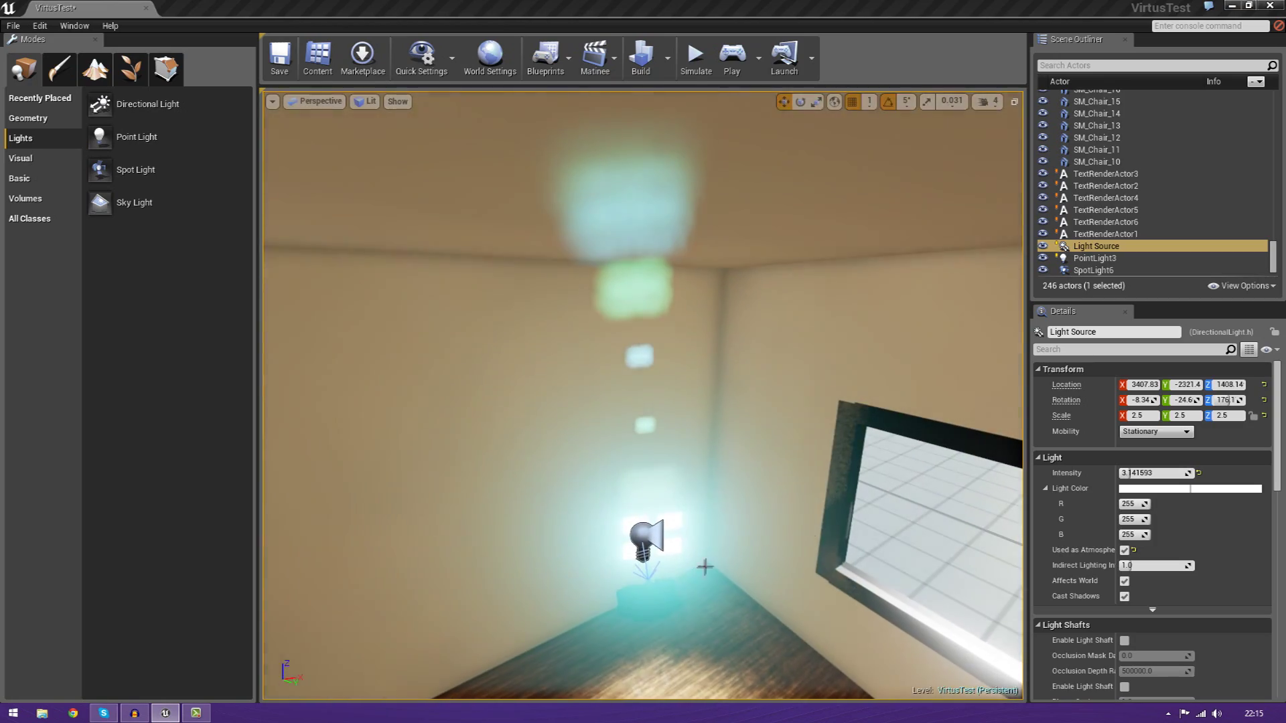
Delete the spot light attached to the floodlight in the room's corner.
left_click(643, 548)
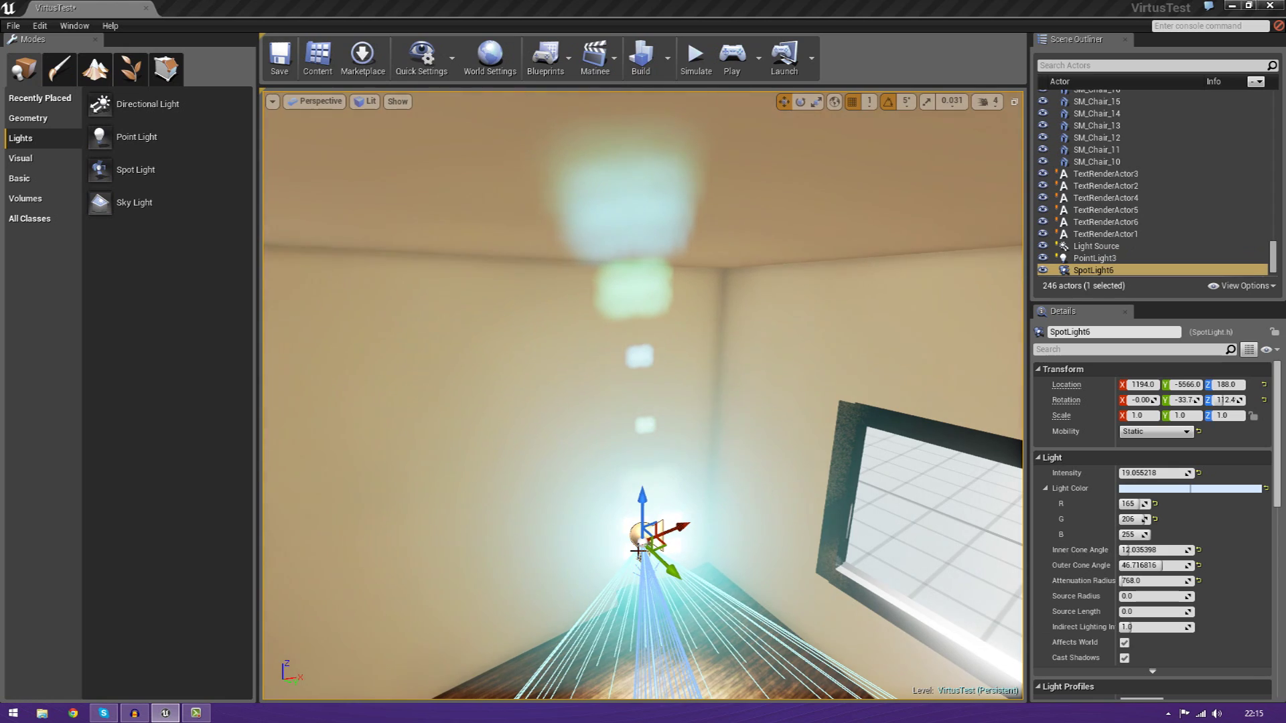
mouse_move(785, 513)
right_mouse_down()
mouse_move(782, 481)
mouse_move(787, 502)
right_mouse_up()
key("Delete")
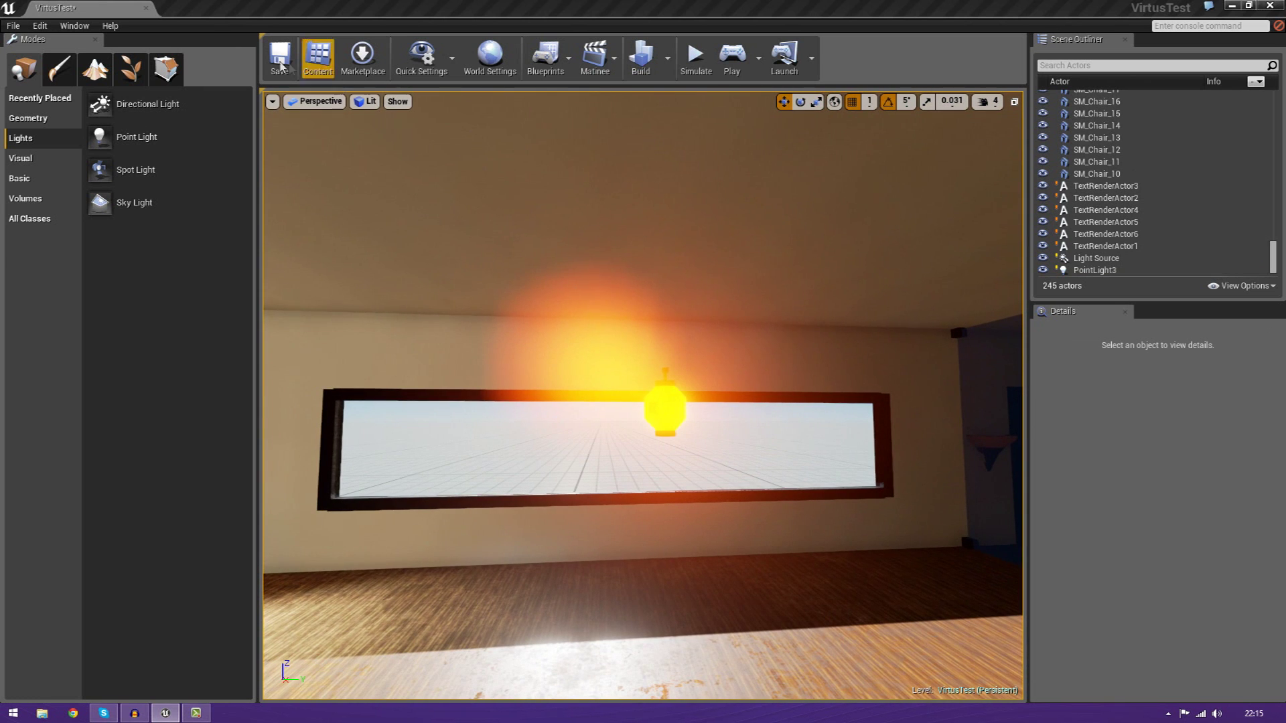
Save the level and start a full build, checking the available lighting build options.
left_click(279, 62)
left_click(644, 61)
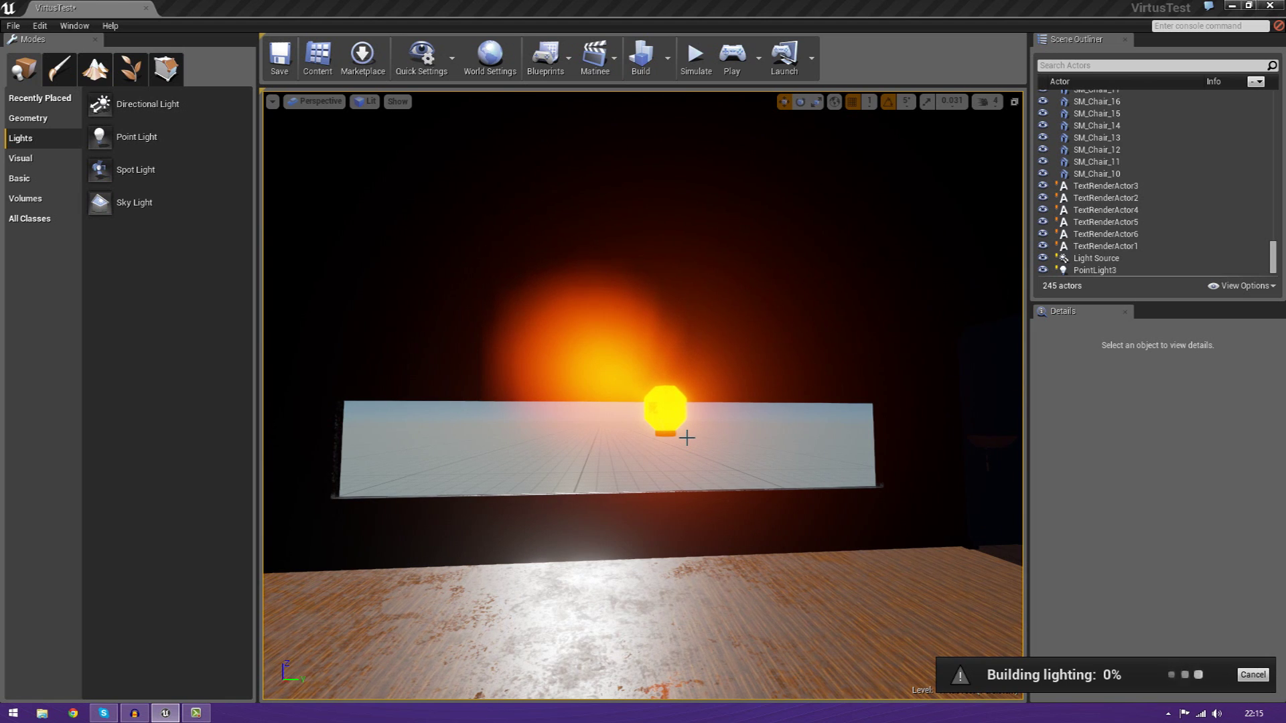
left_click(668, 57)
left_click(647, 64)
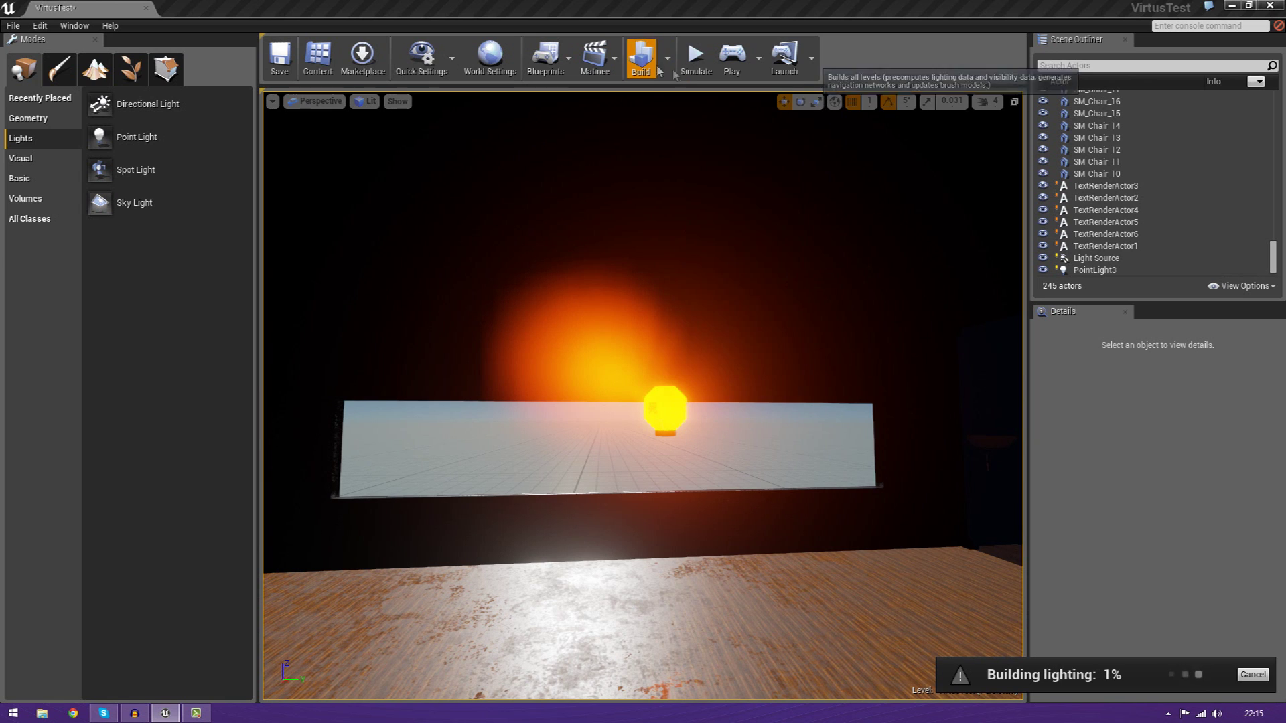
left_click(668, 57)
mouse_move(694, 113)
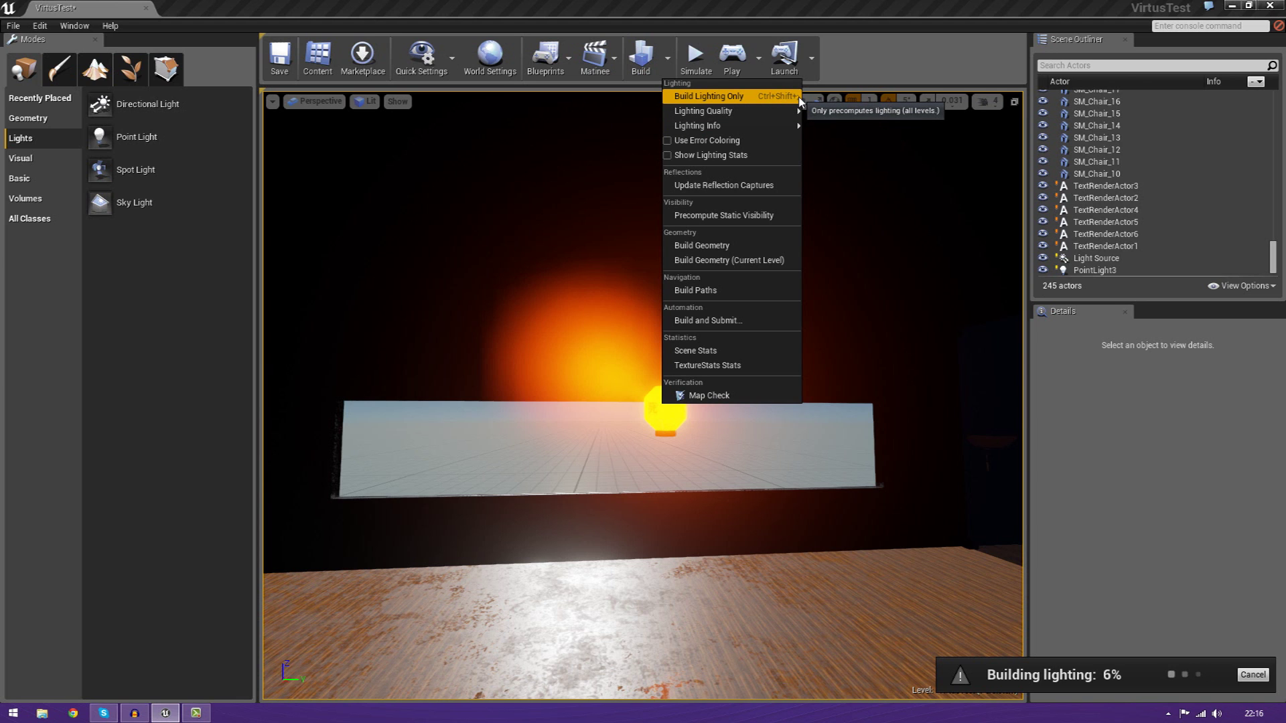
Dismiss the lighting results log and place a point light above the entrance room's floor, raised to about Z 171.
right_click_drag(678, 417, 548, 416)
key("s")
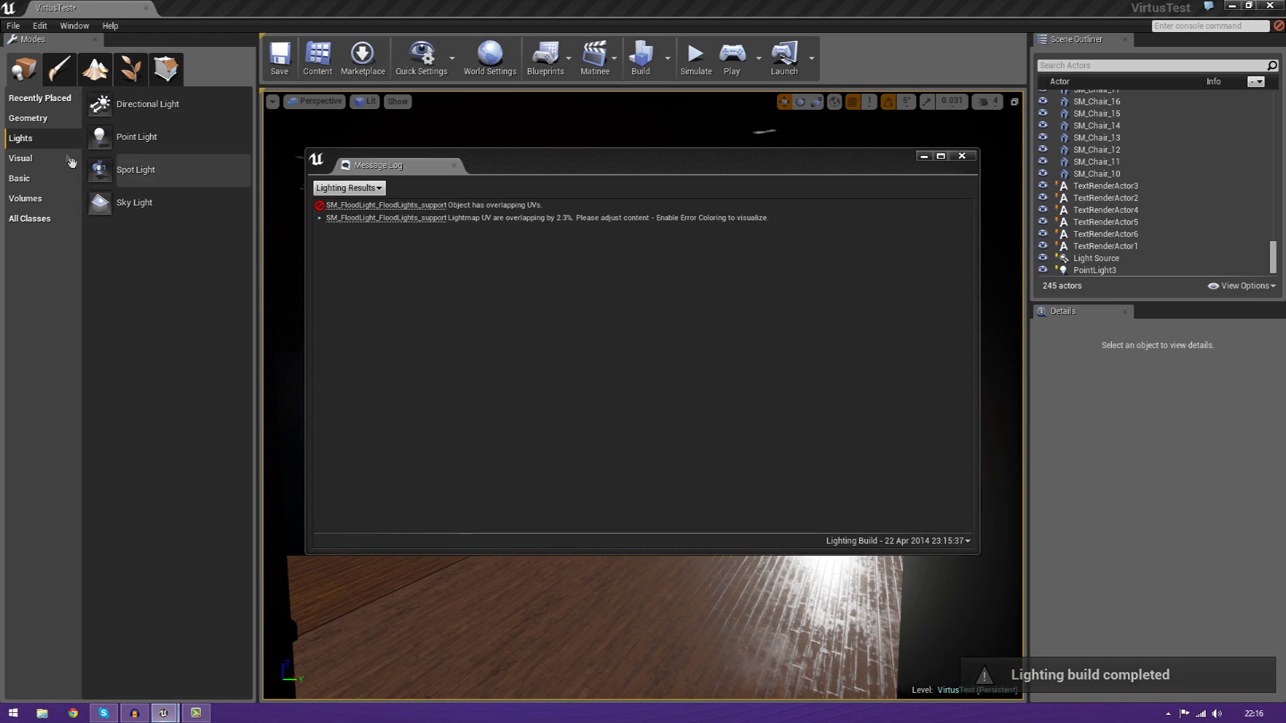
left_click(455, 168)
right_click_drag(519, 244, 341, 276)
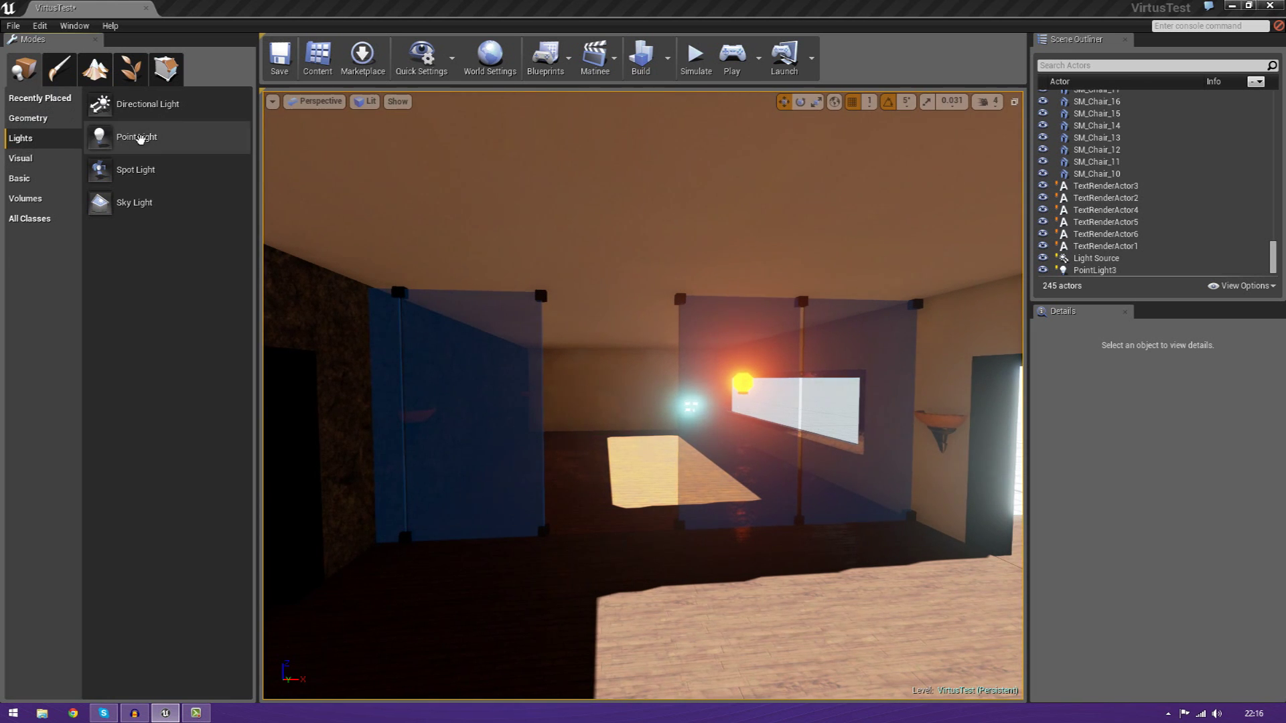
left_click_drag(160, 146, 632, 593)
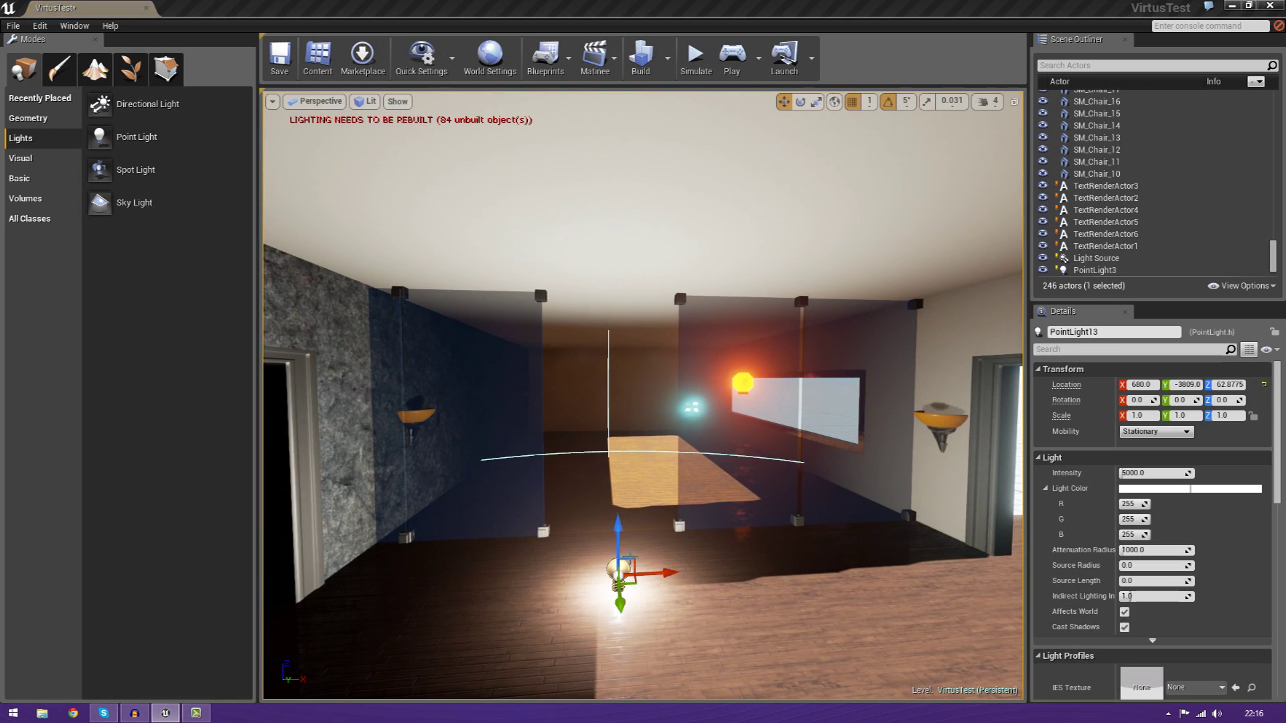
left_click_drag(618, 530, 618, 456)
Examine how the new point light illuminates the VIRTUS EDUCATION doorway and the rooms around it.
right_click_drag(618, 458, 584, 472)
right_click_drag(721, 453, 479, 452)
key("w")
key("s")
key("w")
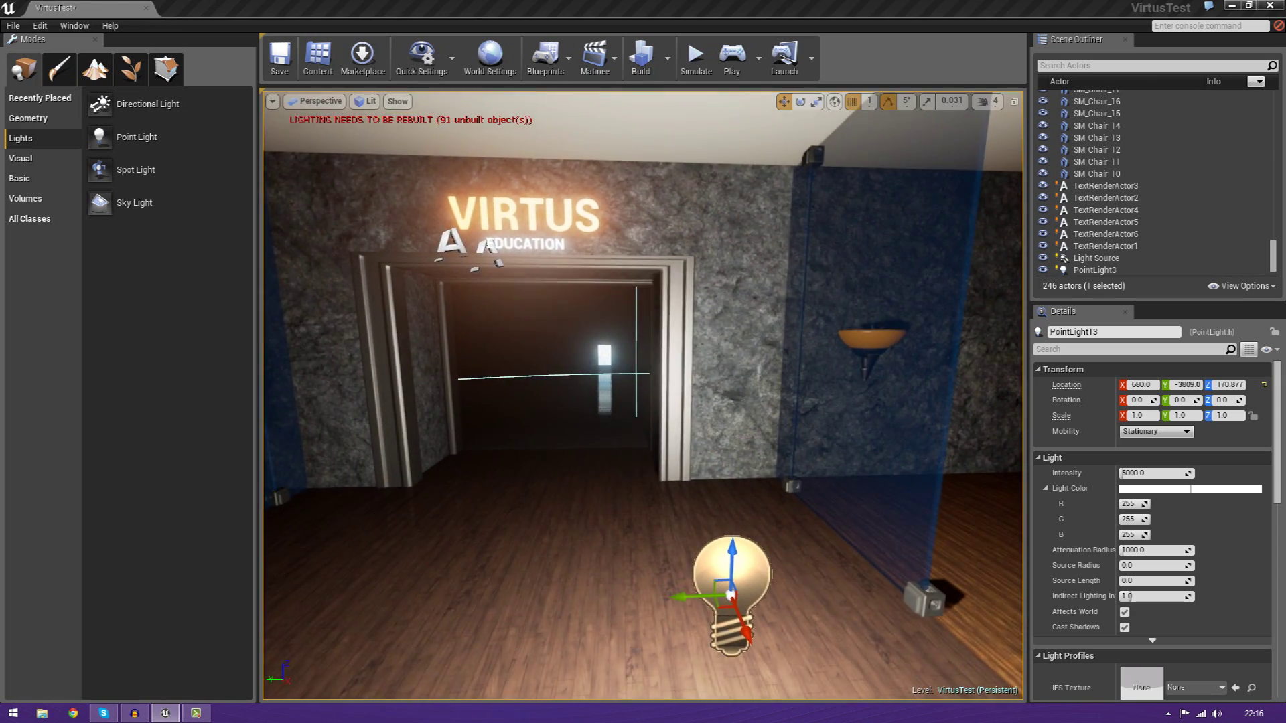
right_click_drag(721, 453, 721, 452)
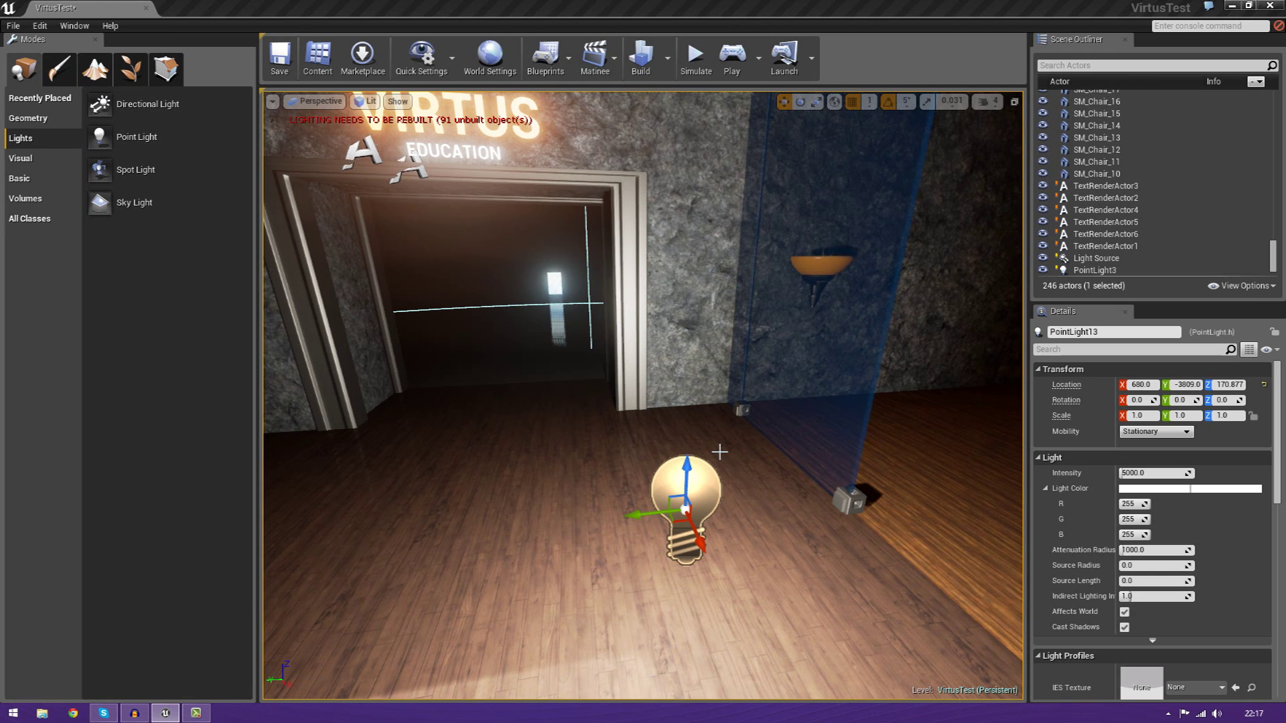
key("s")
right_click_drag(703, 449, 672, 422)
key("s")
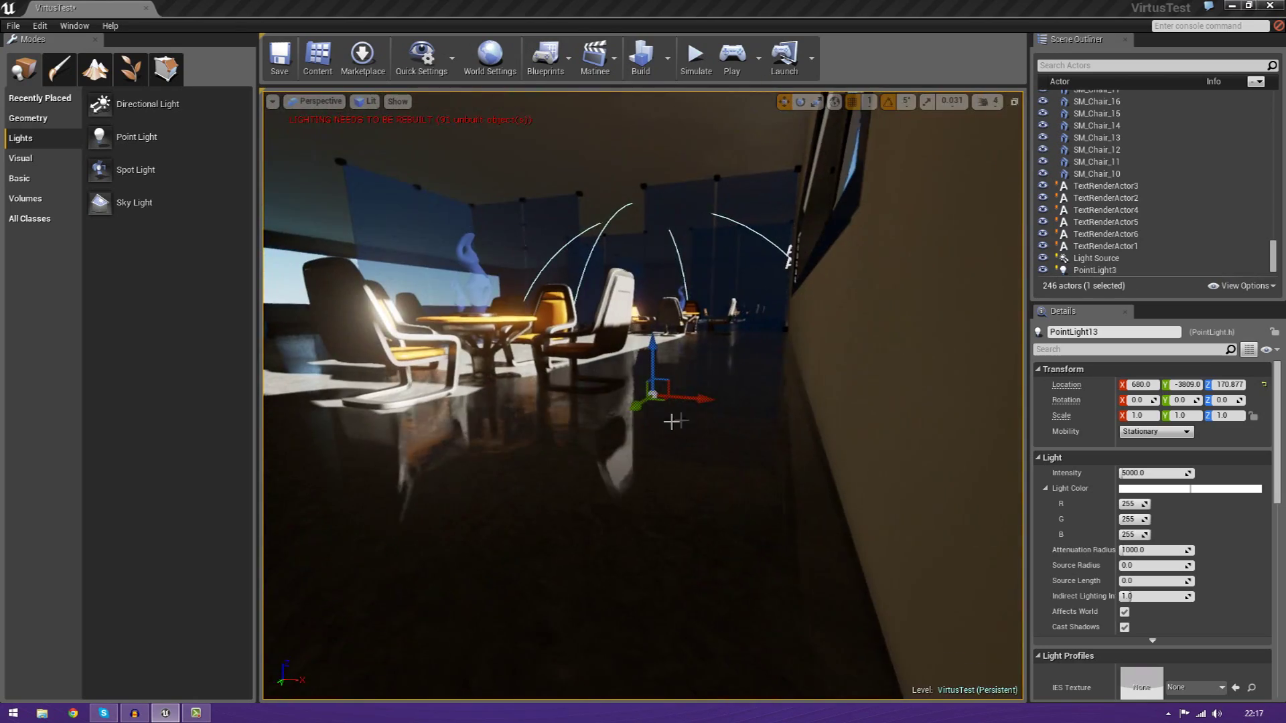
Move the point light along X out to 1800 with the view following, and bring it back inside to X 734.
left_click_drag(708, 406, 788, 427, "shift")
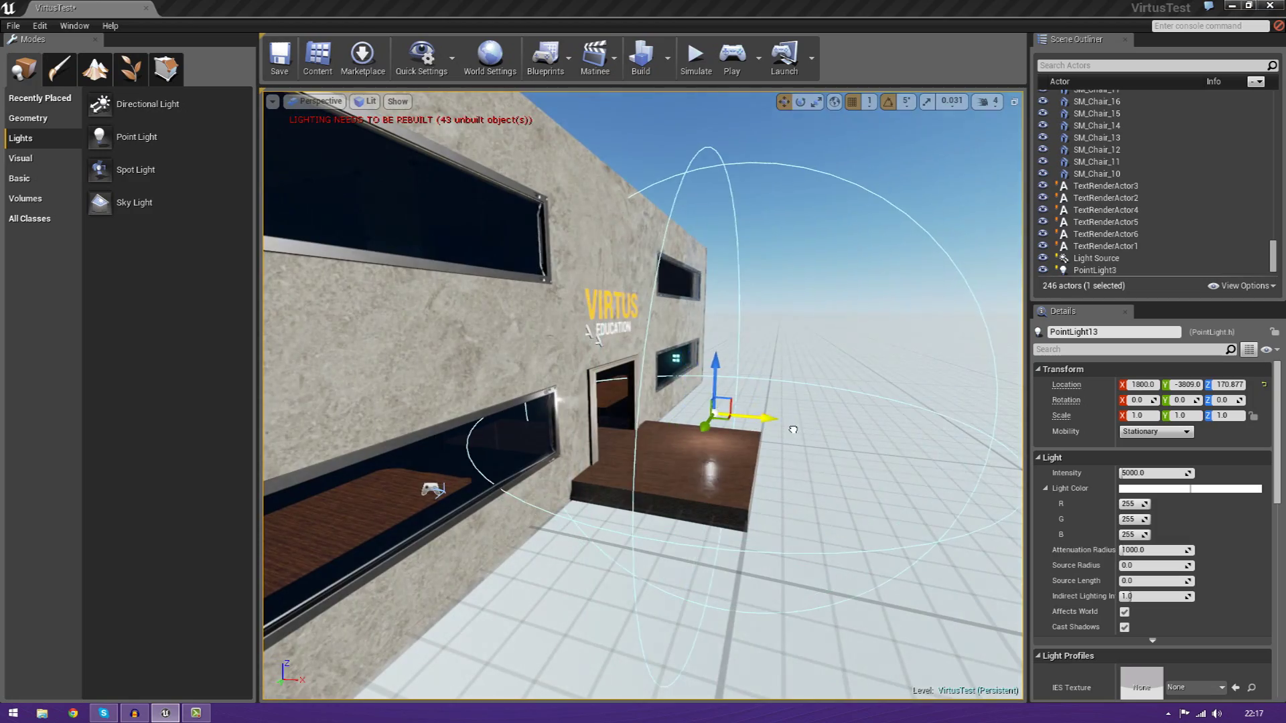
key("w")
mouse_move(788, 427)
right_mouse_down()
mouse_move(724, 429)
mouse_move(831, 432)
mouse_move(804, 434)
right_mouse_up()
key("w")
left_click_drag(826, 438, 678, 409, "shift")
key("w")
right_click_drag(678, 409, 645, 406)
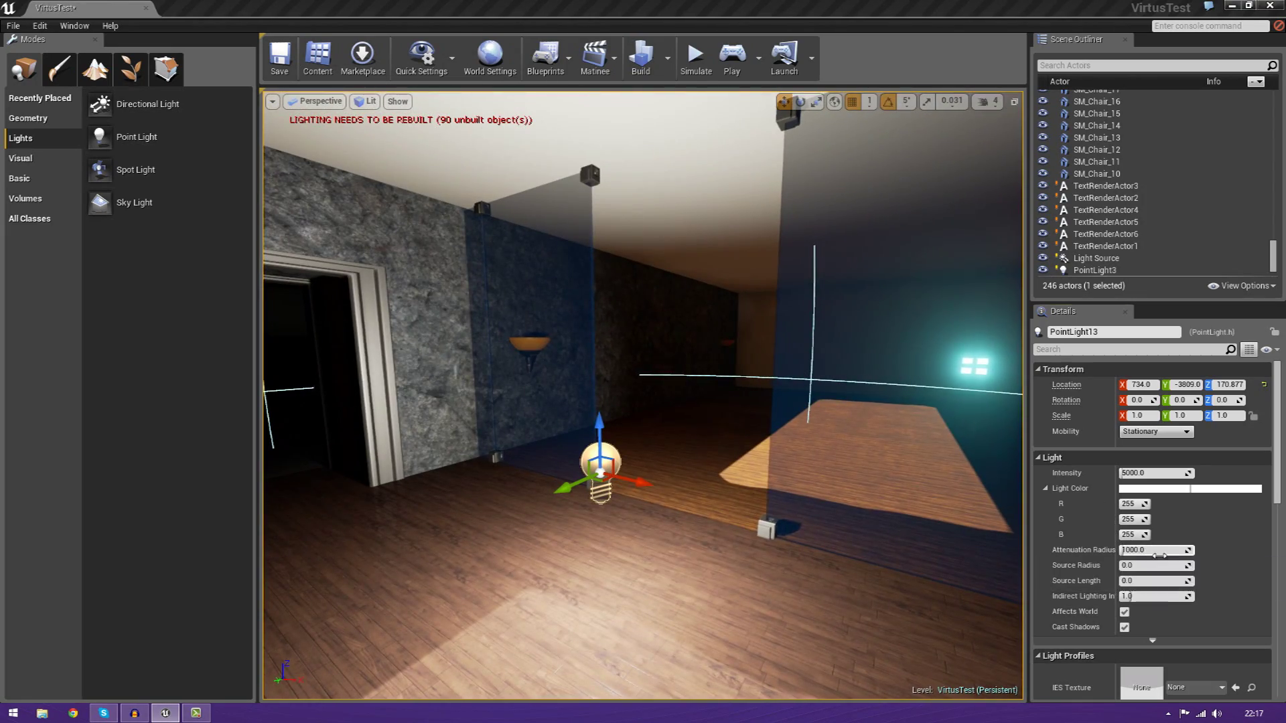
Set the point light's attenuation radius to about 1312 and its intensity to 5555.
mouse_move(1160, 555)
left_mouse_down()
mouse_move(1199, 555)
mouse_move(1105, 551)
mouse_move(1159, 551)
left_mouse_up()
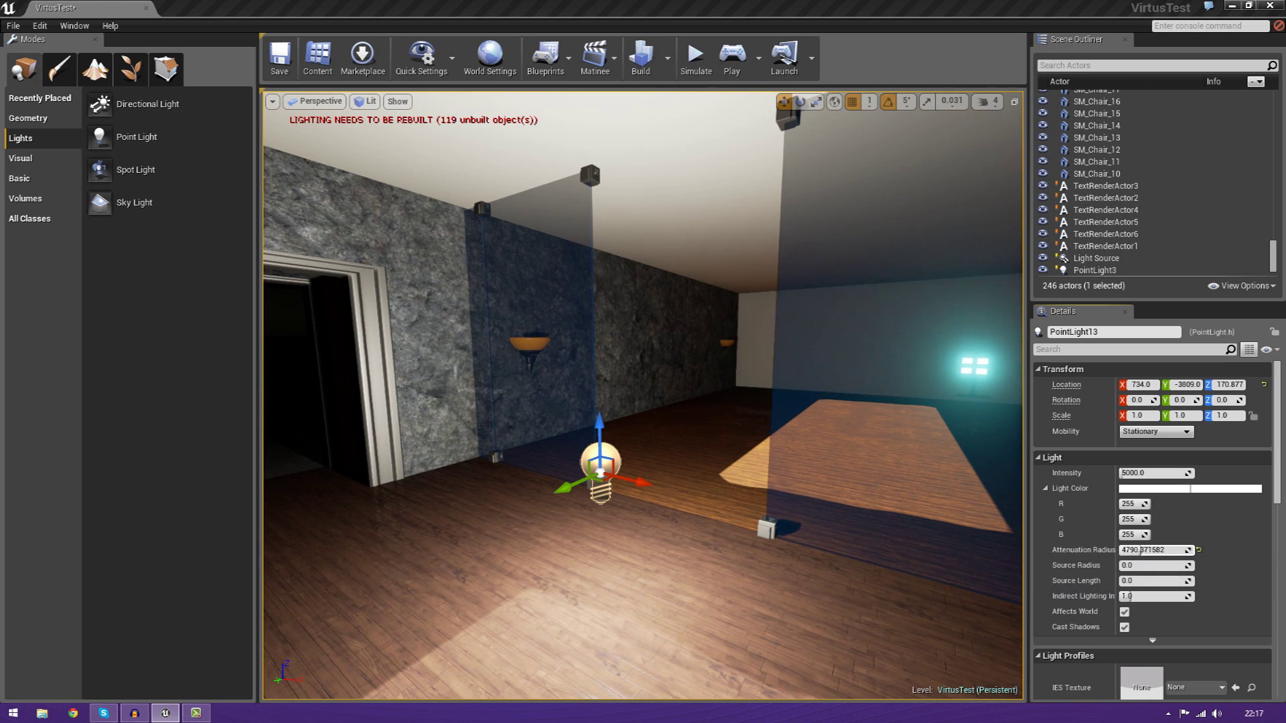
left_click_drag(1141, 551, 1124, 551)
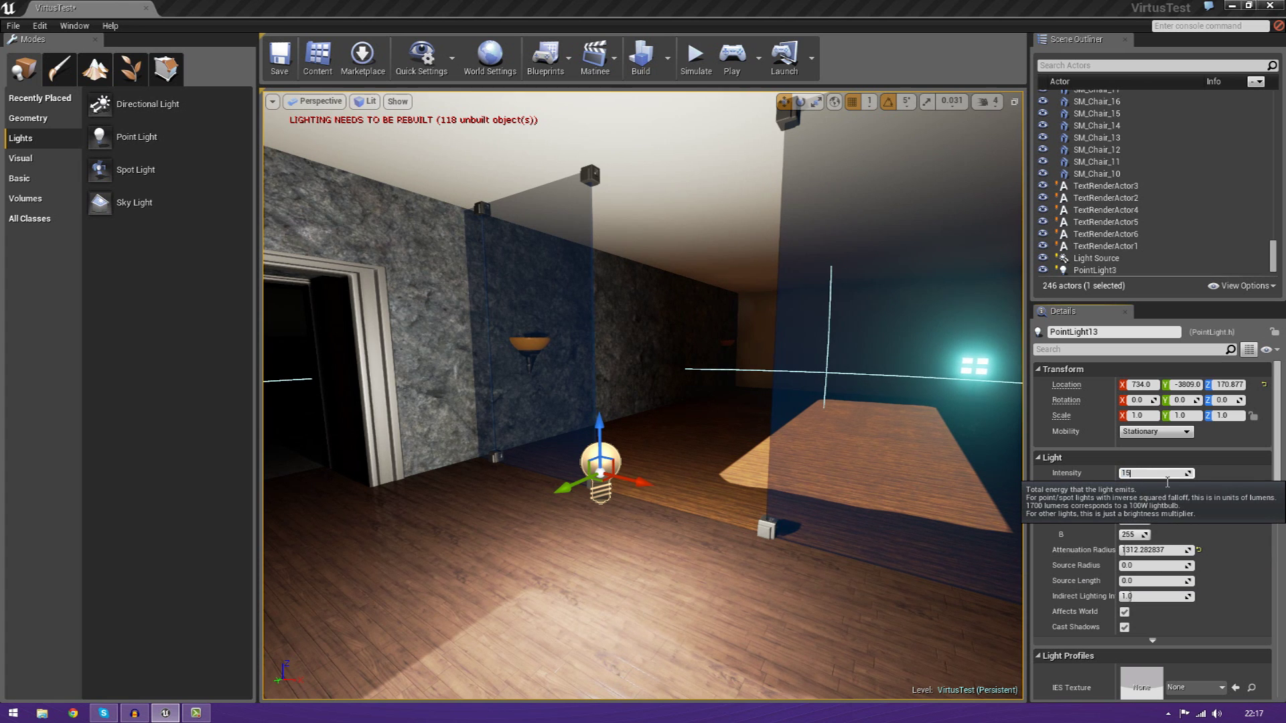
left_click(1168, 479)
type("15")
key("Return")
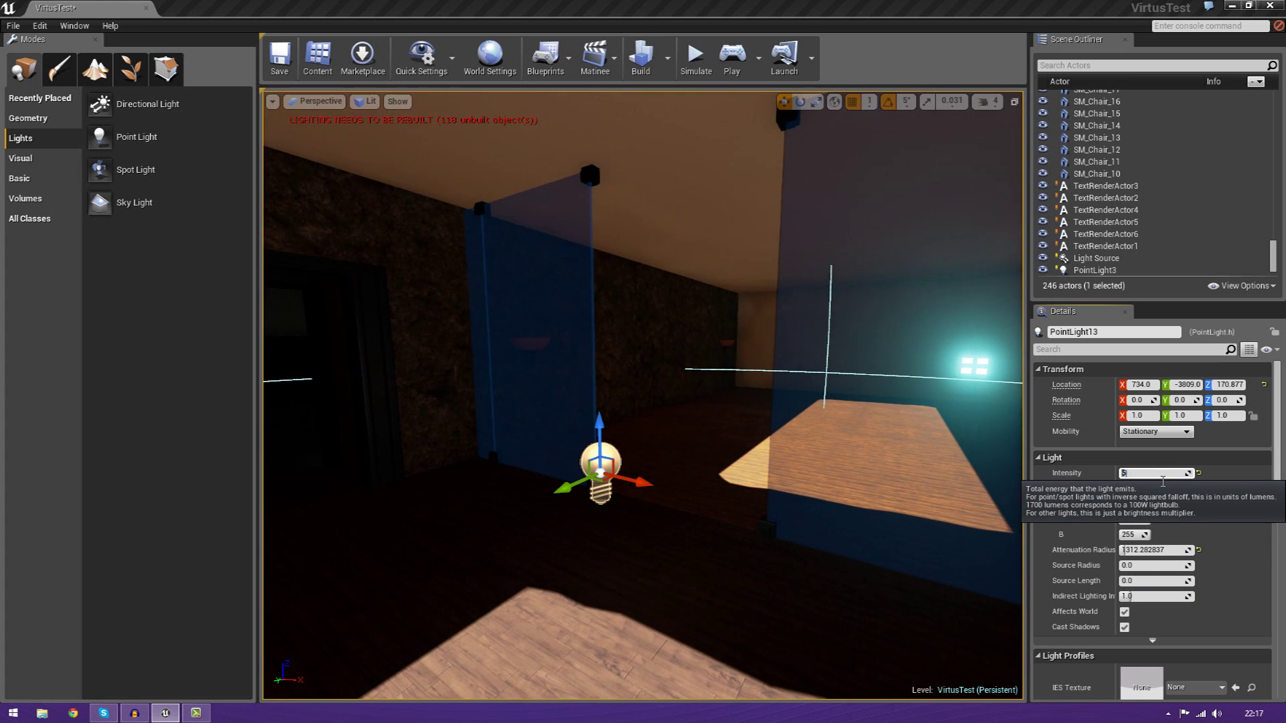
key("Return")
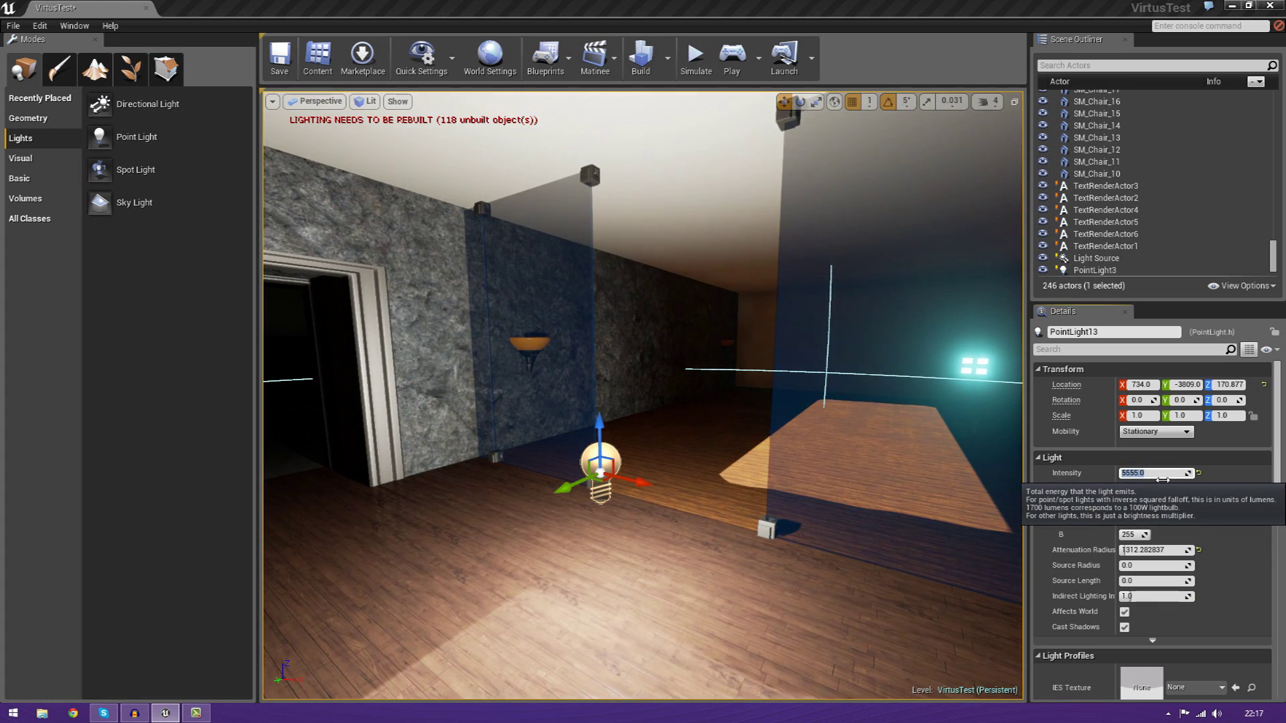
Set the point light's color to a warm orange, hex about FF9A3C.
right_click_drag(824, 436, 992, 436)
key("a")
right_click_drag(523, 467, 603, 467)
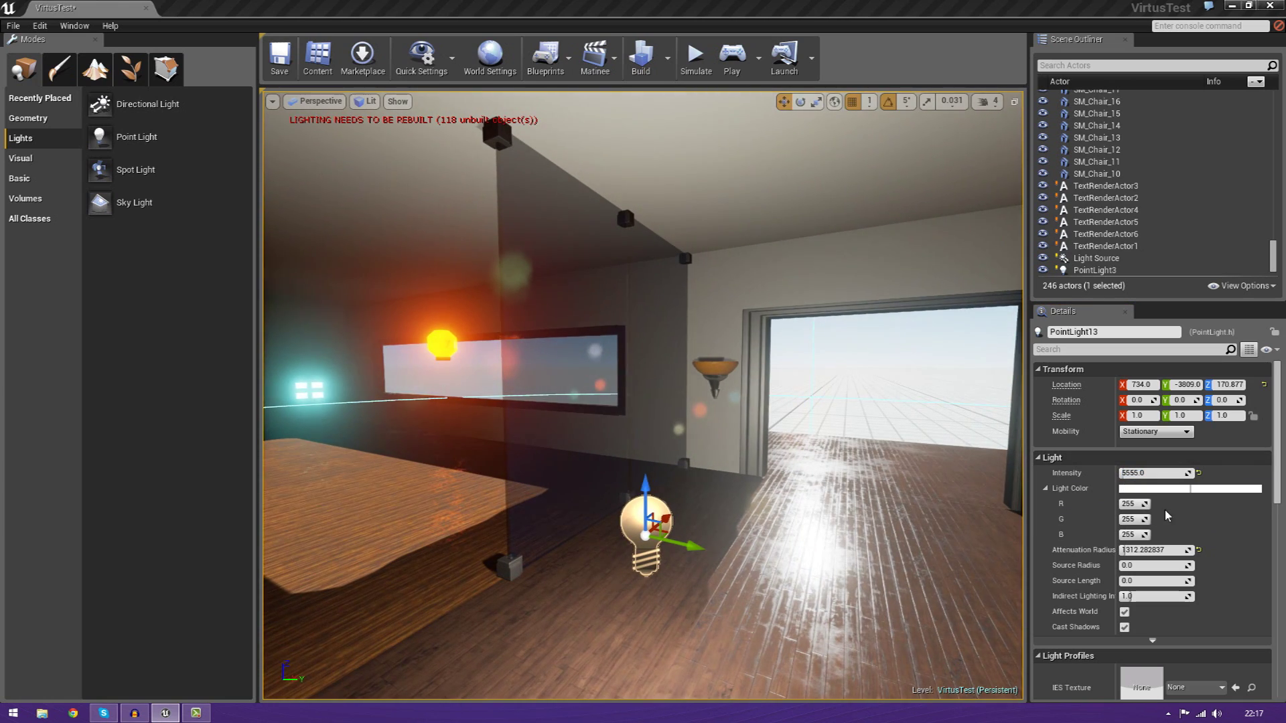
left_click(1145, 489)
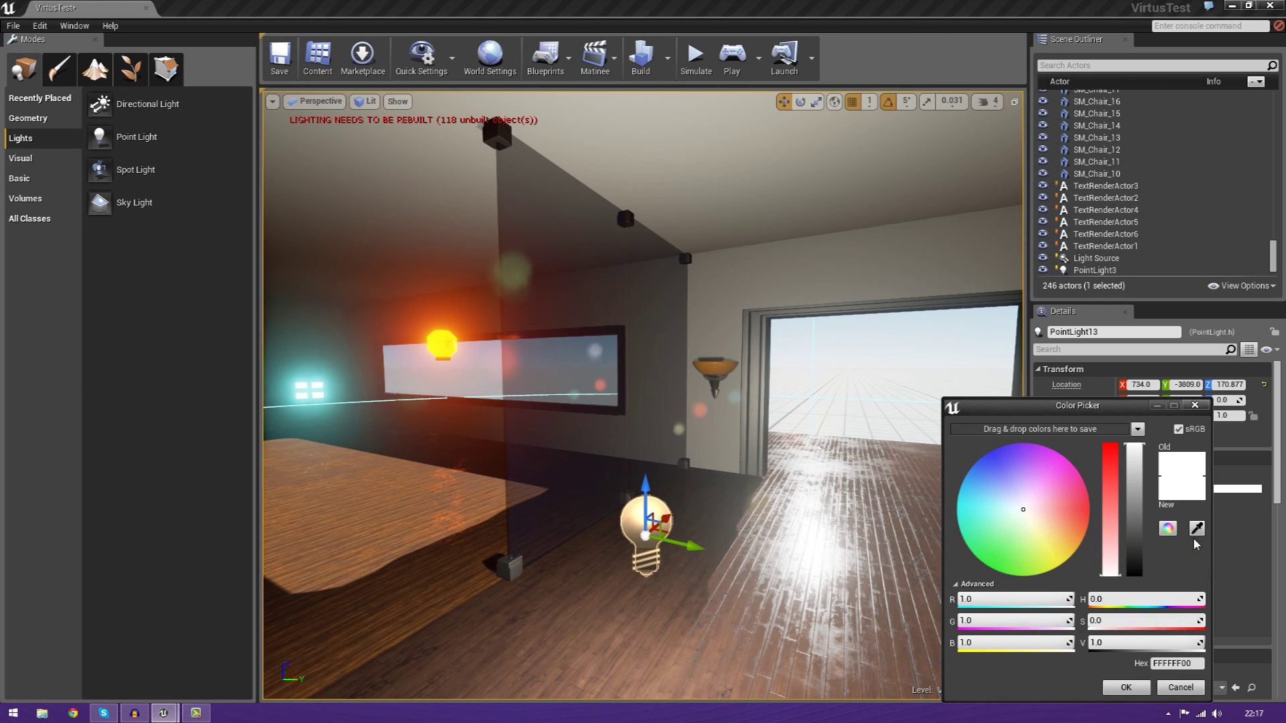
left_click_drag(1186, 406, 915, 412)
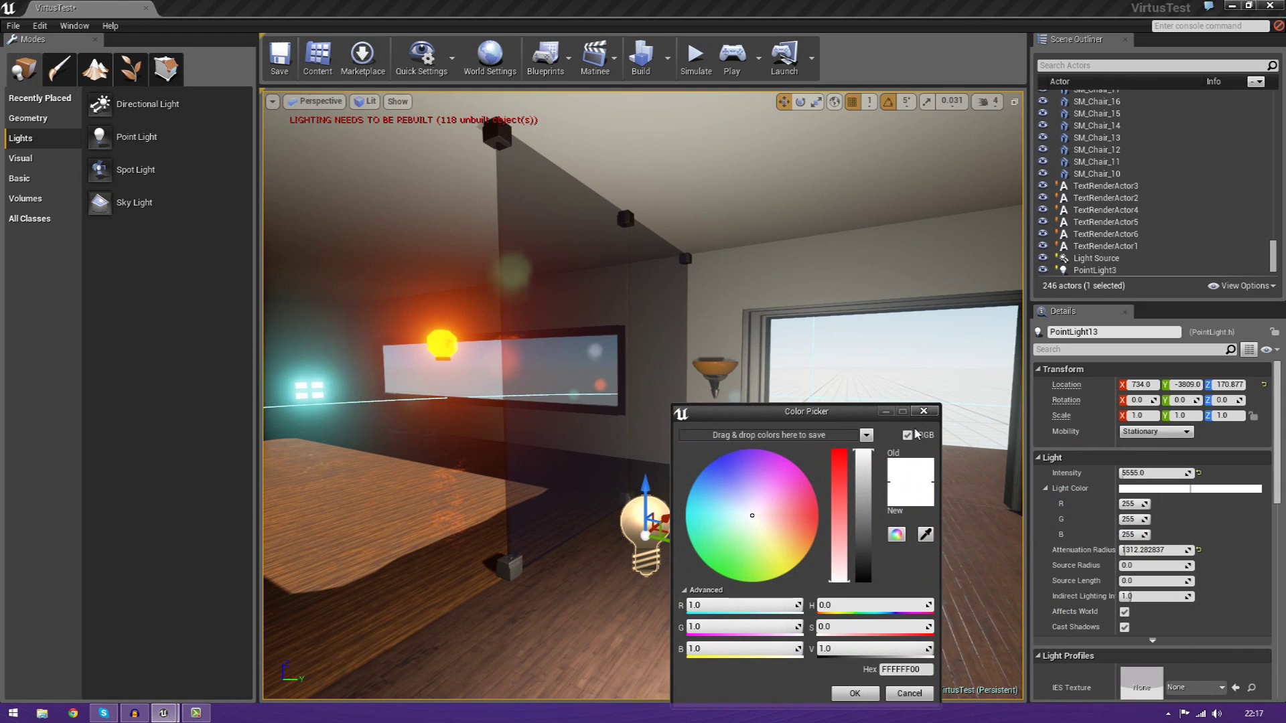
left_click(922, 415)
left_click(1132, 489)
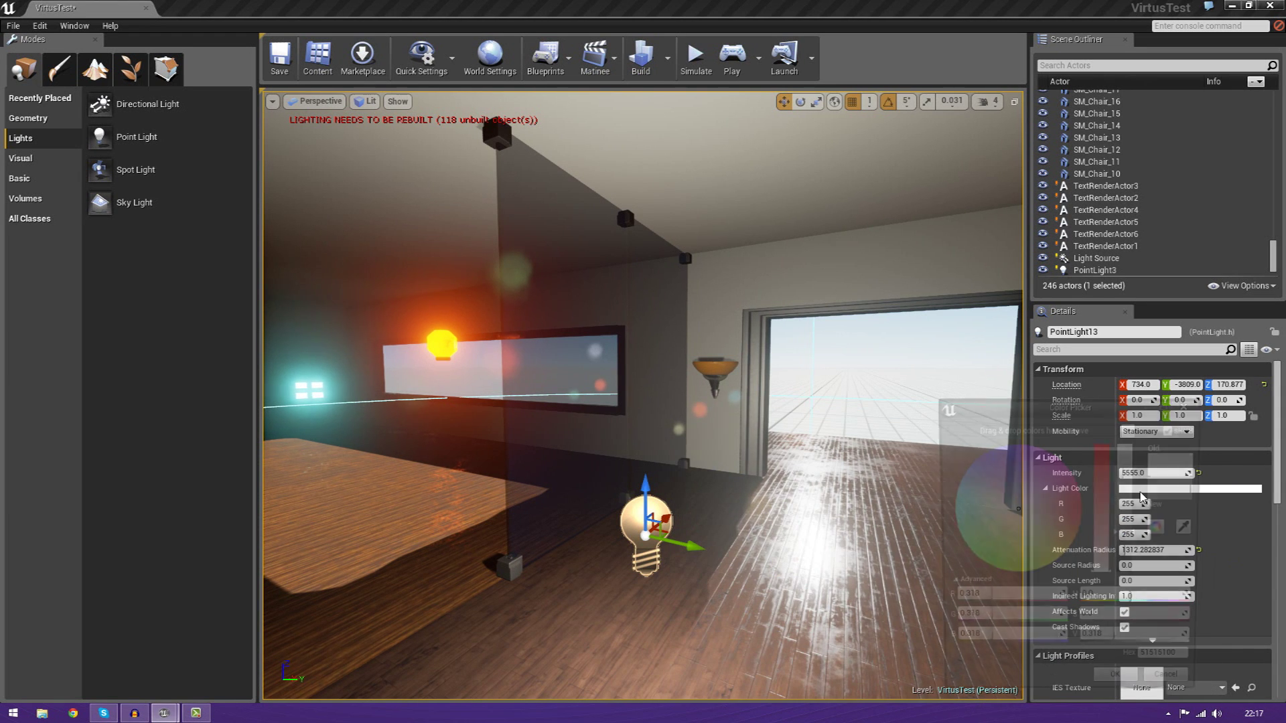
left_click_drag(1019, 512, 1066, 534)
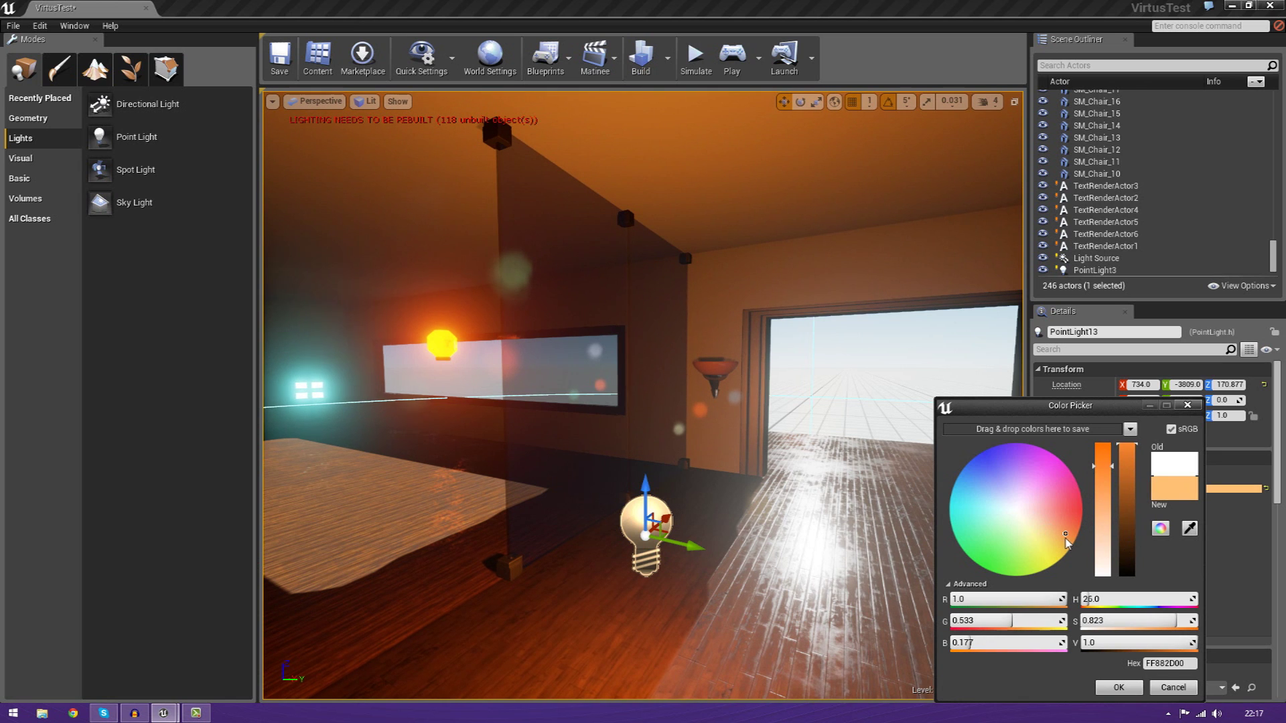
left_click_drag(1066, 534, 1061, 536)
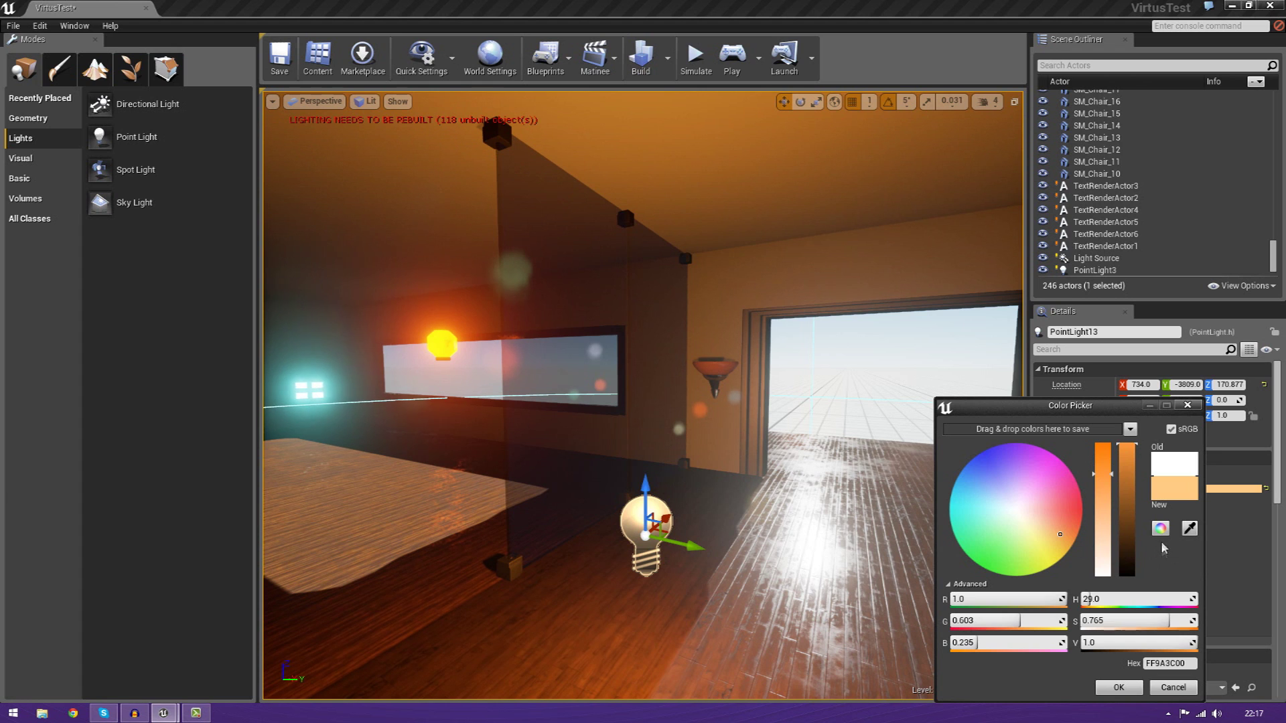
Sample the hanging lantern's yellow with the eyedropper as the point light's color.
left_click(1185, 531)
left_click(444, 359)
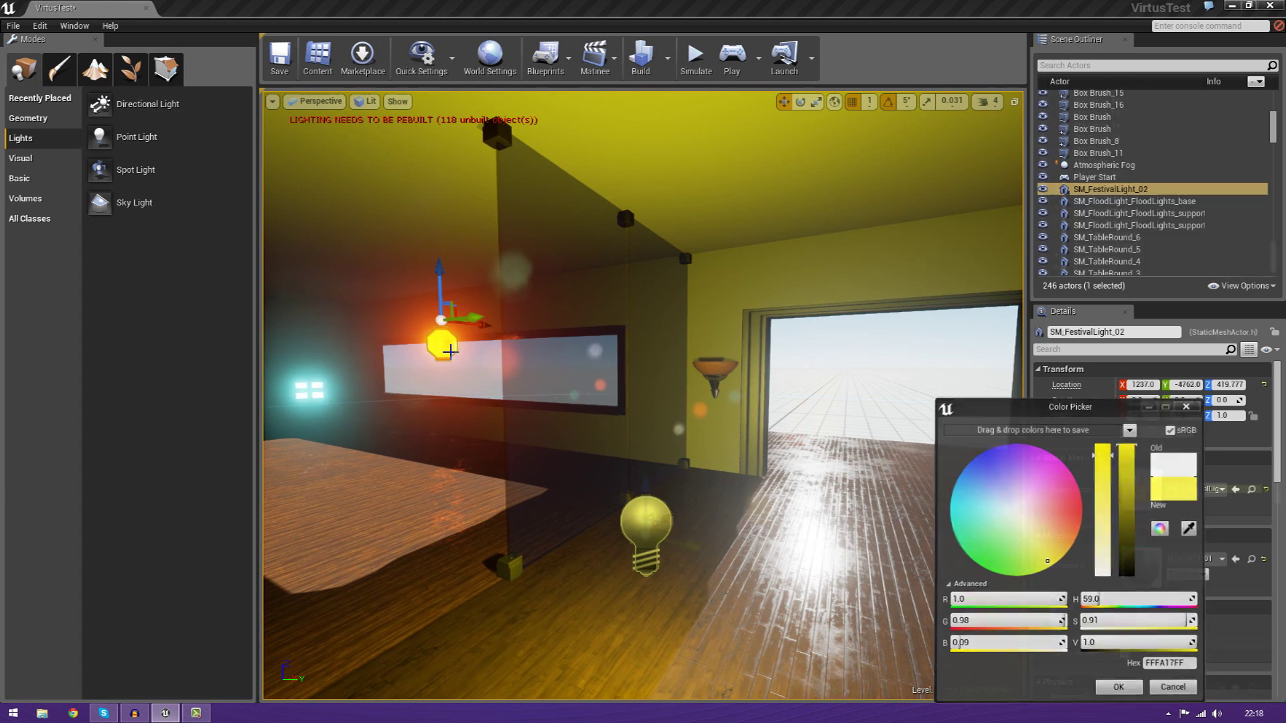
left_click(682, 532)
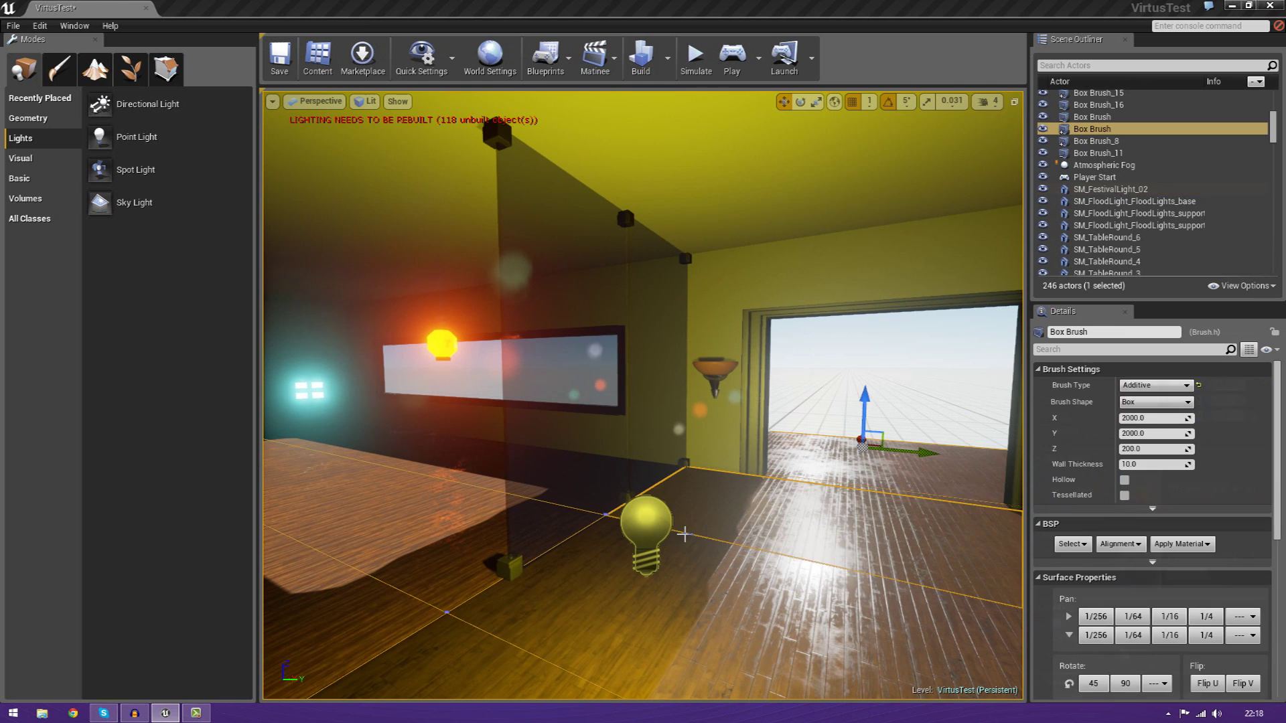
Recolor the point light to a soft orange, about RGB 255, 151, 70.
left_click(657, 539)
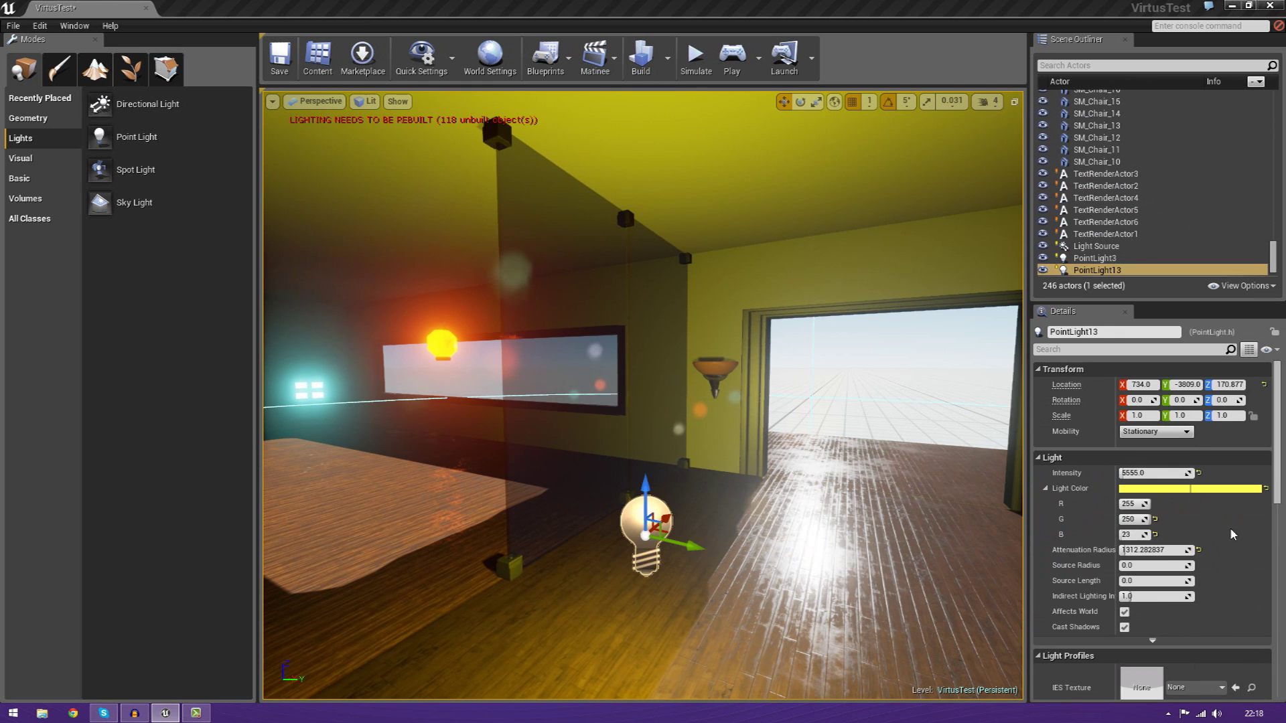
left_click(1163, 494)
left_click(1094, 539)
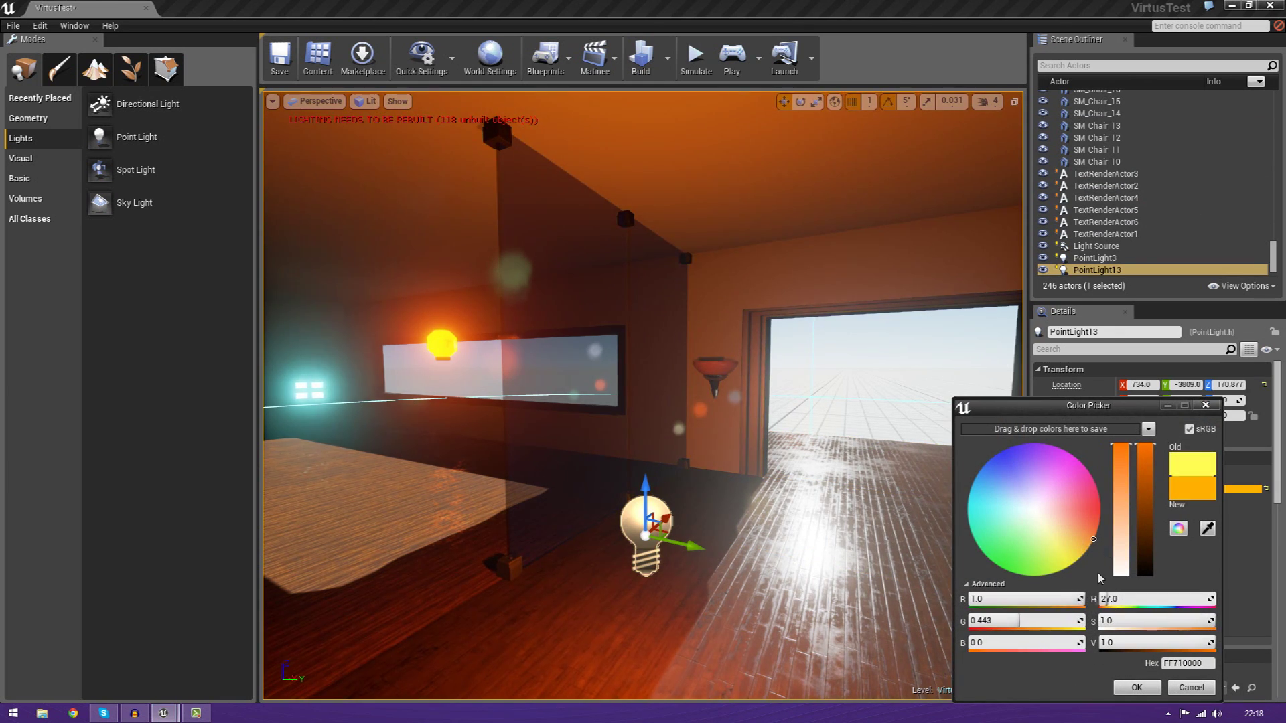
left_click(1073, 532)
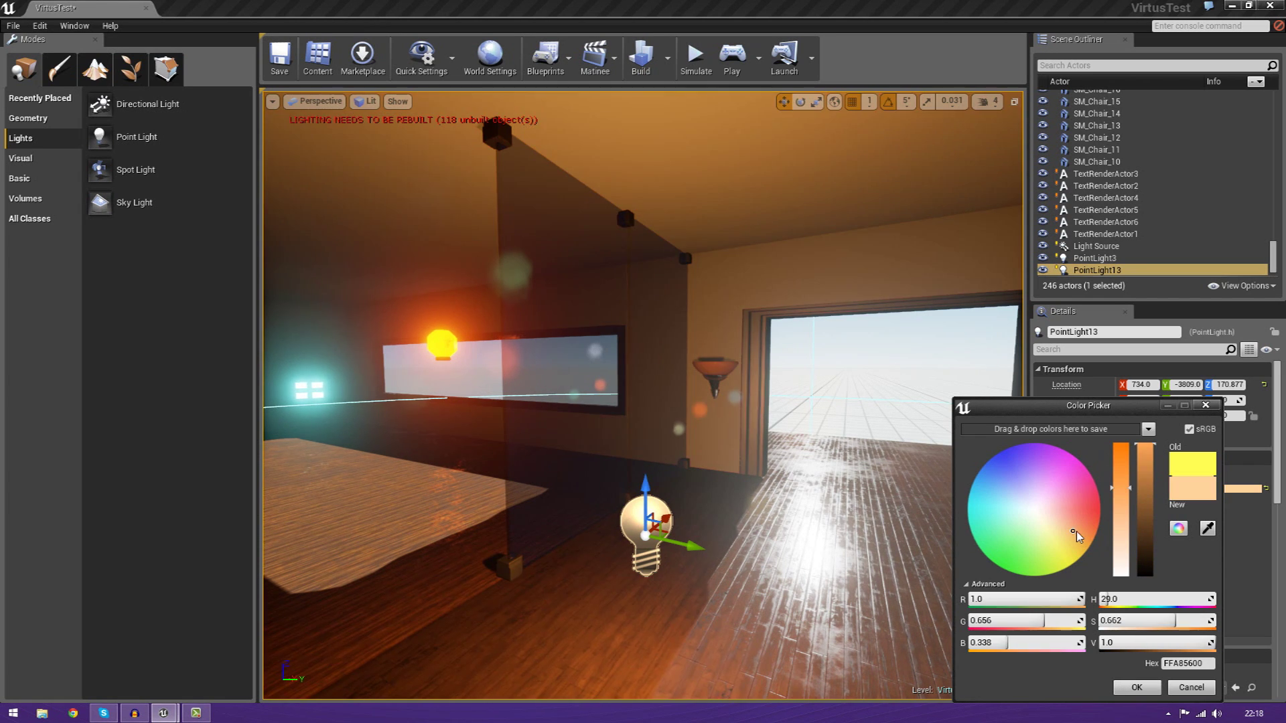
left_click(1127, 689)
Move the point light across the room to sit just below the hanging lantern by the long window.
left_click_drag(708, 552, 476, 450)
left_click_drag(448, 398, 448, 347)
right_click_drag(475, 350, 833, 398)
left_click_drag(832, 407, 515, 462)
right_click_drag(515, 463, 302, 513)
right_click_drag(802, 353, 767, 356)
left_click_drag(755, 343, 873, 312)
Examine the point light's IES texture, Lightmass, light function, rendering and actor settings.
scroll(1219, 482, "down", 5)
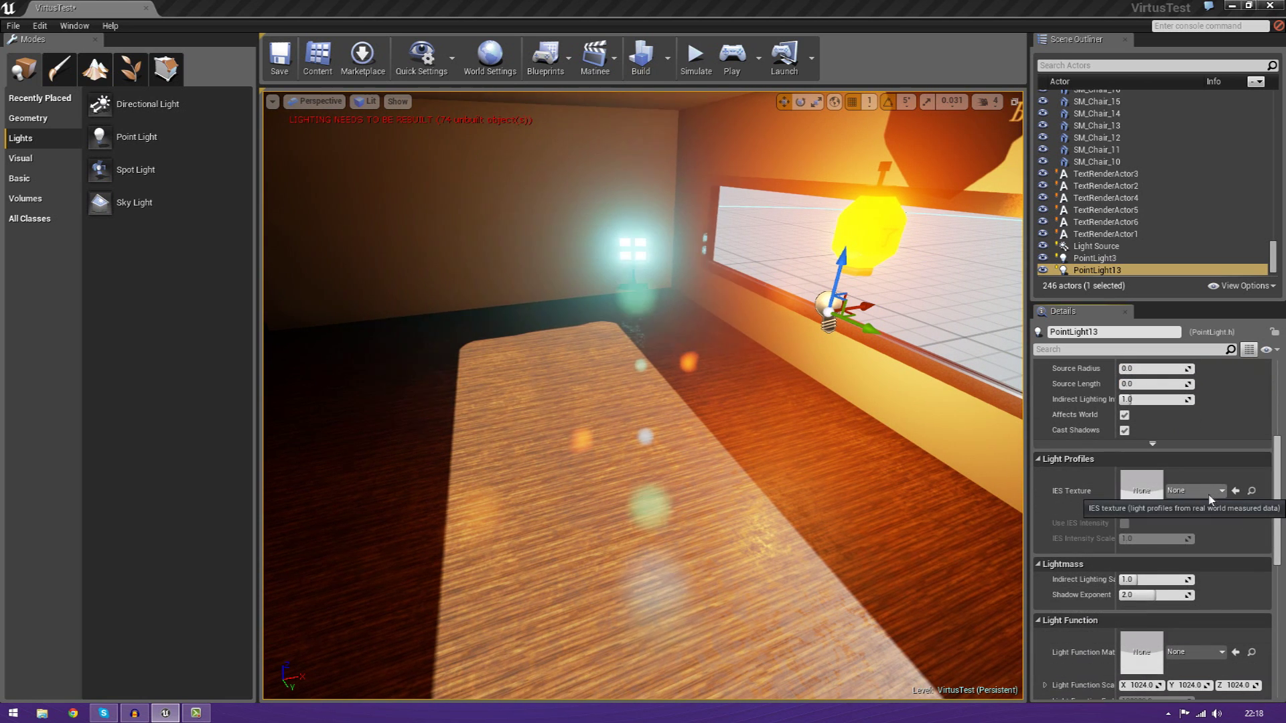
left_click(1208, 494)
left_click(1208, 495)
left_click(1207, 496)
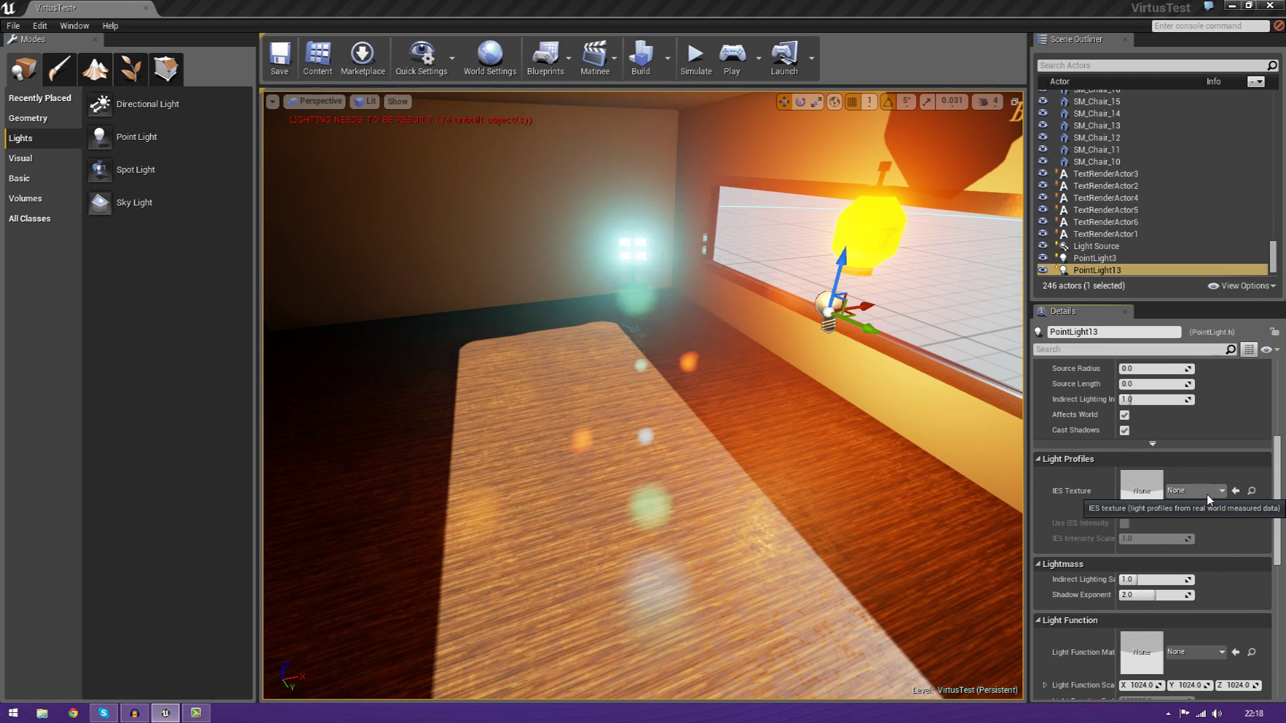
left_click(1208, 495)
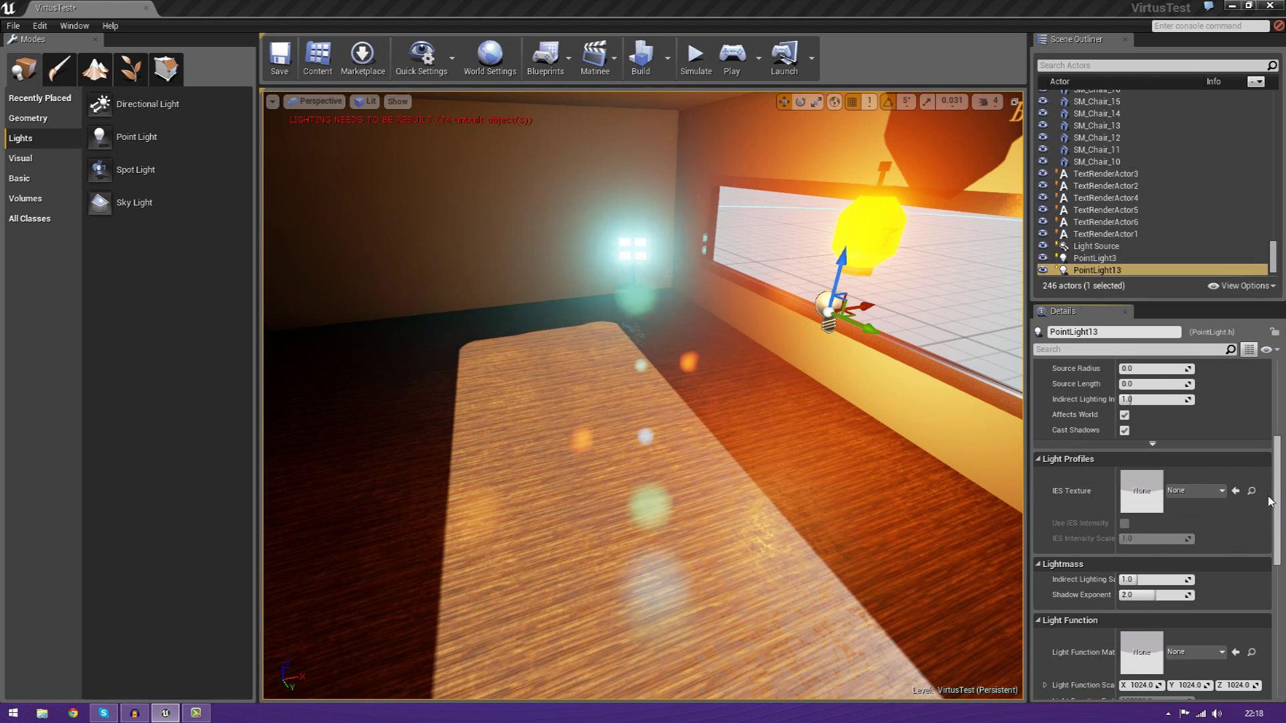
scroll(1269, 501, "down", 5)
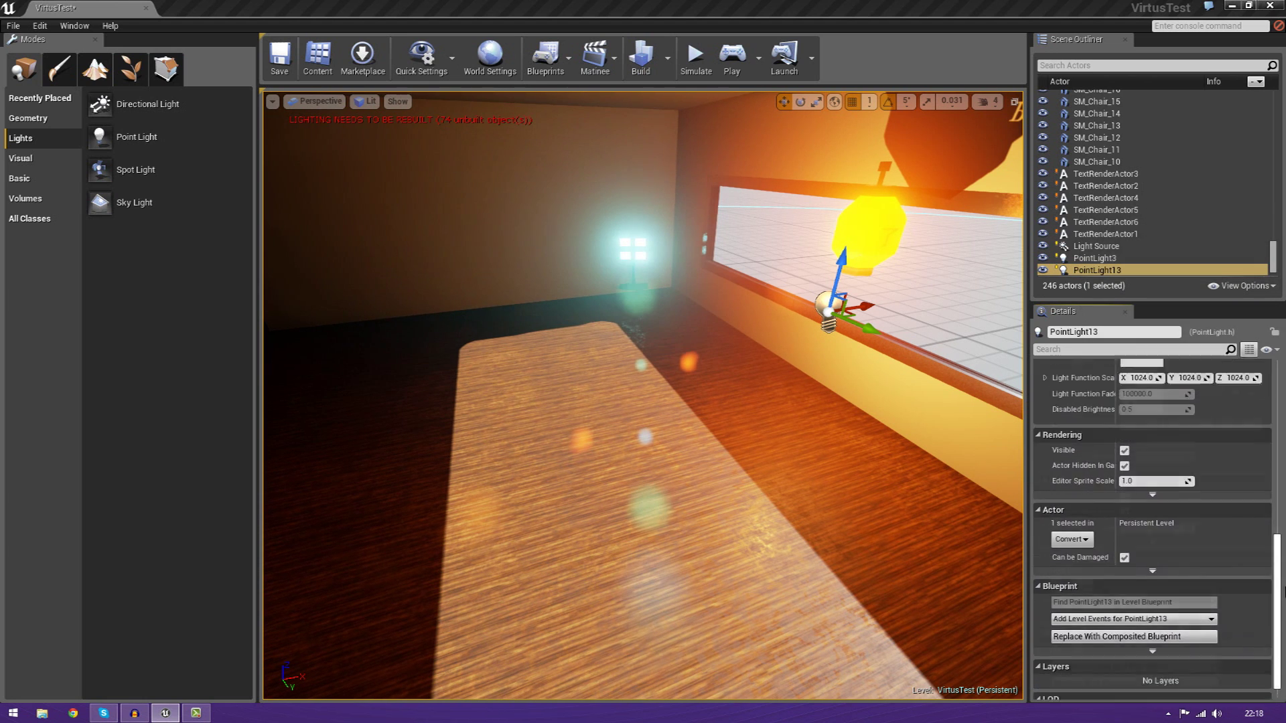
left_click_drag(1285, 589, 1278, 484)
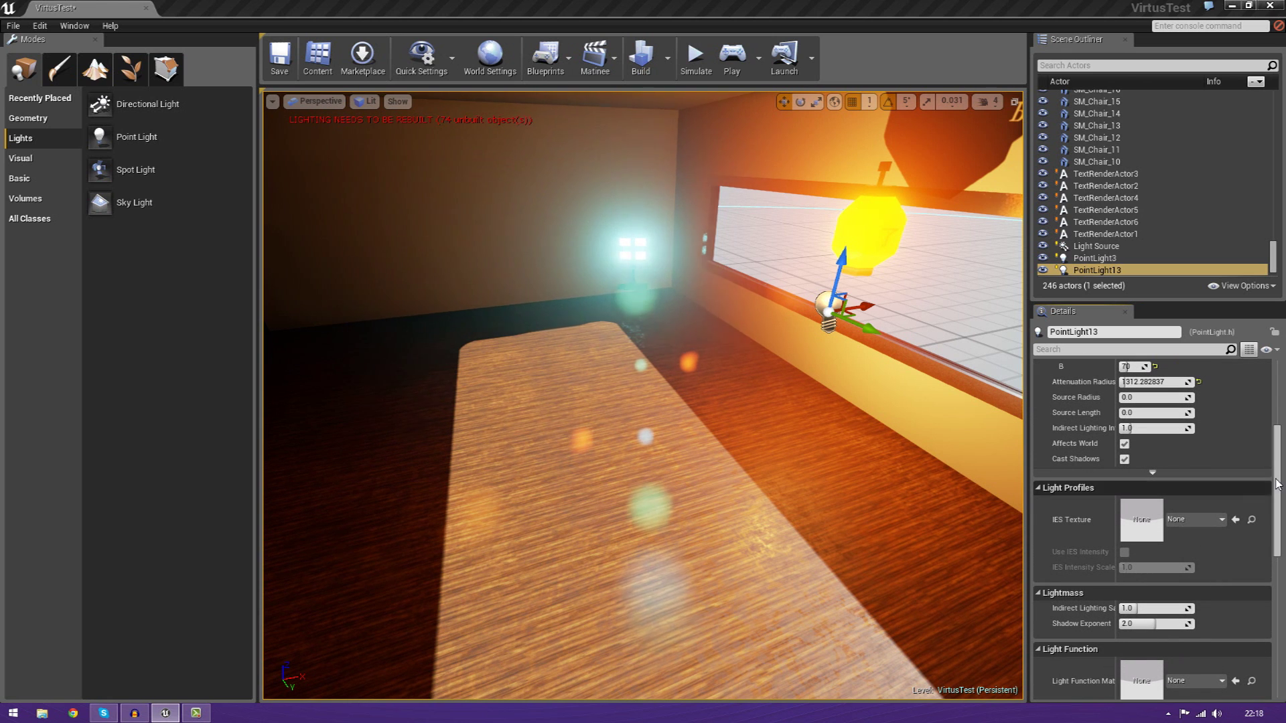
scroll(1138, 536, "up", 3)
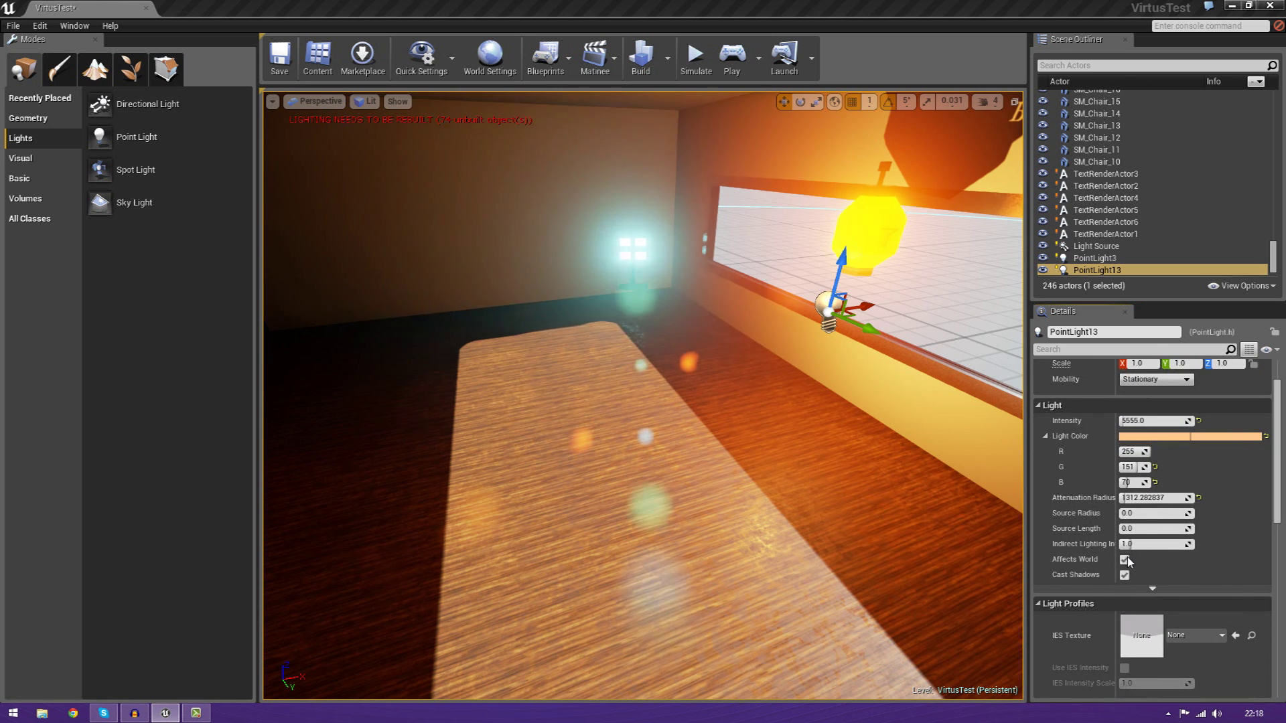
Switch the point light's Affects World option off and back on to compare the room with and without it.
left_click(1128, 562)
left_click(1128, 562)
left_click(1128, 562)
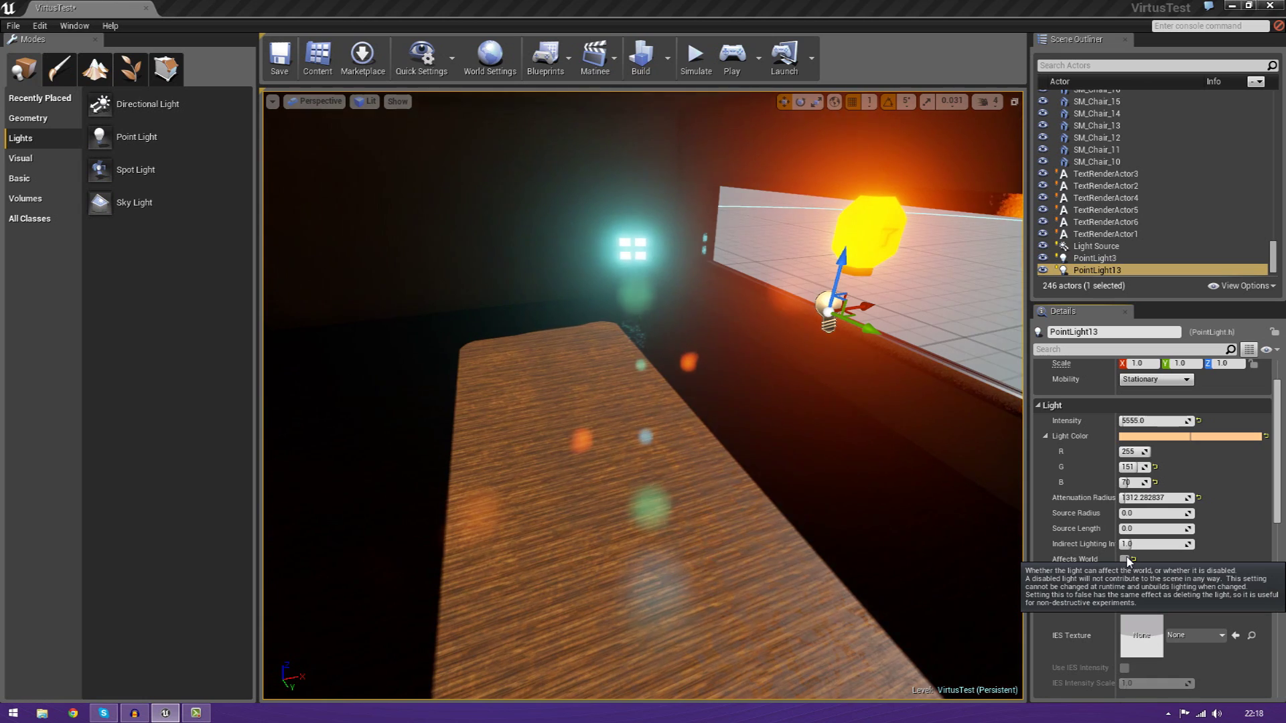
left_click(1126, 560)
left_click(1125, 560)
left_click(1126, 560)
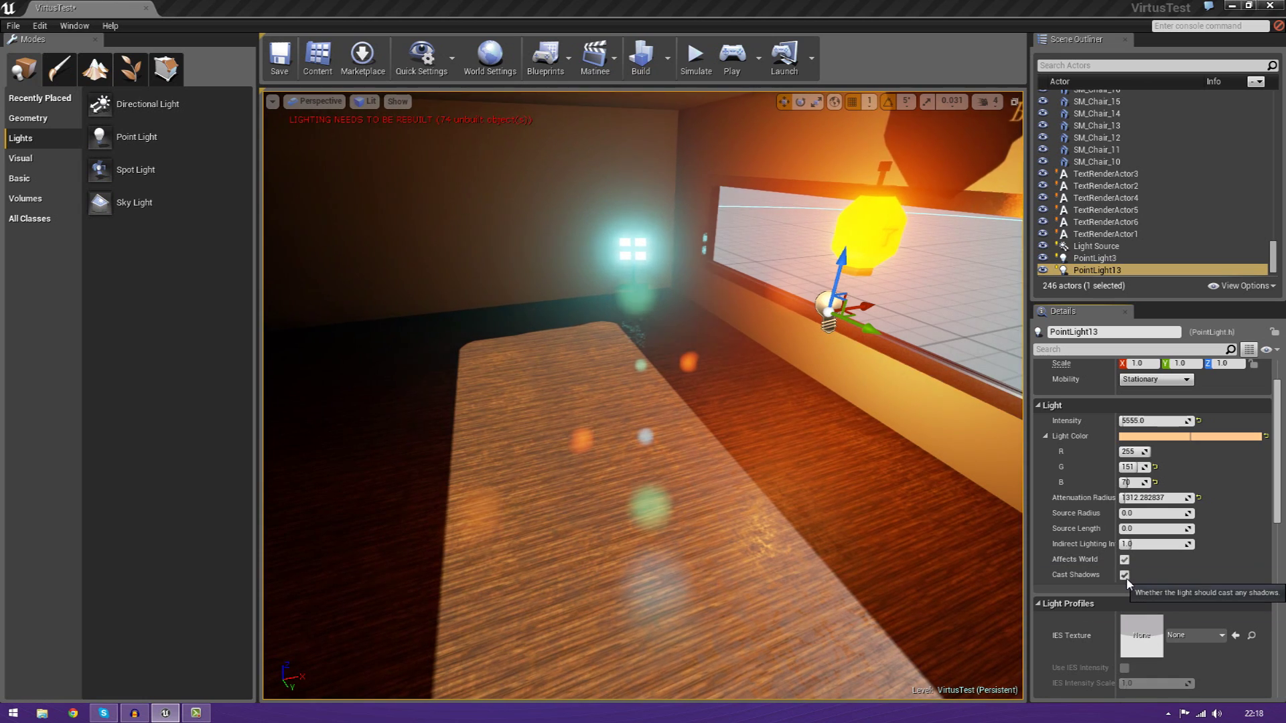
Toggle the point light's Cast Shadows option off and back on to compare the shadows around the window.
left_click(1127, 579)
left_click(1128, 579)
left_click(1128, 580)
left_click(1128, 579)
left_click(1127, 580)
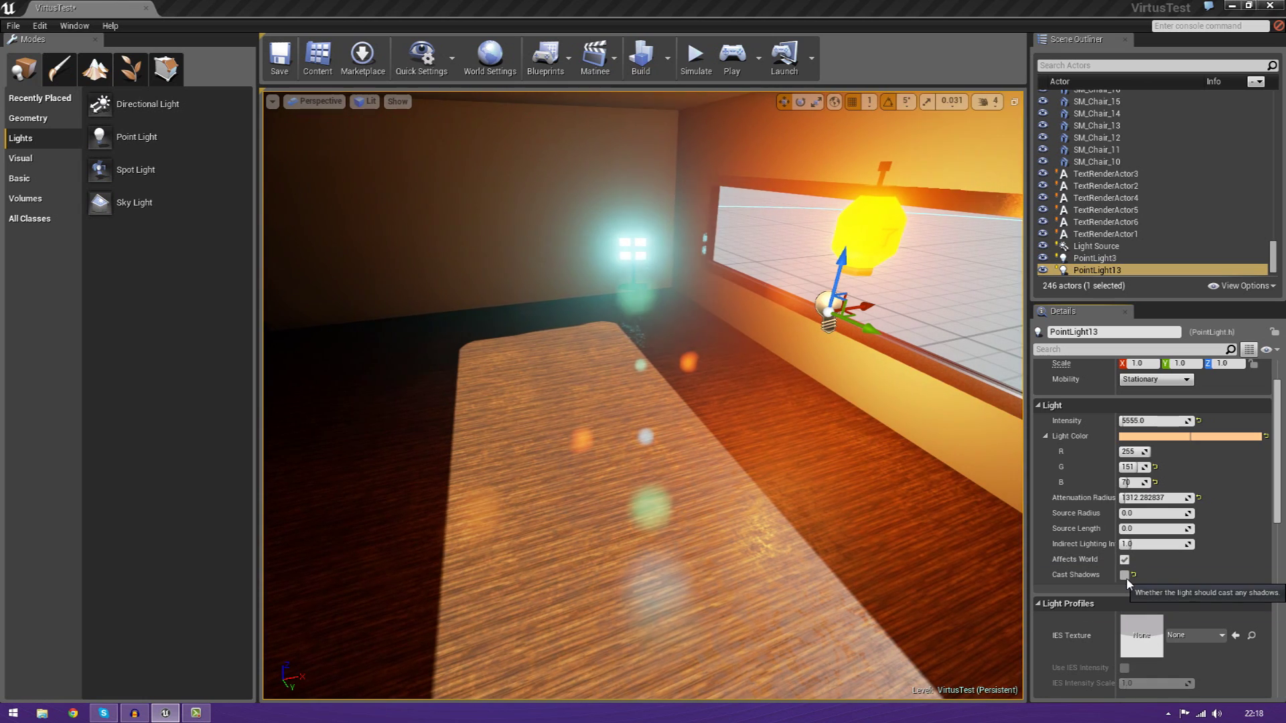
left_click(1124, 574)
left_click(1126, 578)
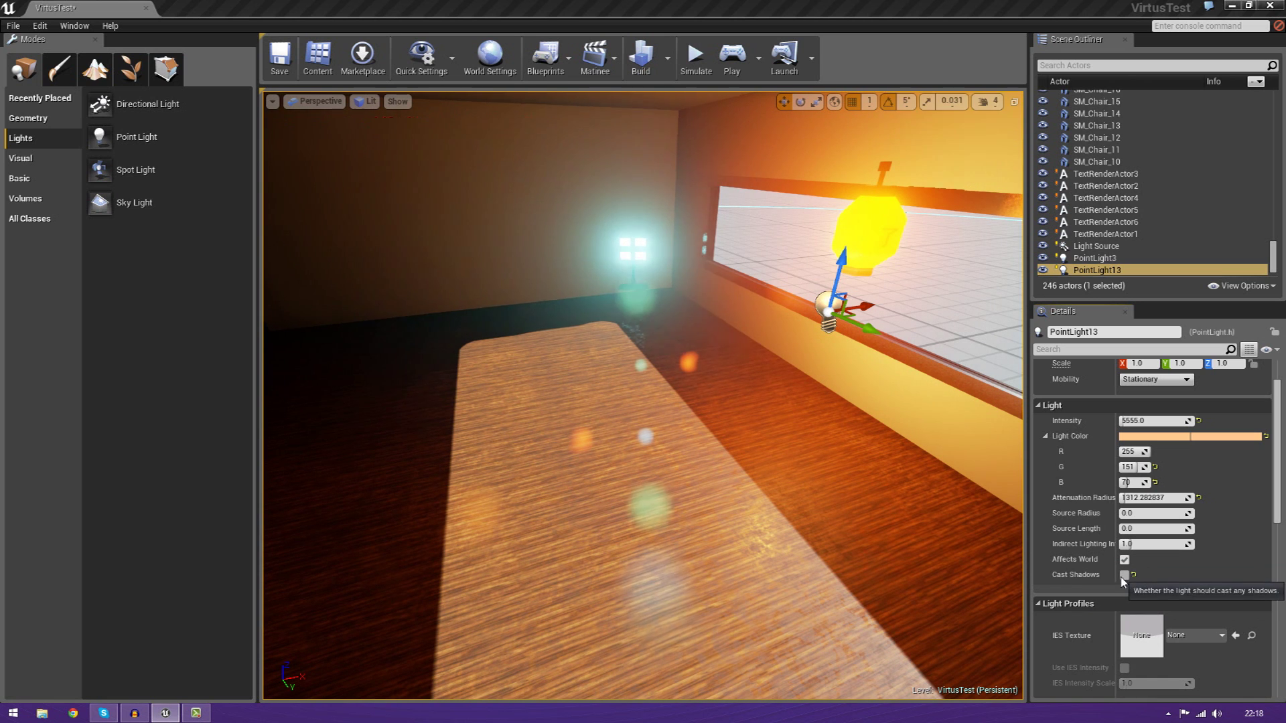
left_click(1126, 577)
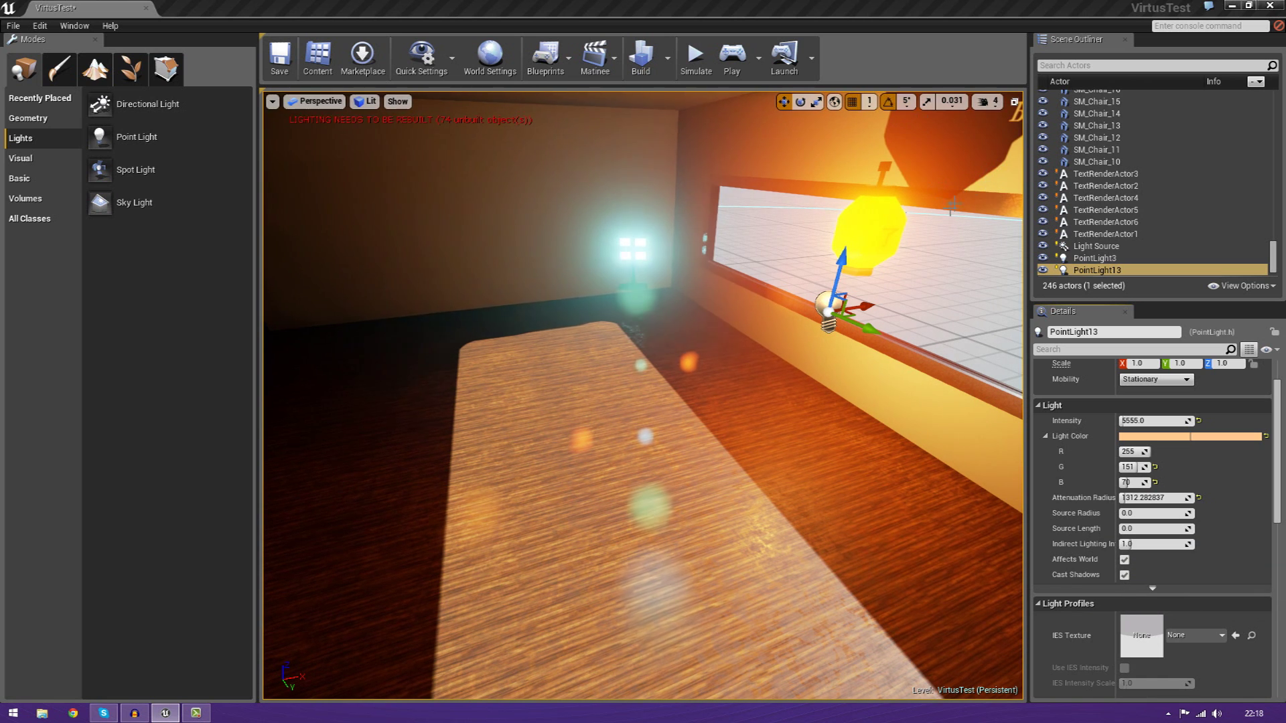
Compare the lantern's shadow up close by turning the point light's Cast Shadows option off and on again.
right_click_drag(845, 302, 860, 261)
key("w")
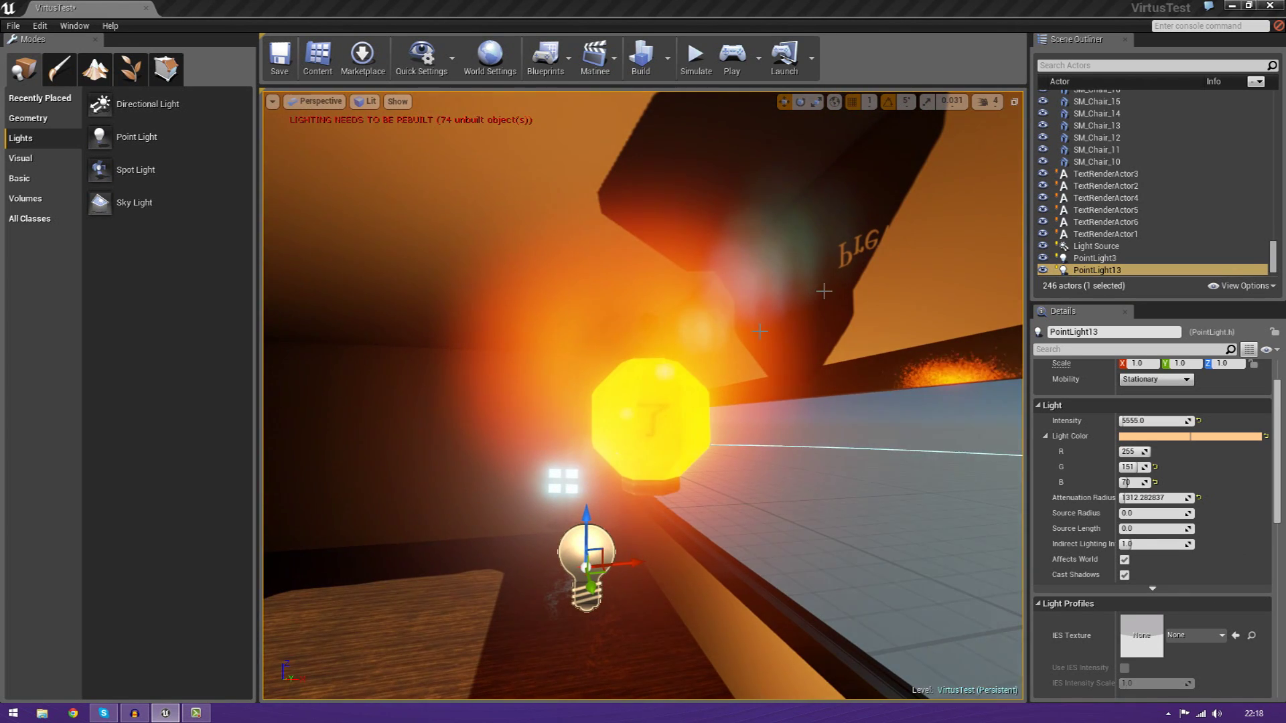
left_click(1125, 575)
left_click(1125, 575)
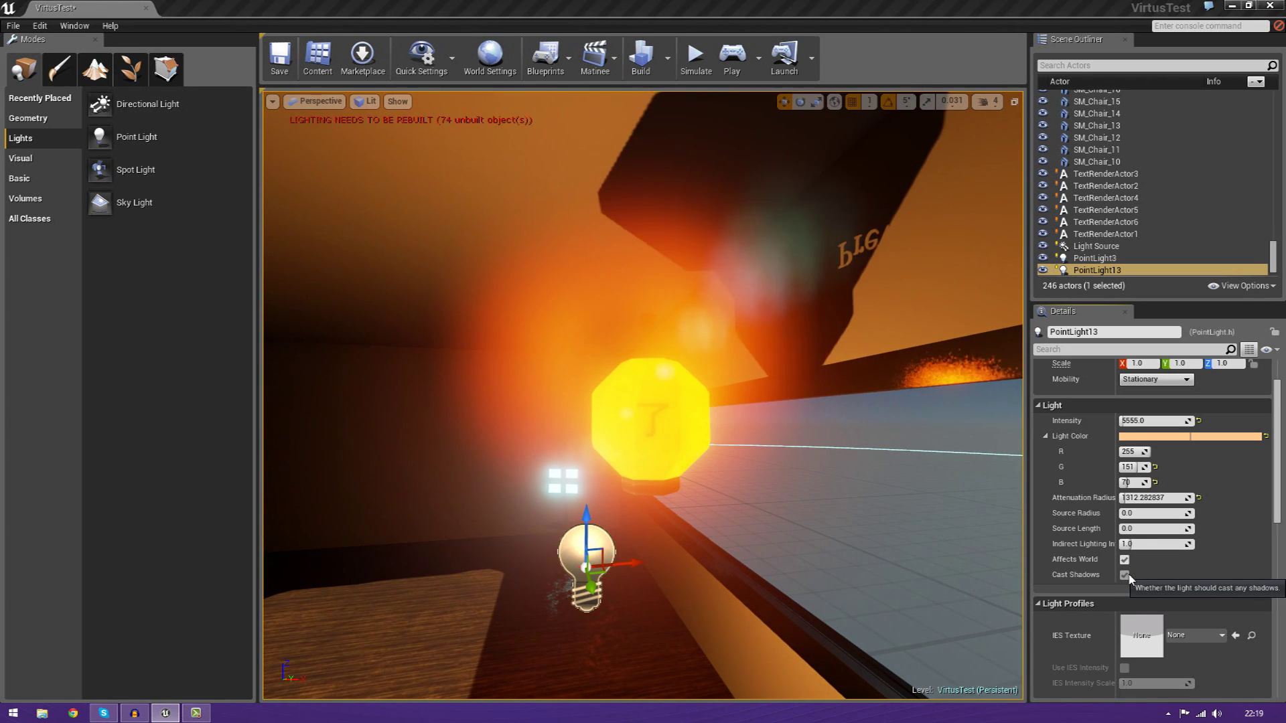
left_click(1125, 575)
left_click(1124, 576)
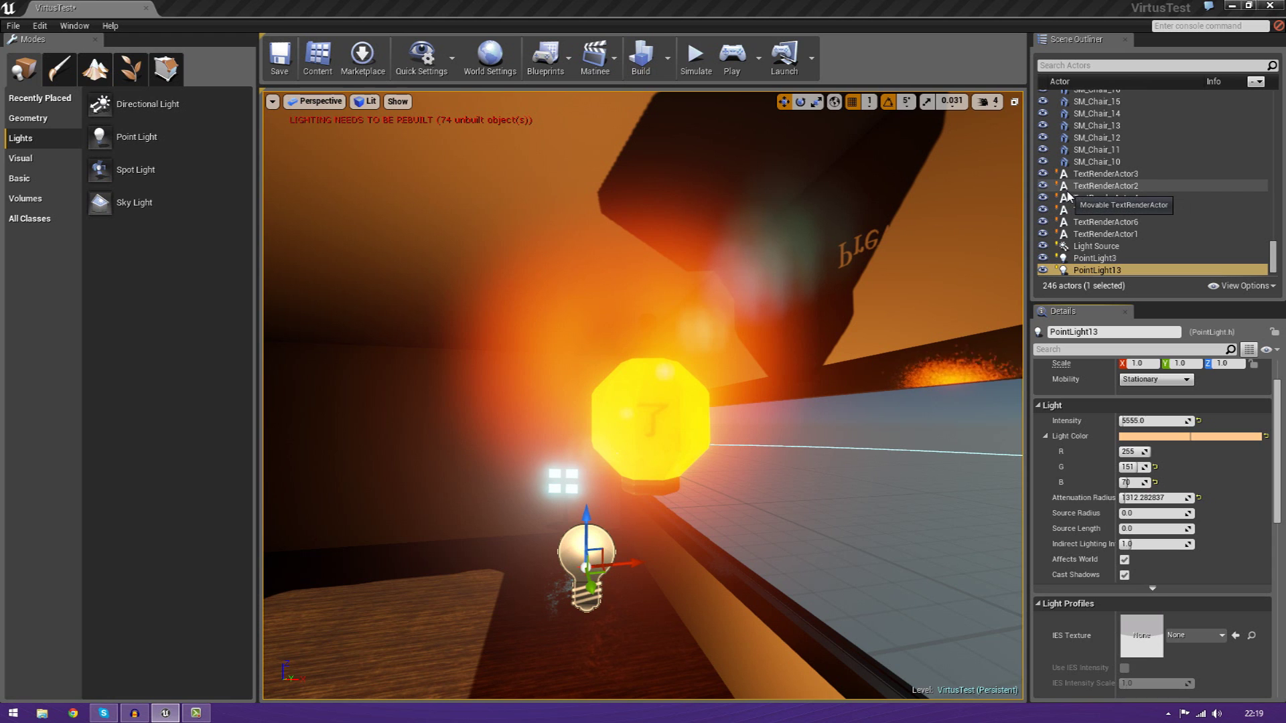
left_click(1124, 577)
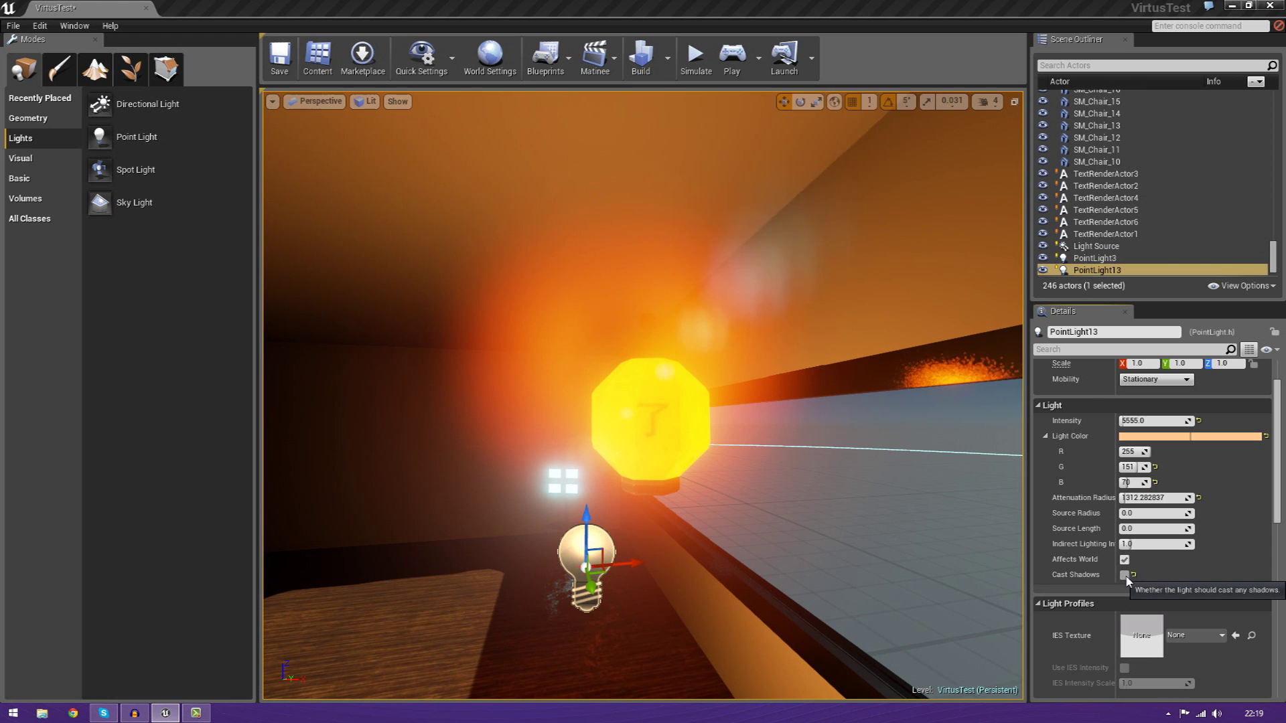
left_click(1124, 577)
Turn the point light's Affects World option off and on again while viewing the lantern up close.
left_click(1125, 559)
left_click(1125, 558)
left_click(1125, 560)
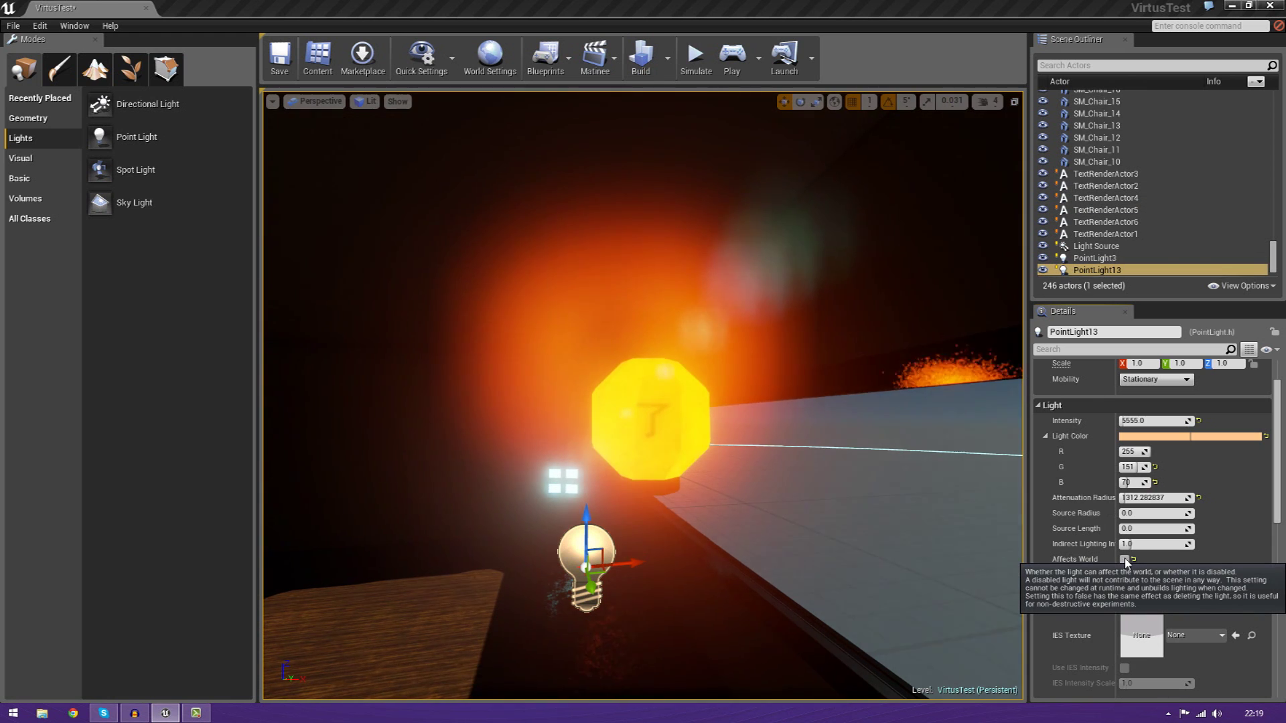
left_click(1124, 560)
left_click(1124, 560)
left_click(1125, 560)
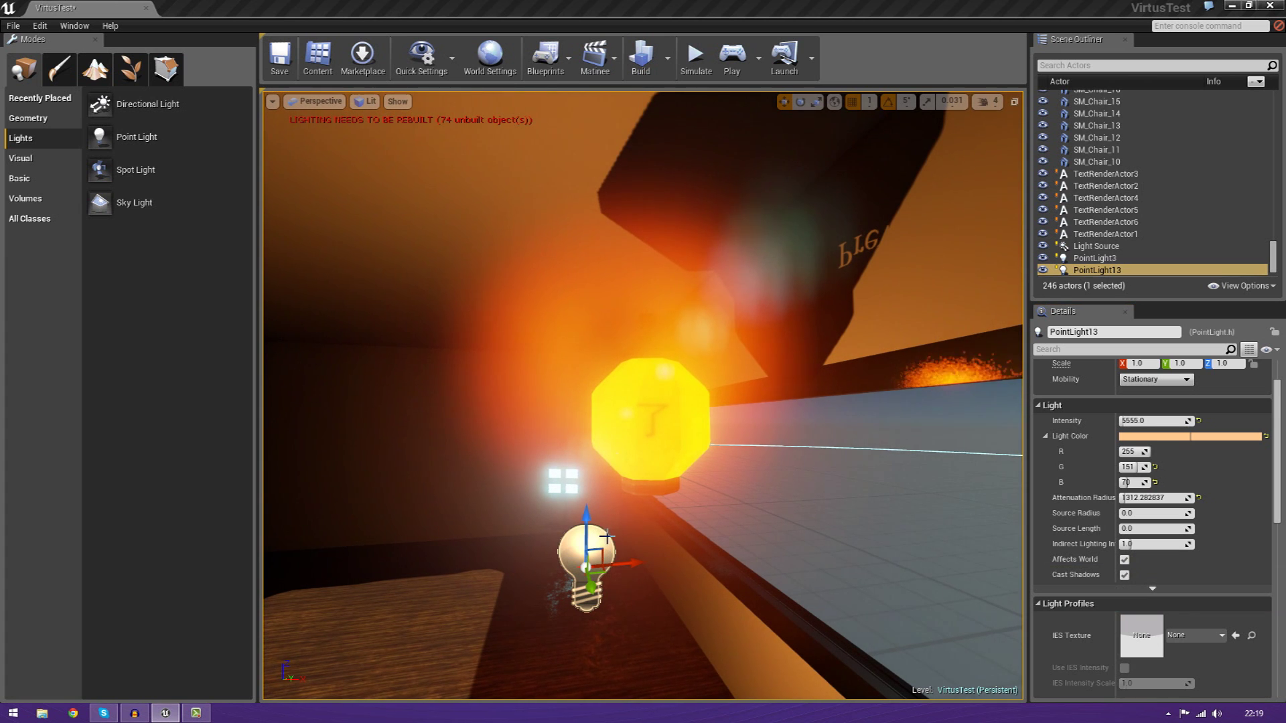
Delete the point light and the hanging festival lantern beside the window.
key("Delete")
left_click(657, 478)
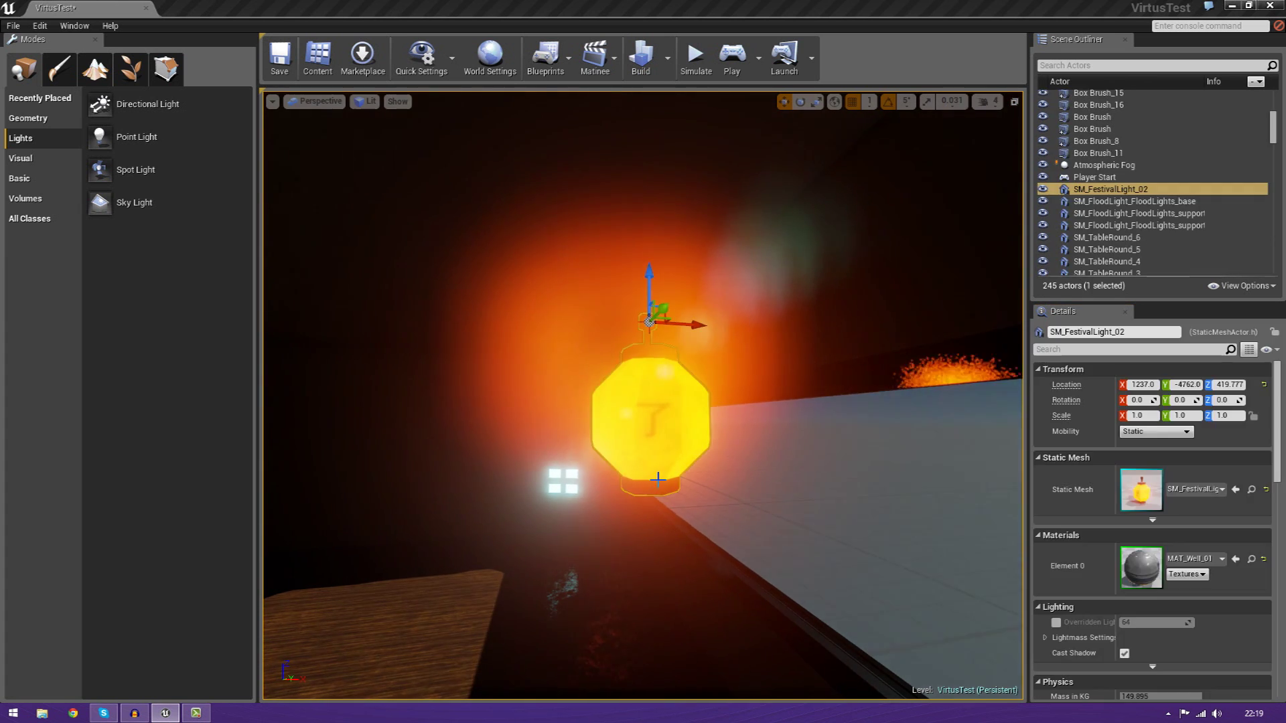
key("Delete")
Place a spot light in front of the floodlight in the corner, near X 1181 and Y -5436.
left_click(571, 490)
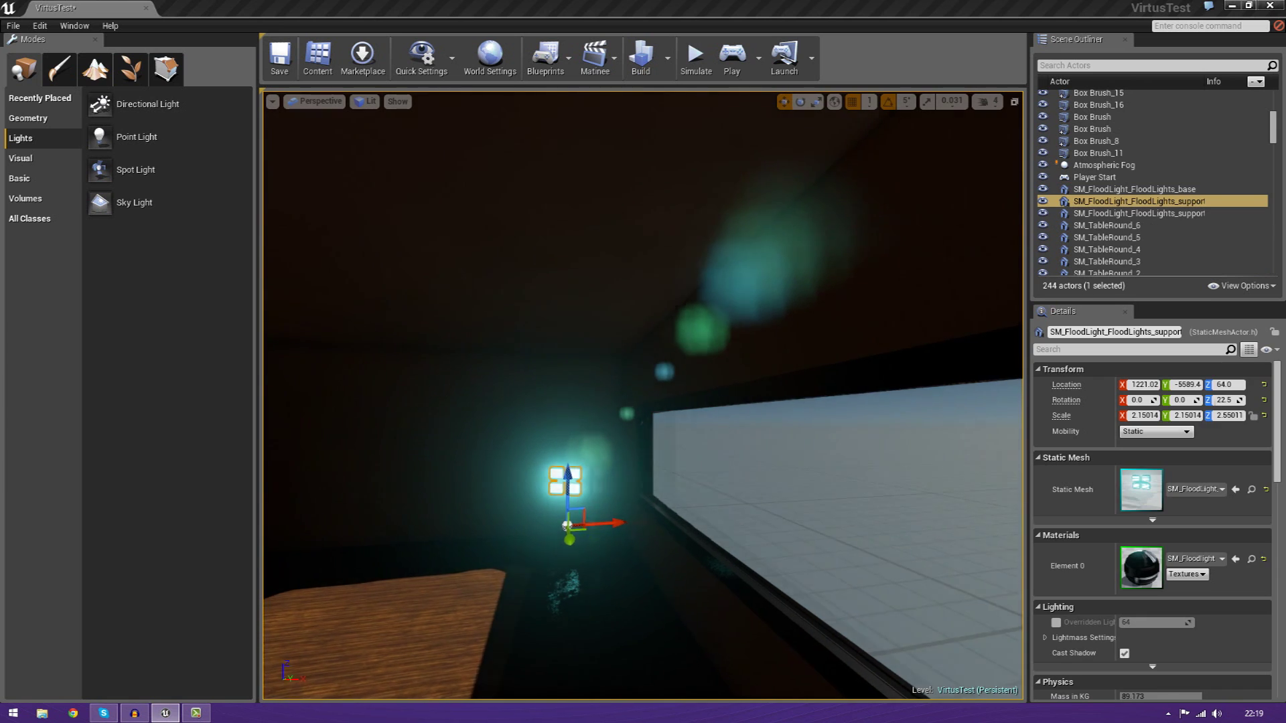
right_click_drag(570, 490, 565, 531)
key("w")
right_click_drag(700, 493, 871, 491)
key("a")
key("w")
key("s")
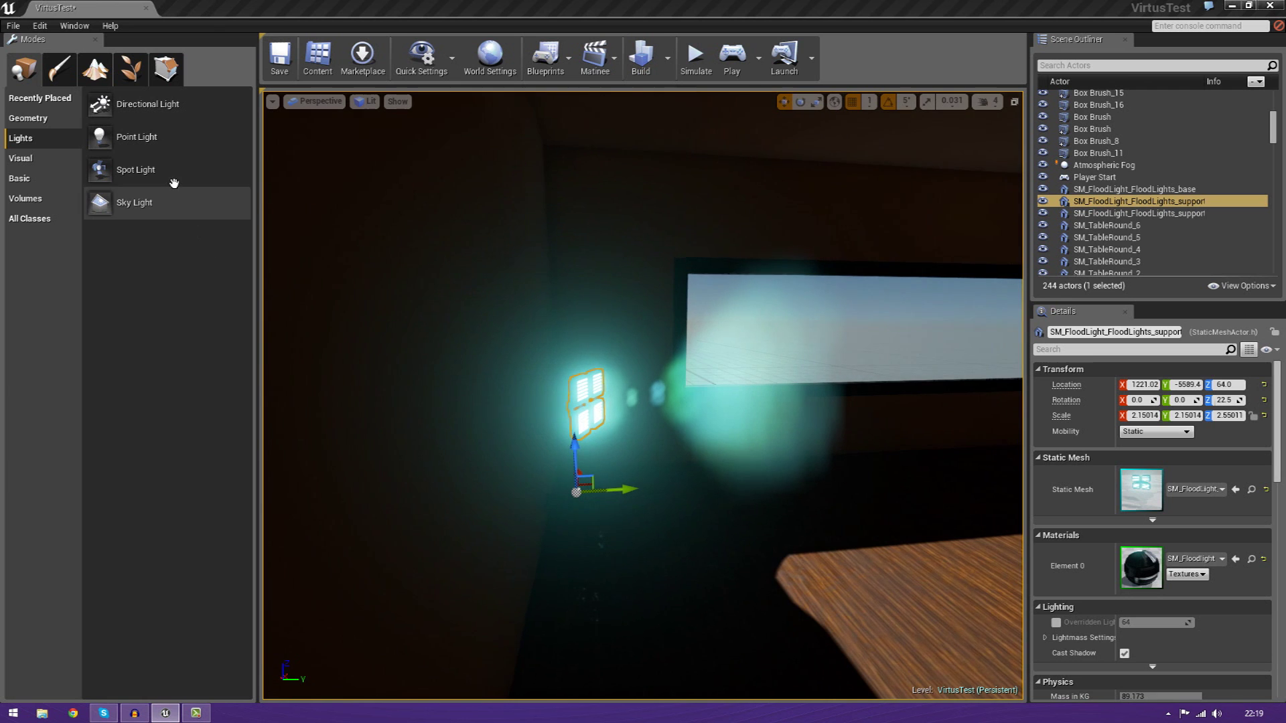
left_click_drag(164, 173, 697, 505)
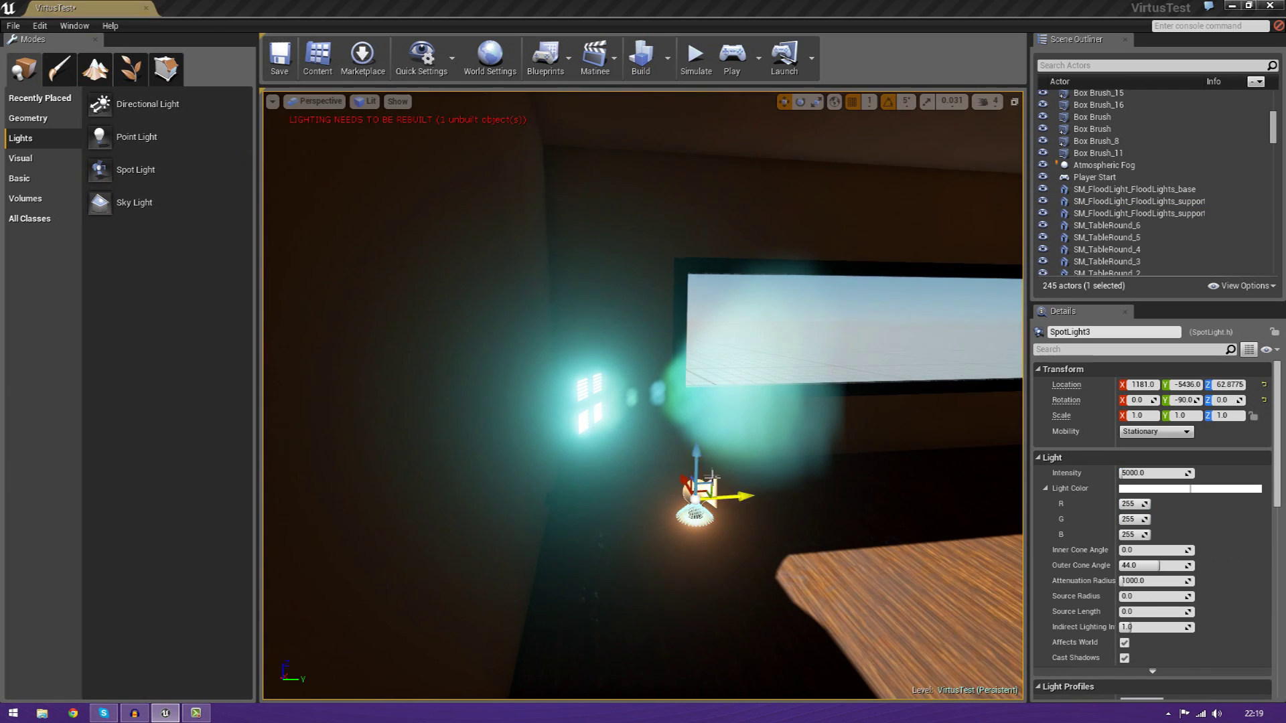
Raise the spot light to Z about 195 and rotate it to about -55 on Y, aiming away from the floodlight toward the table.
left_click_drag(697, 458, 745, 377)
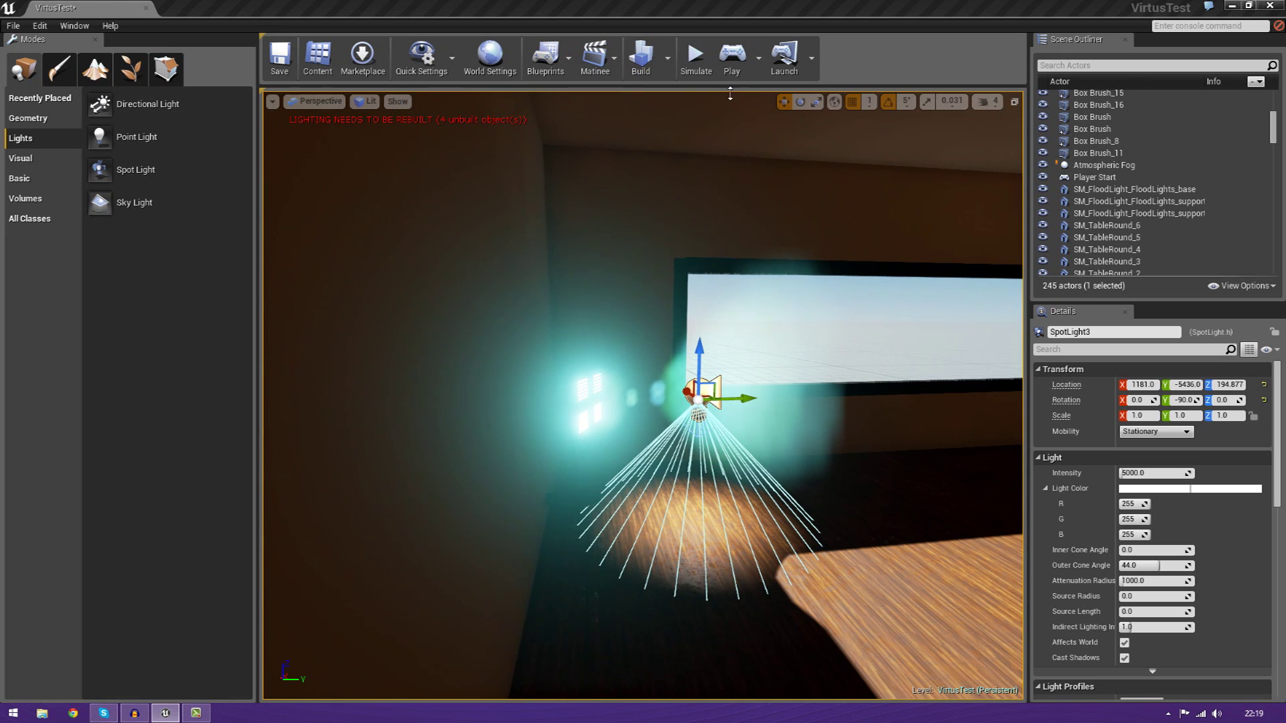
left_click(800, 101)
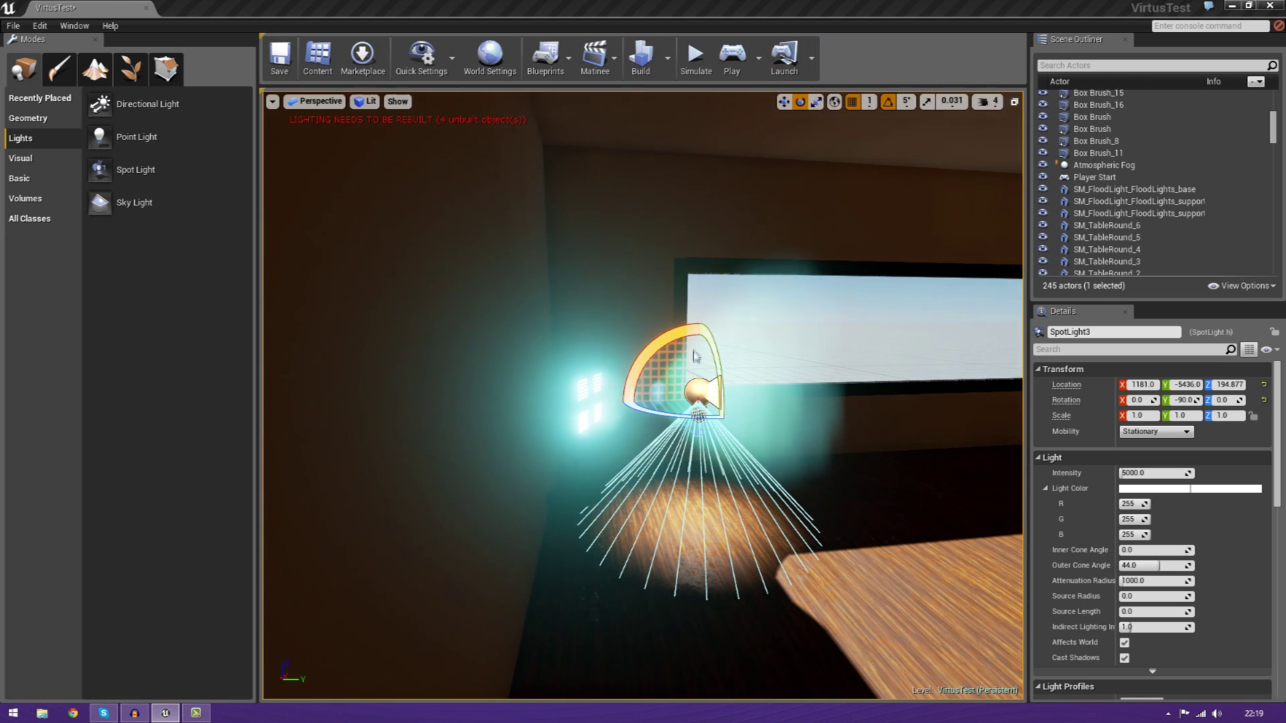
left_click_drag(694, 356, 677, 408)
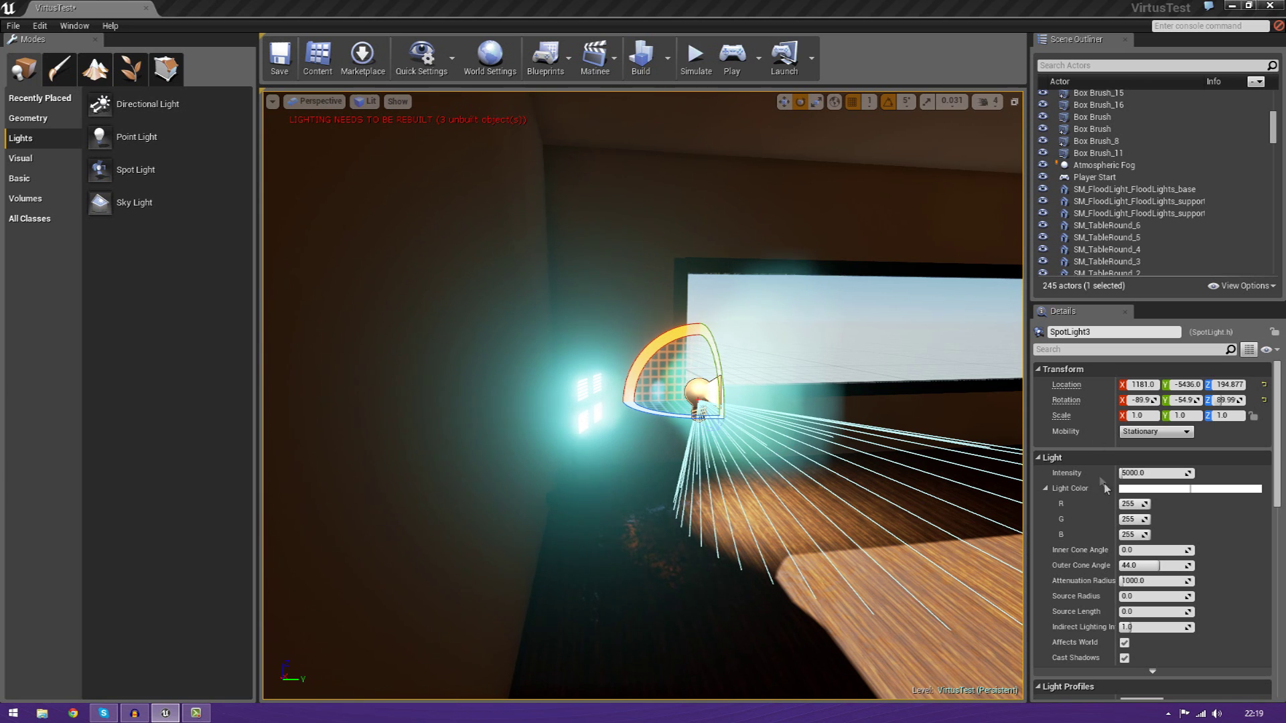
Set the spot light's inner cone angle to about 22.7 and its outer cone angle to about 44.3.
mouse_move(1012, 593)
right_mouse_down()
mouse_move(1045, 583)
mouse_move(1020, 585)
mouse_move(1029, 594)
right_mouse_up()
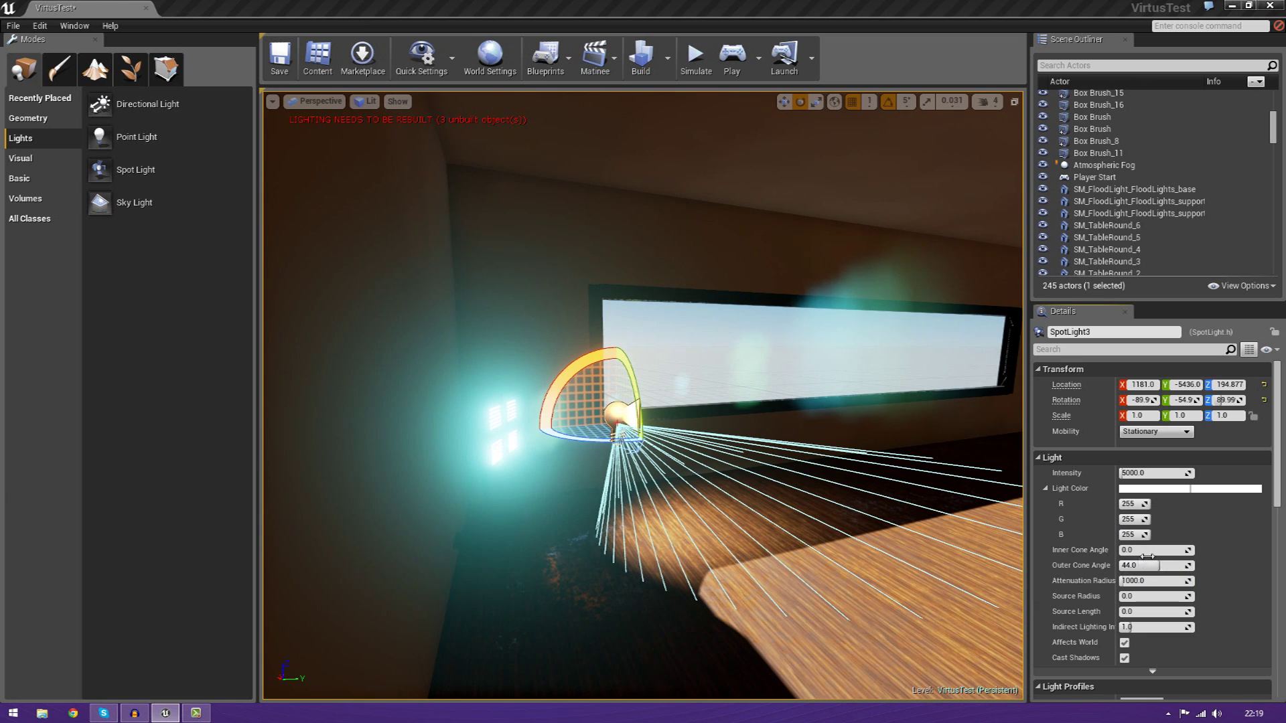
left_click_drag(1148, 556, 1174, 556)
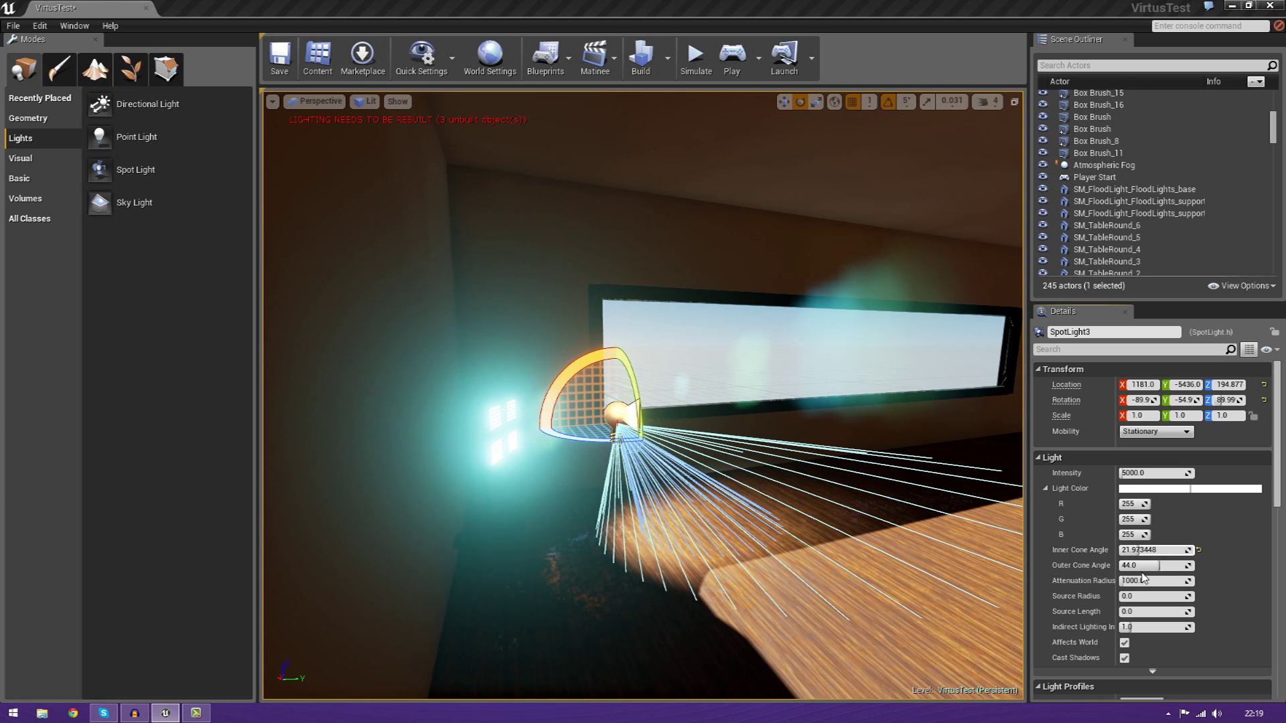
left_click_drag(1148, 566, 1184, 566)
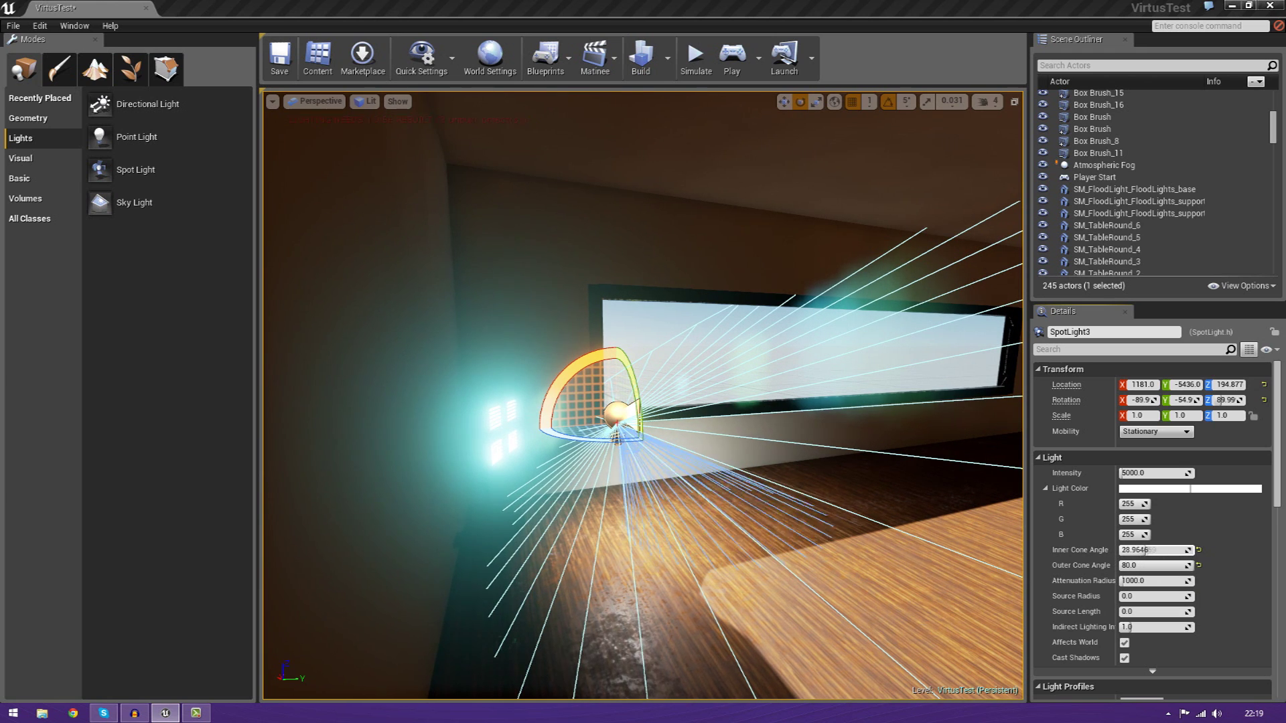
mouse_move(1145, 550)
left_mouse_down()
mouse_move(1166, 551)
mouse_move(1140, 565)
mouse_move(1164, 556)
left_mouse_up()
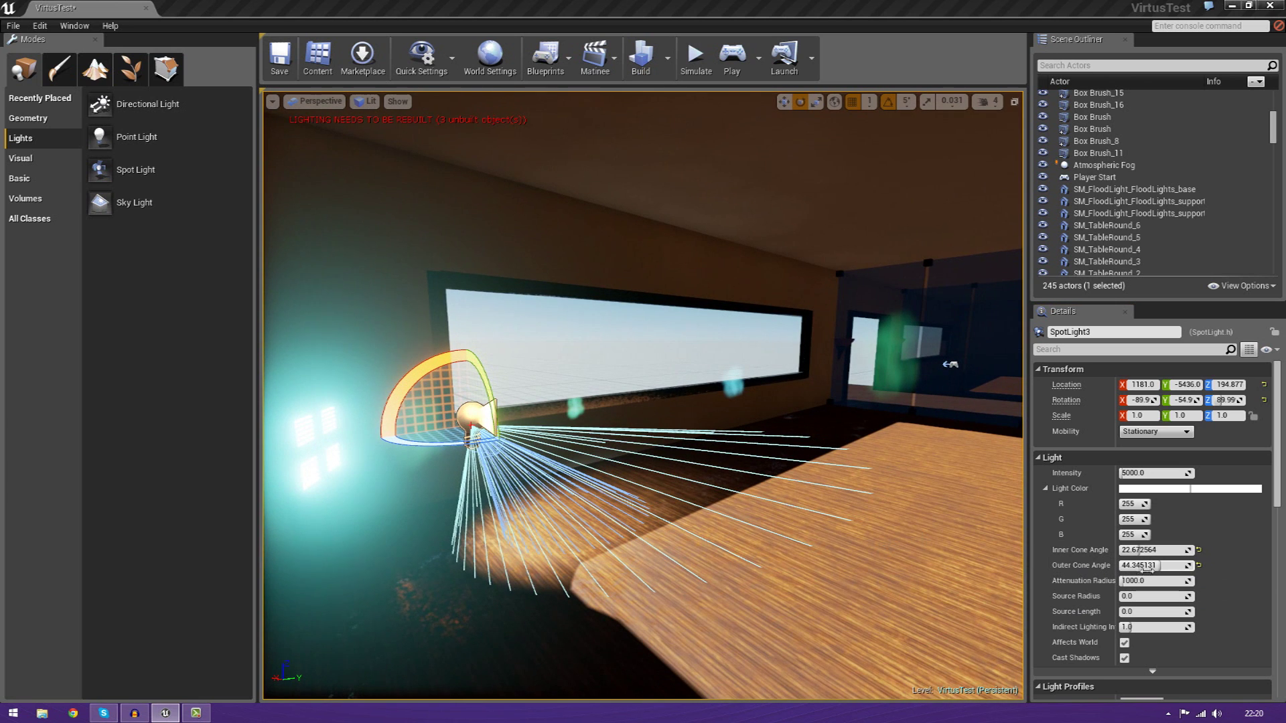
Set the spot light's attenuation radius to about 3486 and its intensity to about 16814.
left_click_drag(1149, 581, 1130, 582)
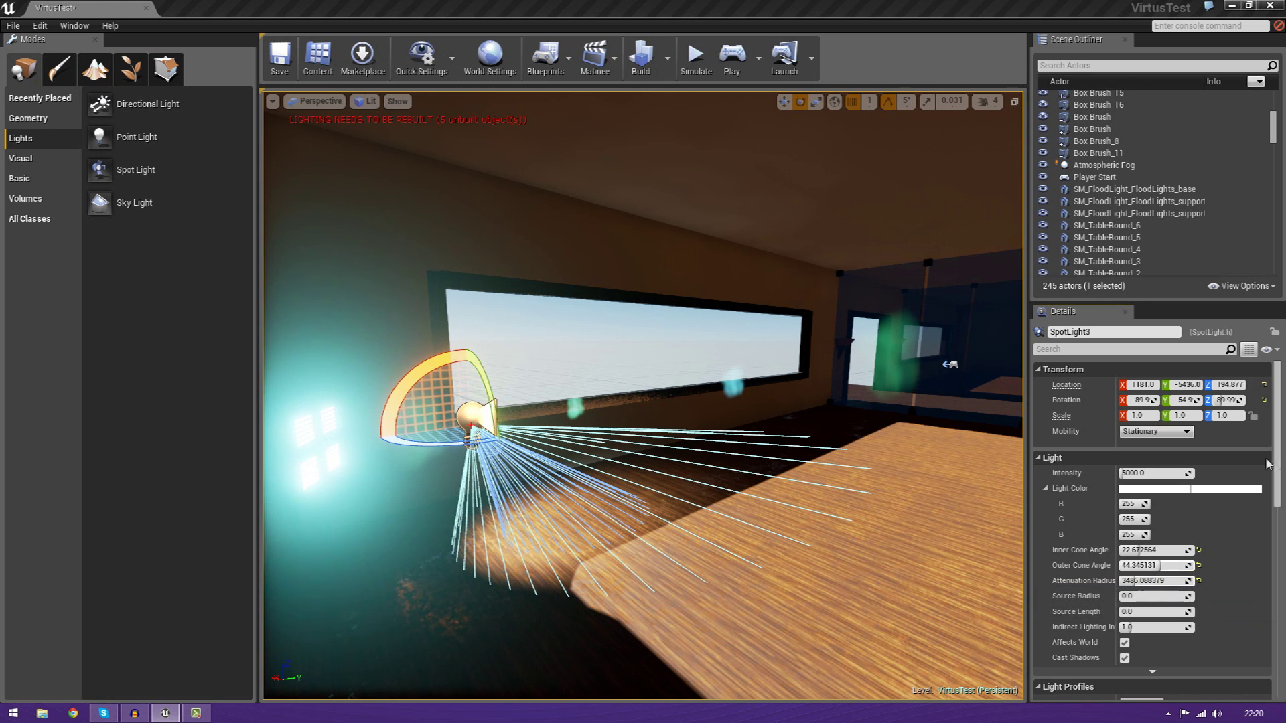
left_click_drag(1143, 473, 1173, 474)
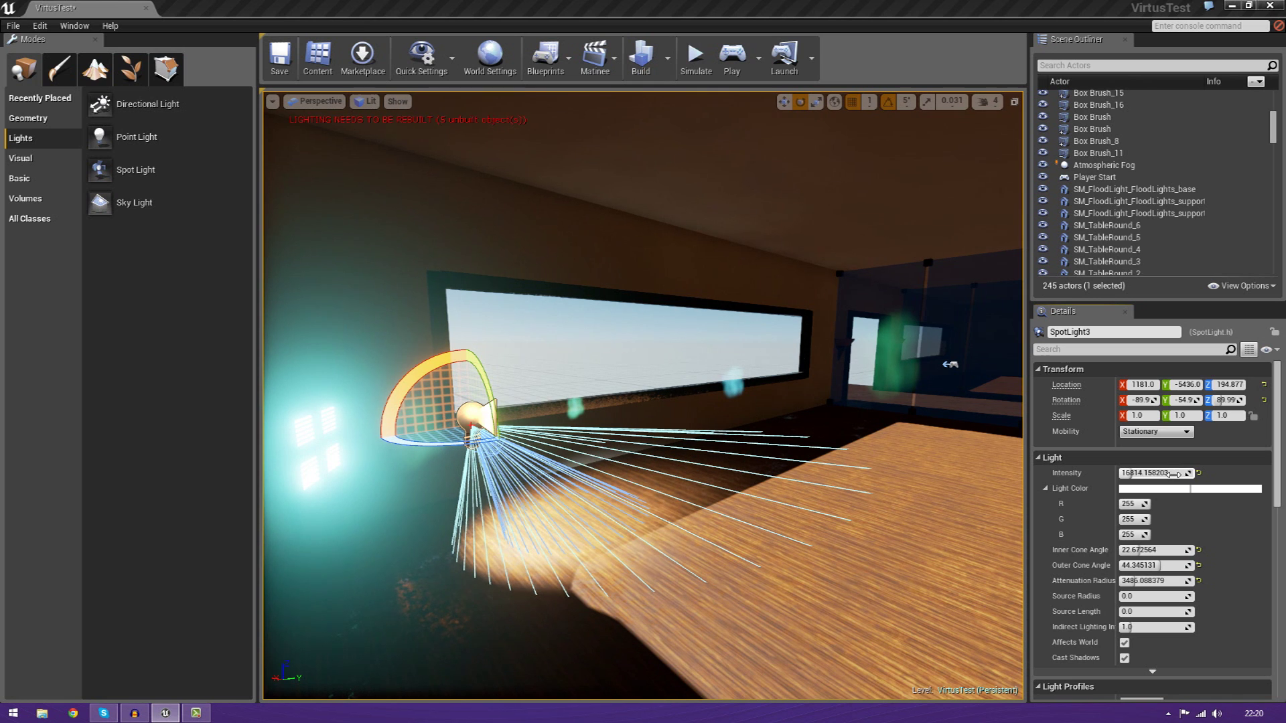
Set the spot light's color to a light cyan of about R 124, G 238, B 255.
left_click(1166, 494)
left_click_drag(1040, 526, 1010, 511)
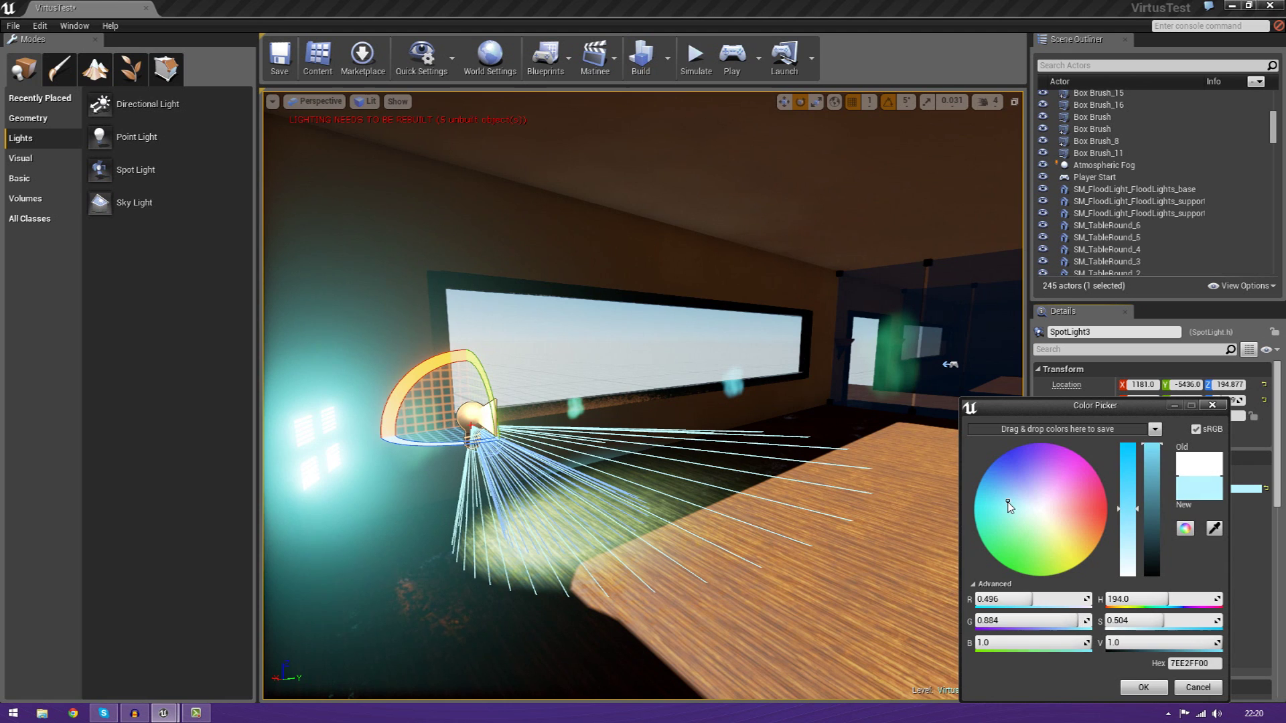
left_click_drag(1016, 522, 1010, 507)
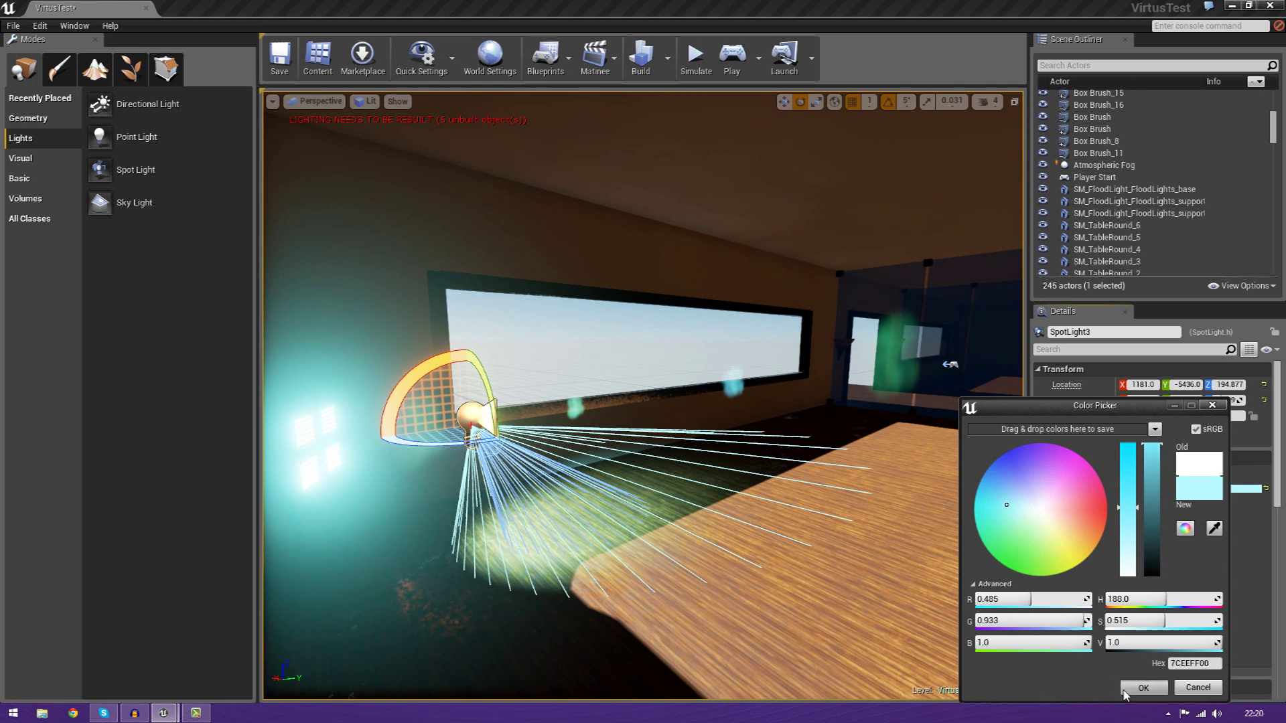
left_click(1126, 691)
Rotate the spot light to about -35 on Y and move it against the floodlight at X 1190, Y -5538.
right_click_drag(770, 344, 660, 342)
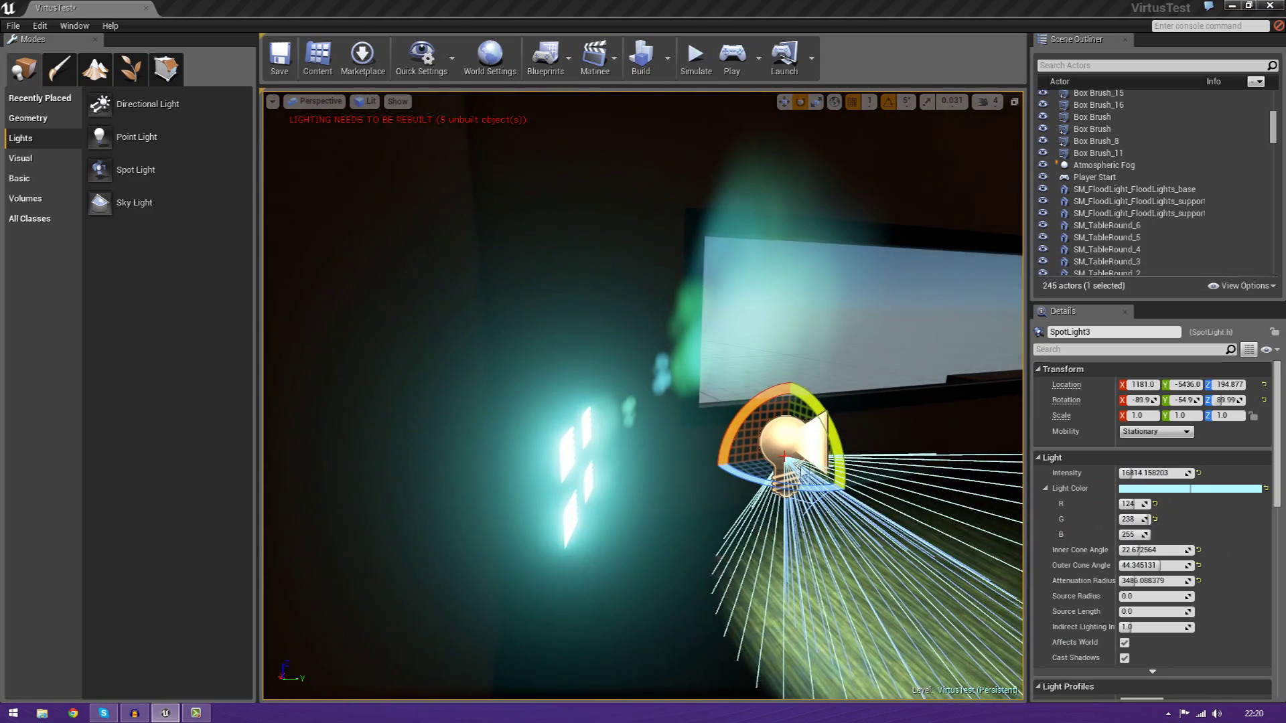
left_click_drag(739, 416, 723, 454)
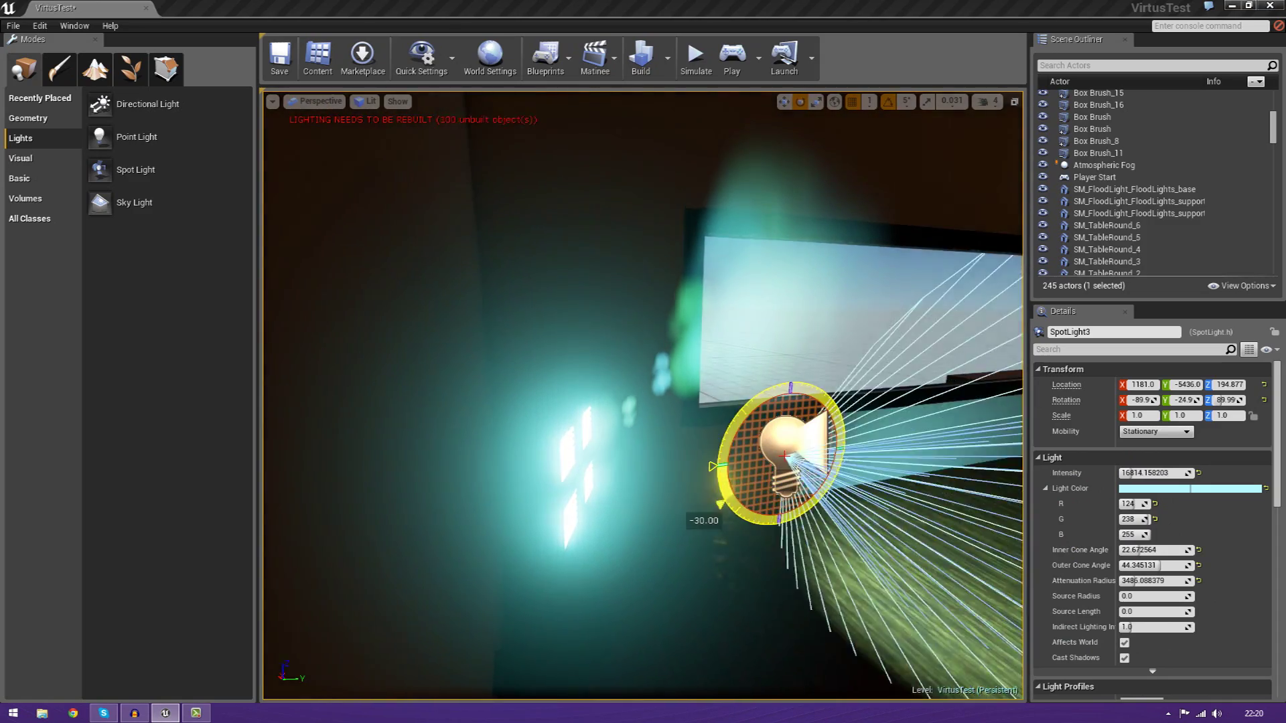
left_click_drag(706, 513, 702, 532)
key("w")
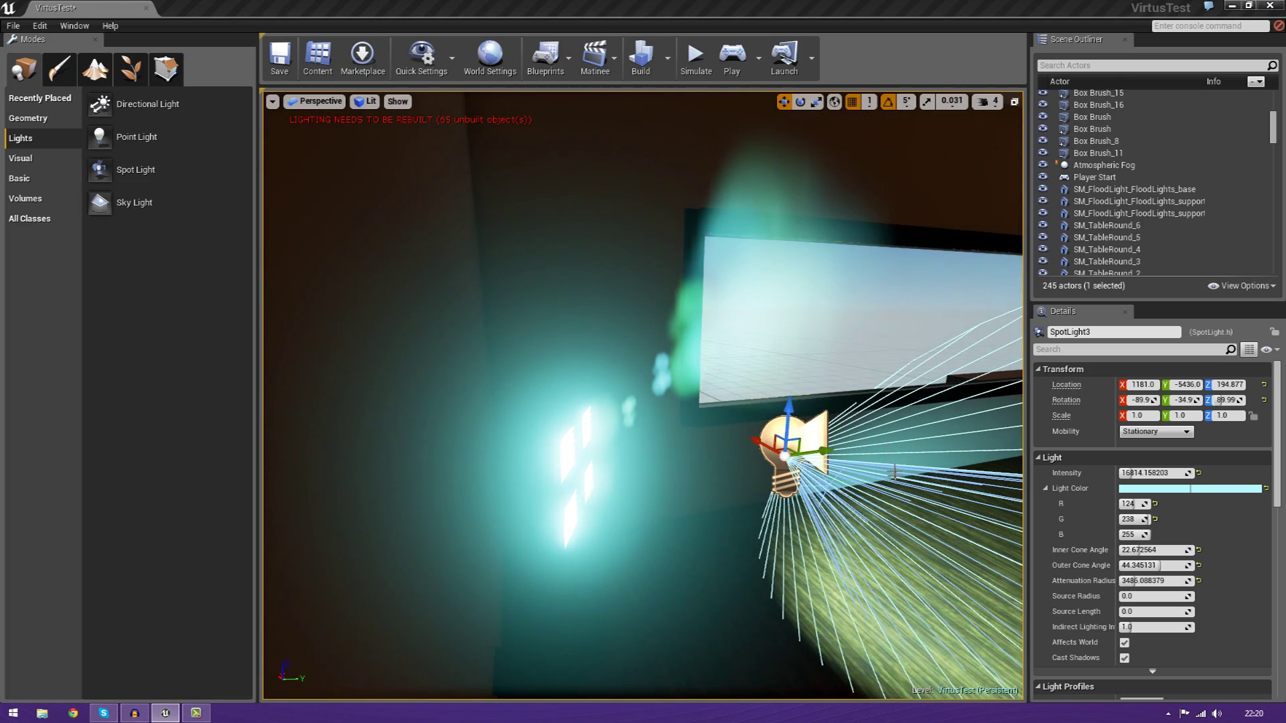
left_click_drag(825, 457, 678, 463)
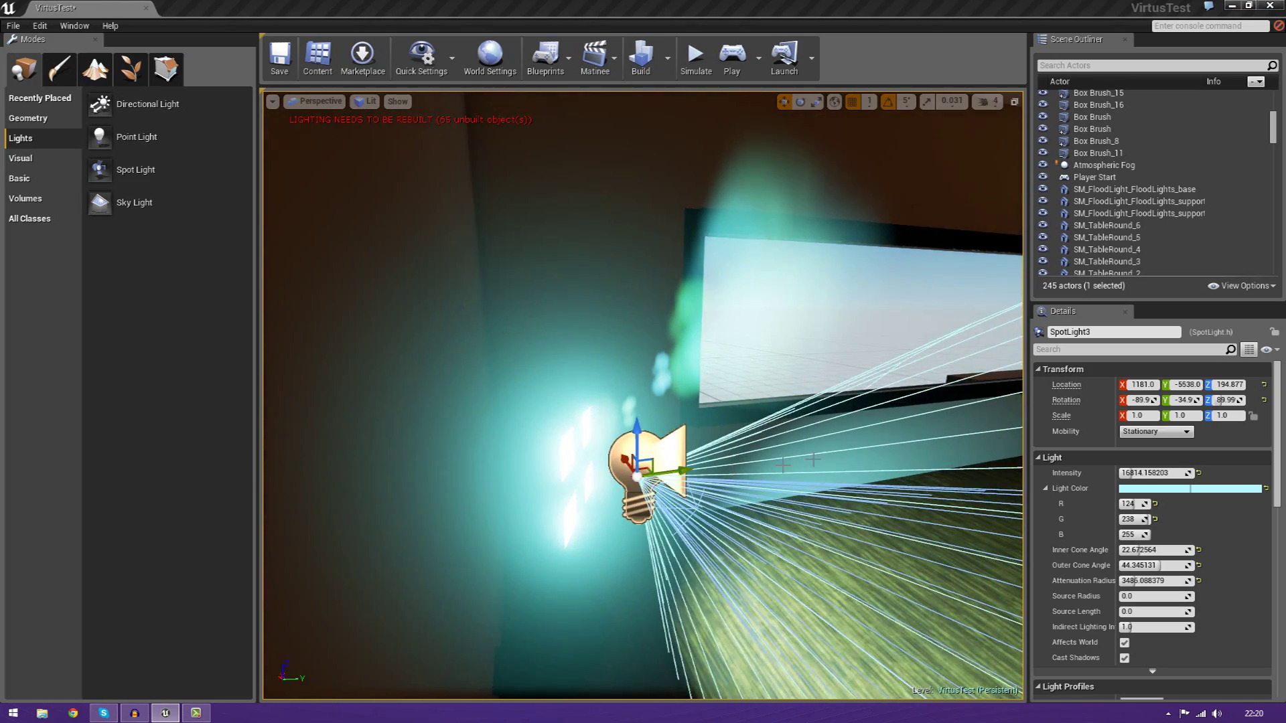
right_click_drag(677, 462, 523, 471)
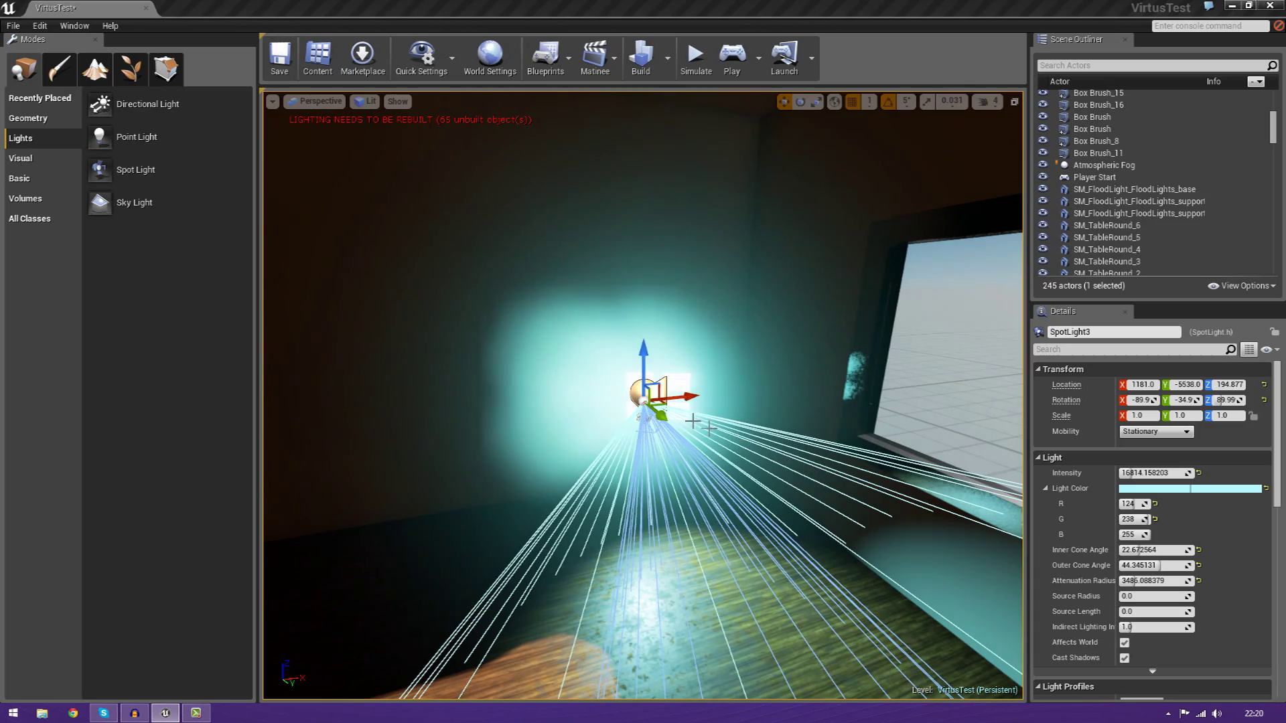
mouse_move(696, 405)
left_mouse_down()
mouse_move(719, 403)
mouse_move(707, 410)
left_mouse_up()
right_click_drag(709, 422, 510, 408)
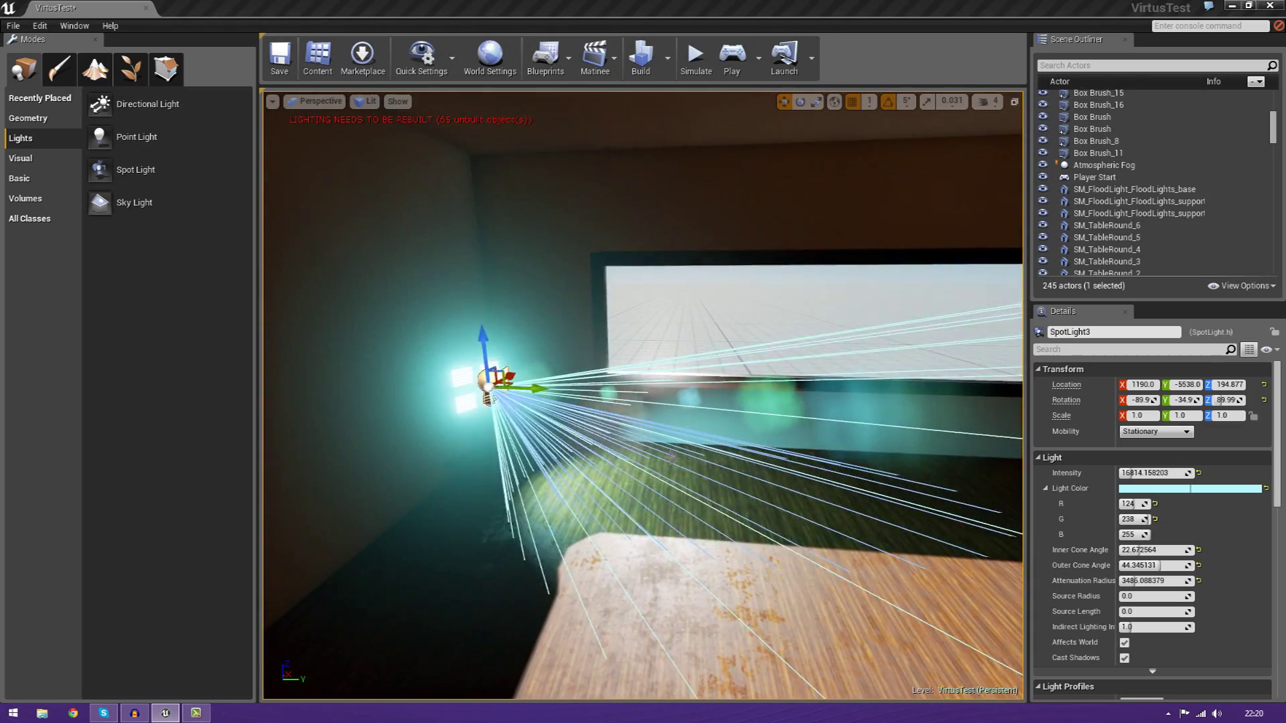
Delete the spot light, the floodlight's base and both of its support parts from the room corner.
key("Delete")
left_click(510, 407)
key("Delete")
left_click_drag(654, 411, 637, 467, "alt")
left_click(637, 463)
key("Delete")
left_click(635, 435)
key("Delete")
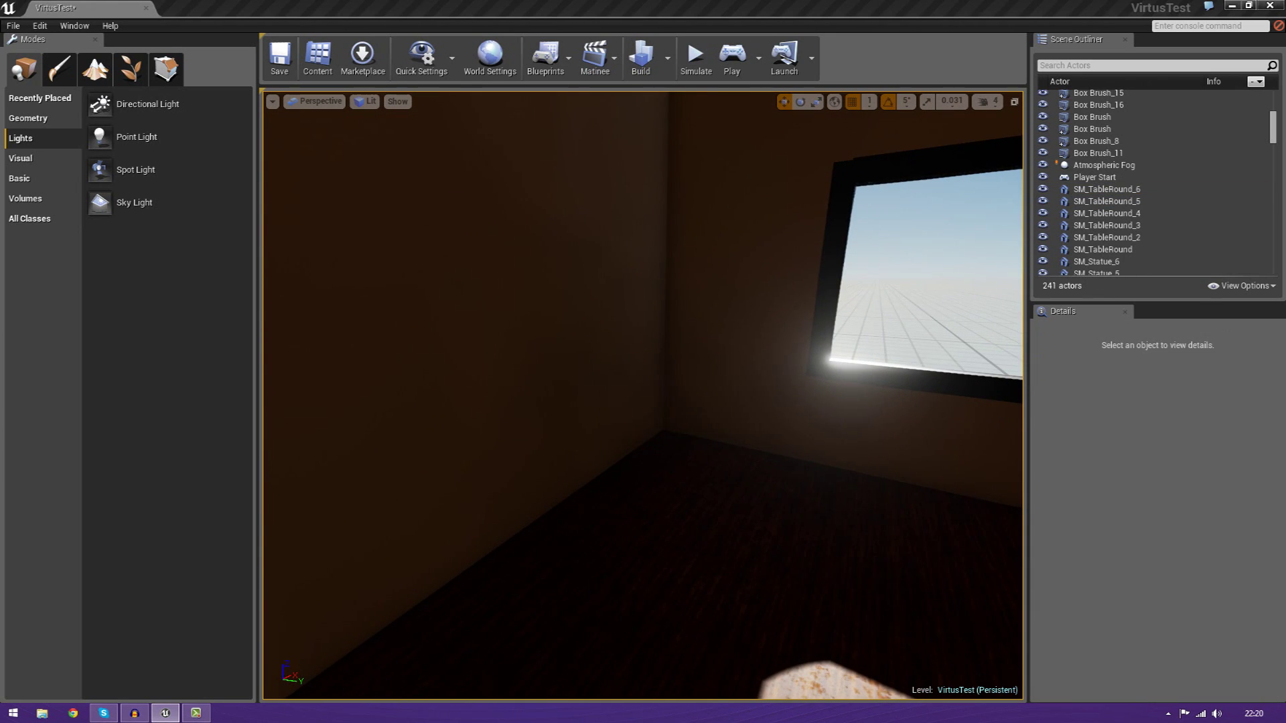
Select the sun's directional light, Light Source, outside the front of the building.
right_click_drag(636, 436, 771, 395)
left_click_drag(995, 432, 620, 385, "alt")
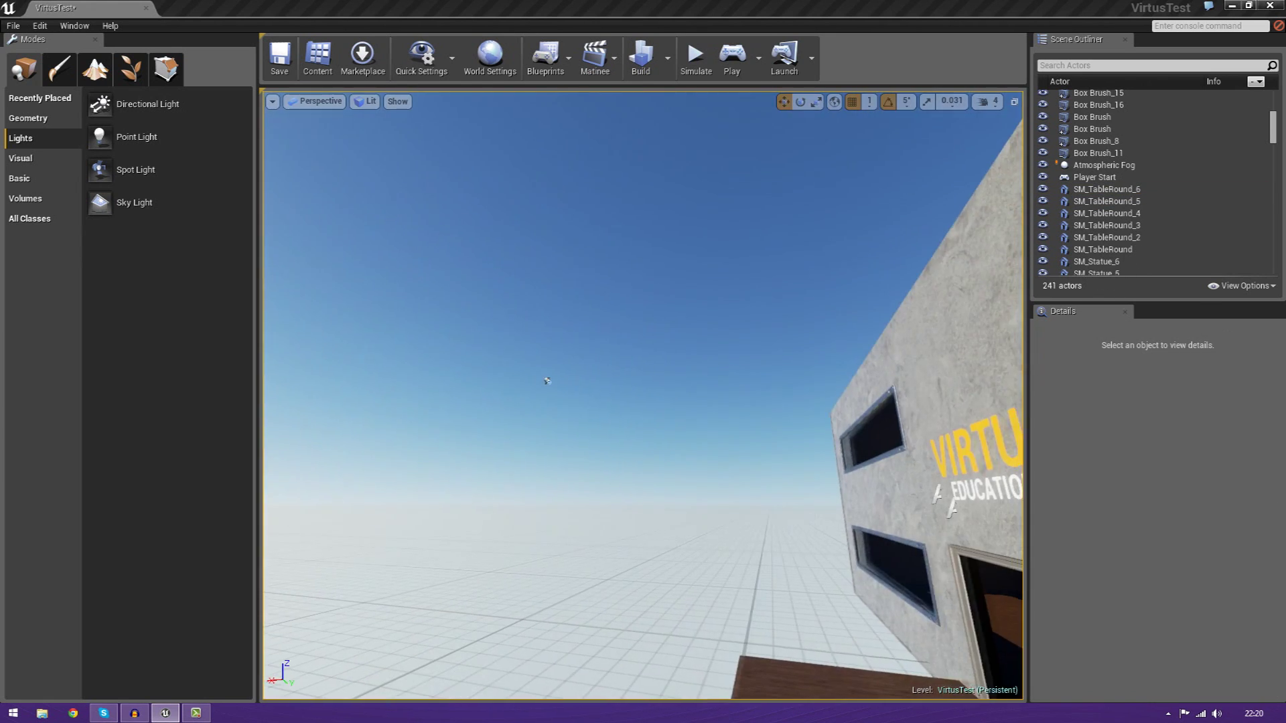
right_click_drag(643, 395, 516, 328)
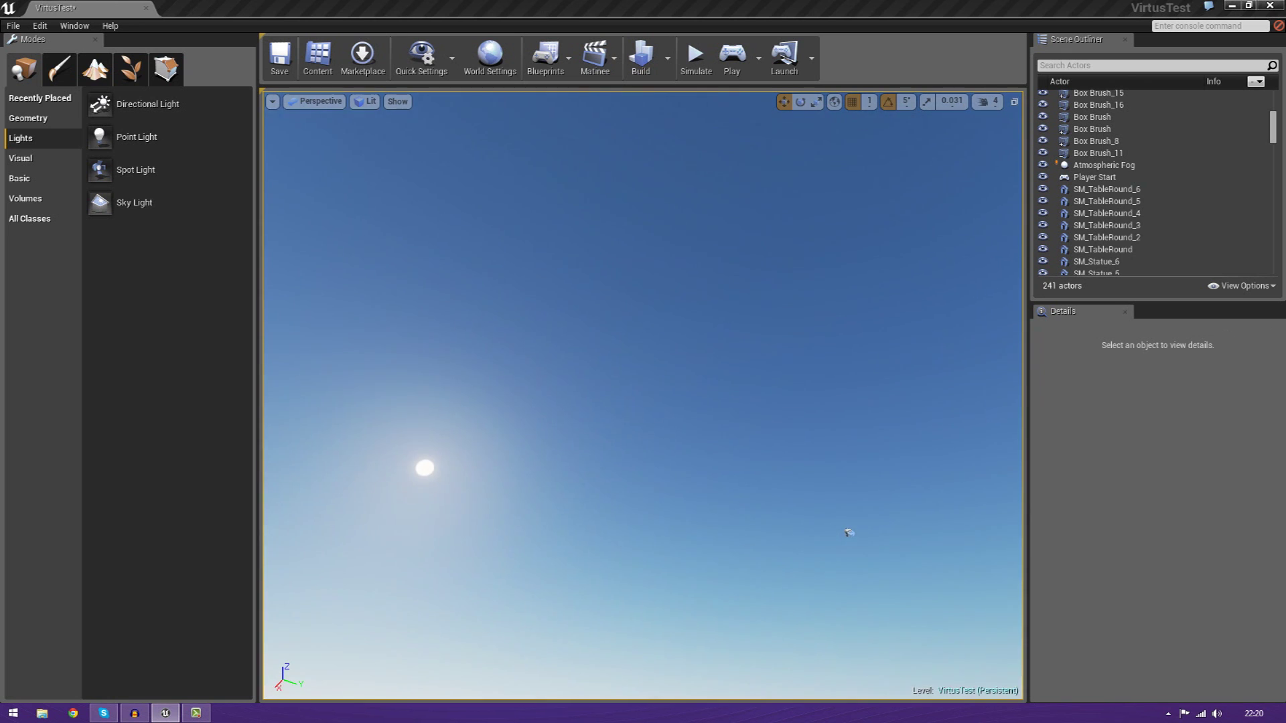
right_click_drag(849, 533, 915, 443)
left_click(796, 460)
key("a")
right_click_drag(796, 460, 838, 509)
key("d")
mouse_move(724, 375)
right_mouse_down()
mouse_move(720, 315)
mouse_move(716, 341)
mouse_move(677, 371)
mouse_move(804, 377)
mouse_move(710, 378)
right_mouse_up()
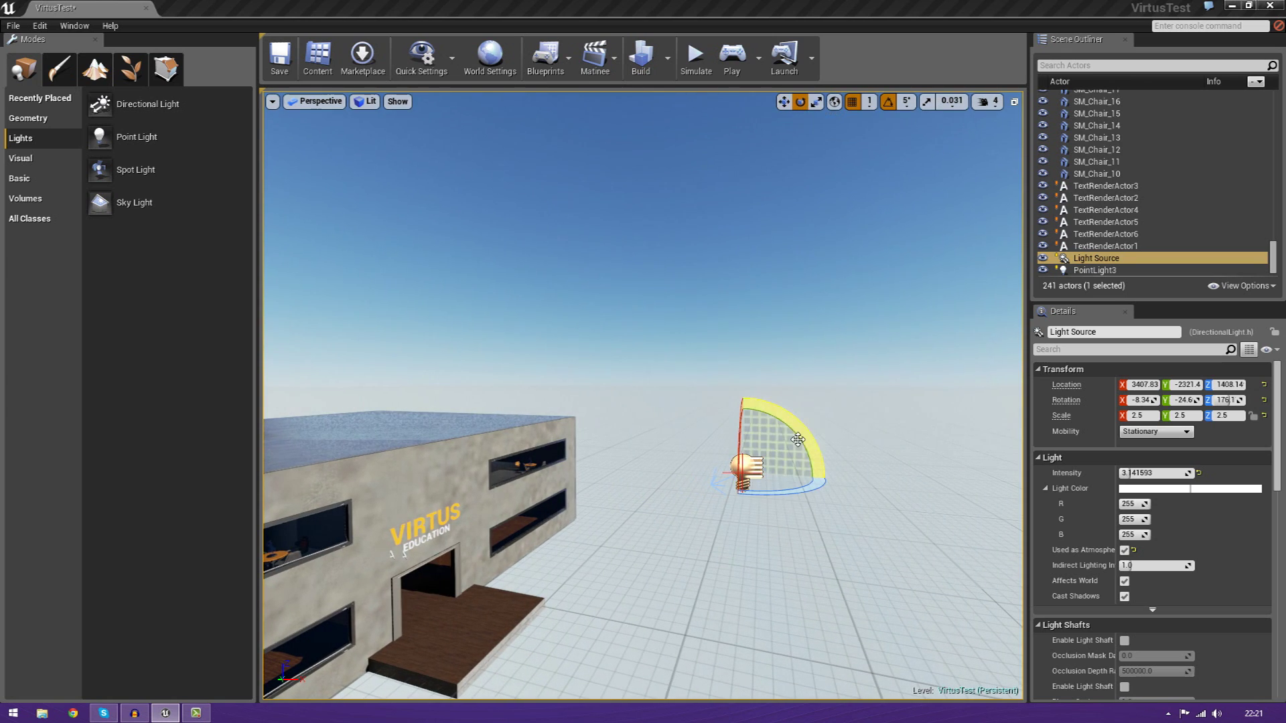
Rotate the directional light to about 5 on Y, lowering the sun for a night sky.
mouse_move(743, 396)
left_mouse_down()
mouse_move(781, 392)
mouse_move(749, 395)
left_mouse_up()
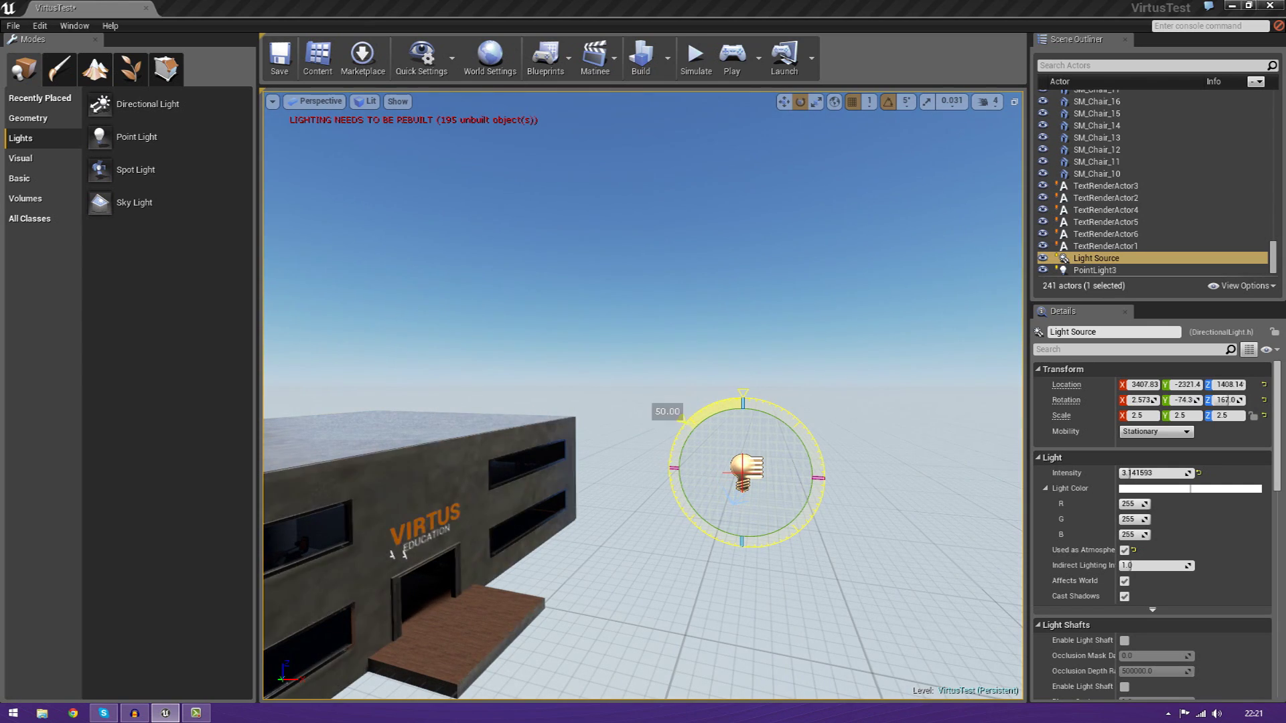
left_click_drag(702, 402, 788, 404)
right_click_drag(643, 401, 837, 342)
right_click_drag(817, 429, 718, 595)
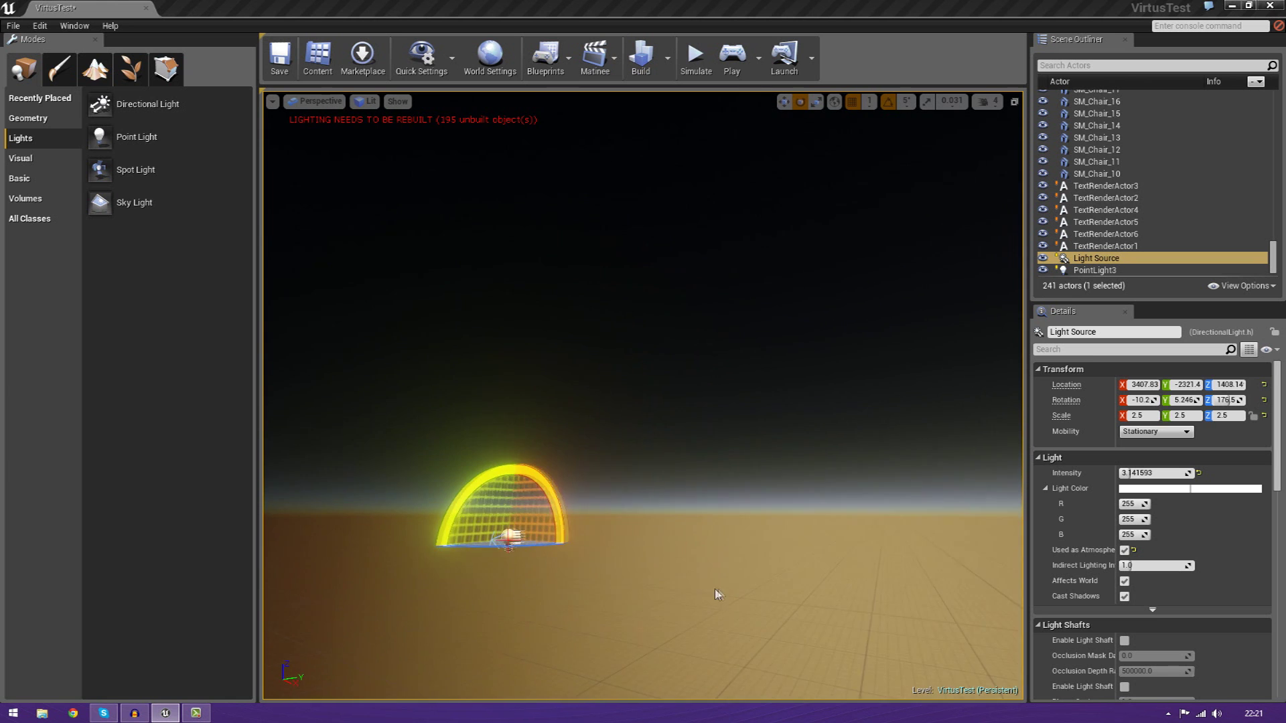
Rotate the directional light back to a daytime sun angle and set its intensity to about 2.6.
right_click_drag(697, 415, 656, 415)
left_click_drag(620, 468, 593, 463)
key("s")
right_click_drag(696, 416, 630, 445)
mouse_move(1144, 475)
left_mouse_down()
mouse_move(1122, 473)
mouse_move(1141, 475)
left_mouse_up()
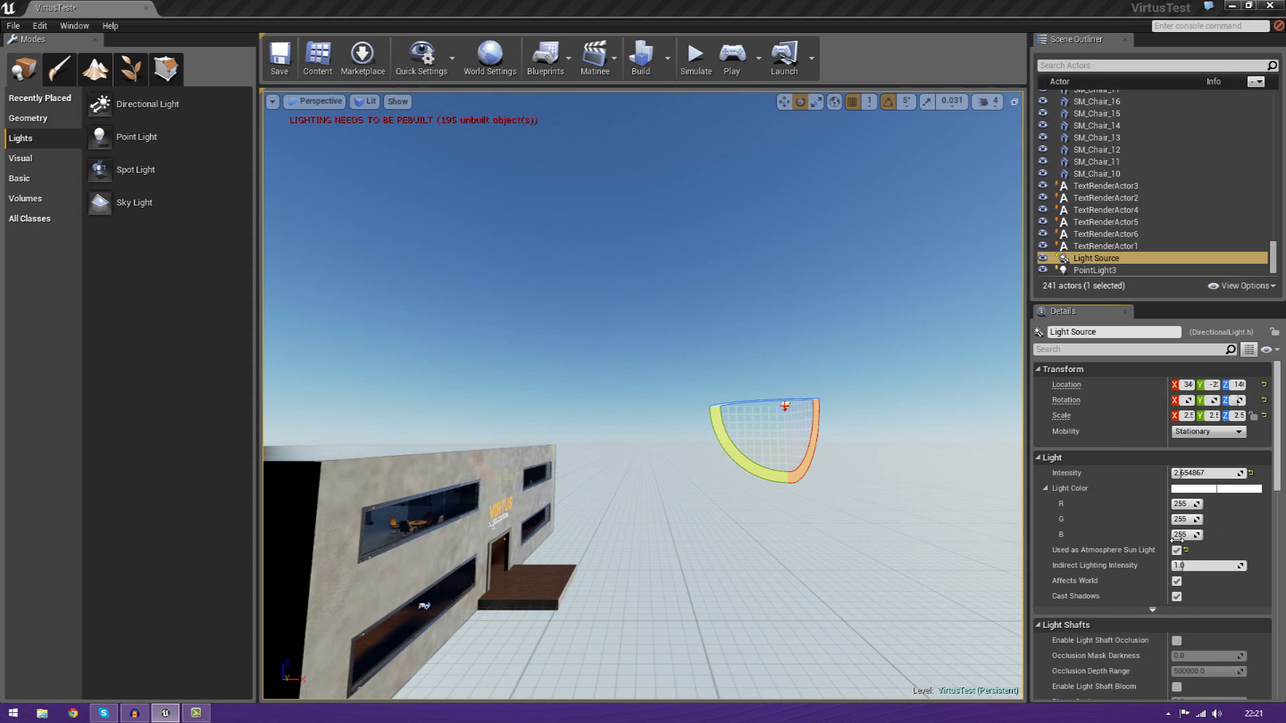
Switch the directional light's Used as Atmosphere Sun Light option off and back on.
left_click(1172, 552)
right_click_drag(871, 468, 807, 459)
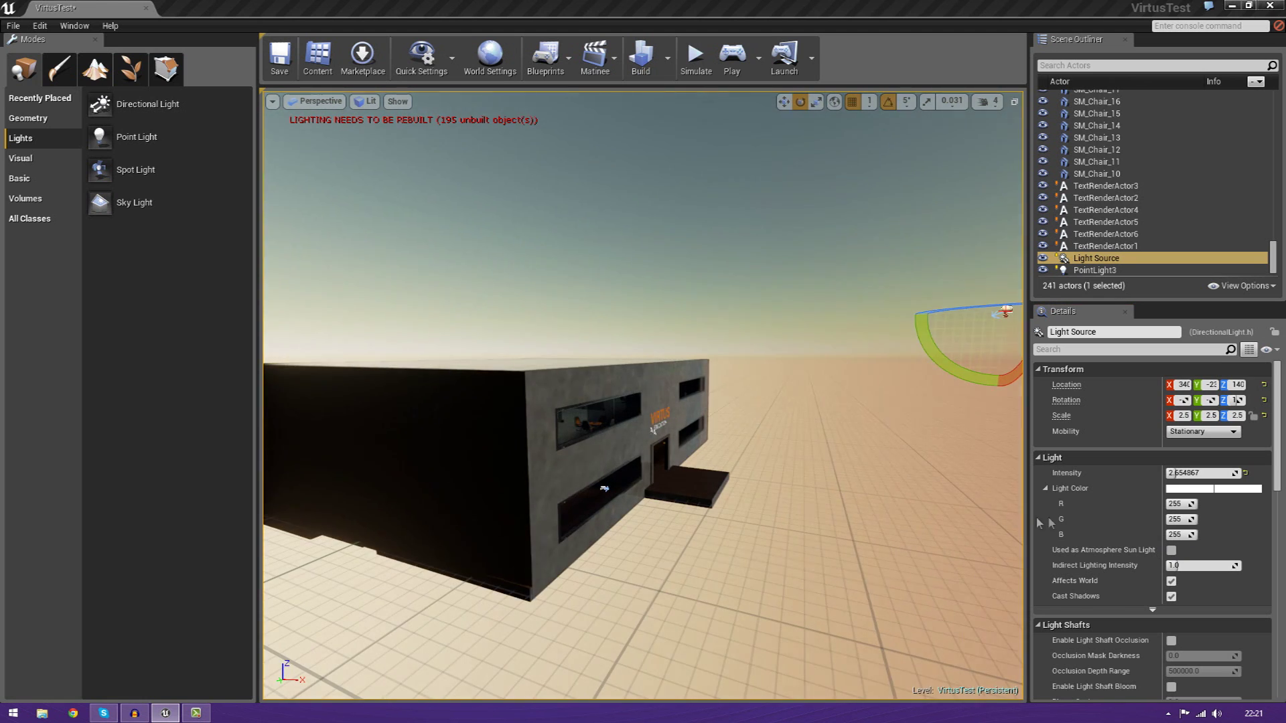
left_click(1172, 552)
Set the directional light's indirect lighting intensity to about 3.39 while viewing the building interior.
key("w")
right_click_drag(937, 469, 958, 418)
right_click_drag(730, 516, 831, 499)
right_click_drag(680, 548, 735, 534)
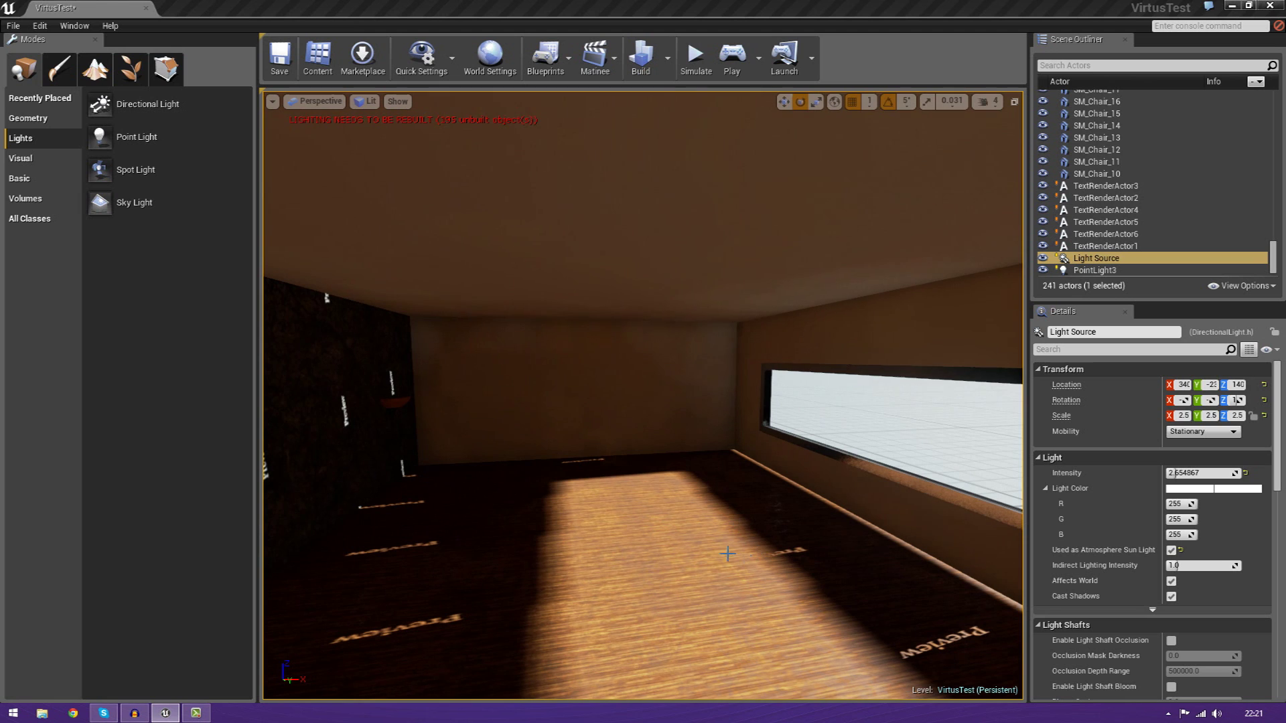
right_click_drag(711, 560, 573, 479)
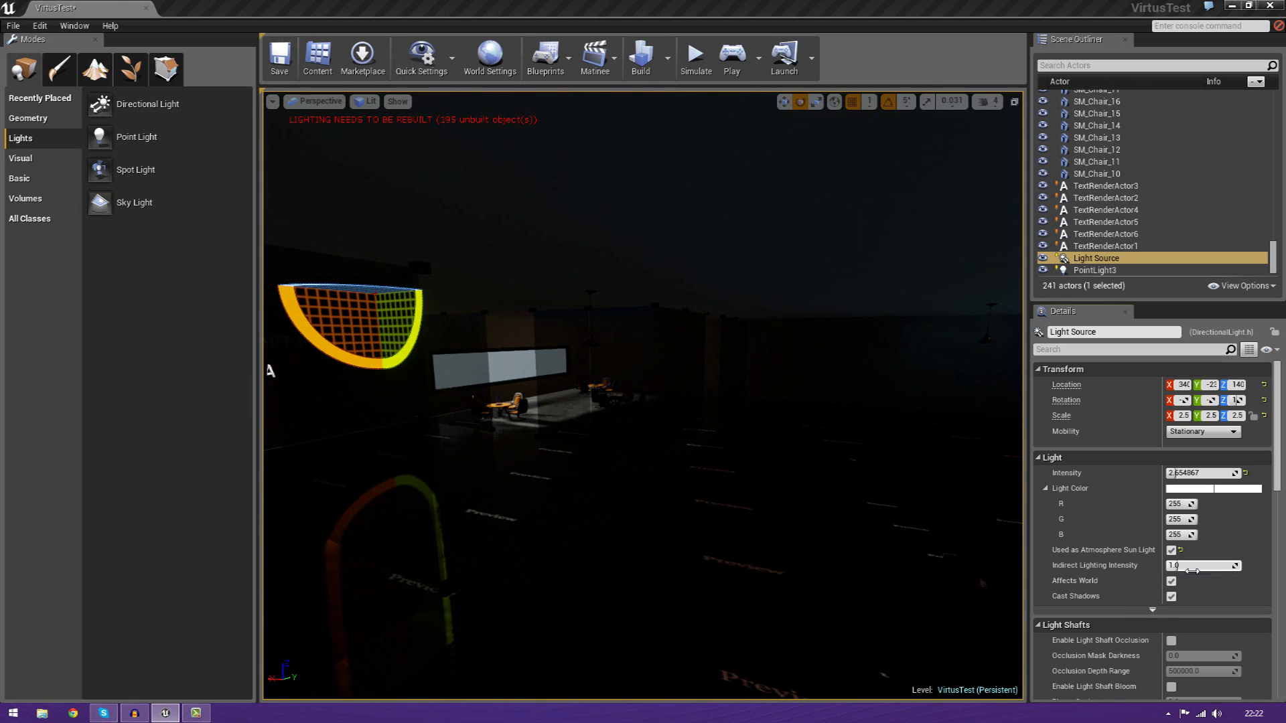
right_click_drag(573, 479, 526, 456)
right_click_drag(743, 485, 754, 490)
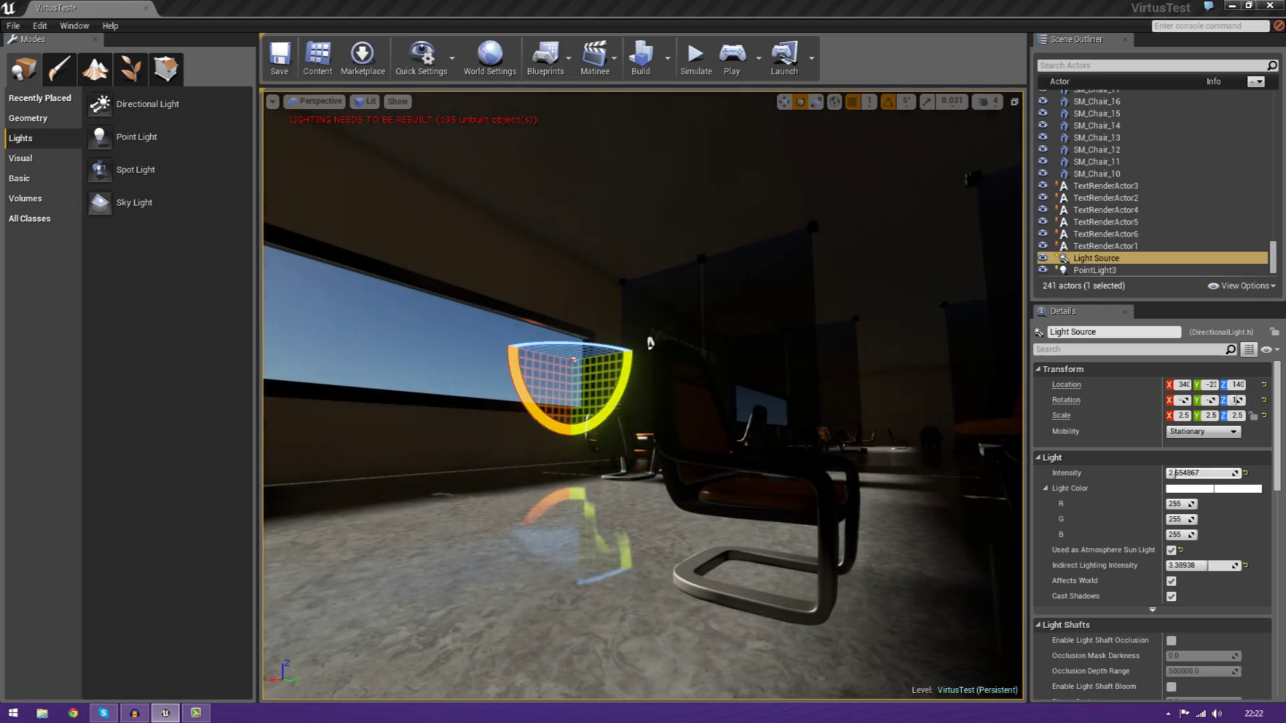
scroll(1276, 488, "down", 5)
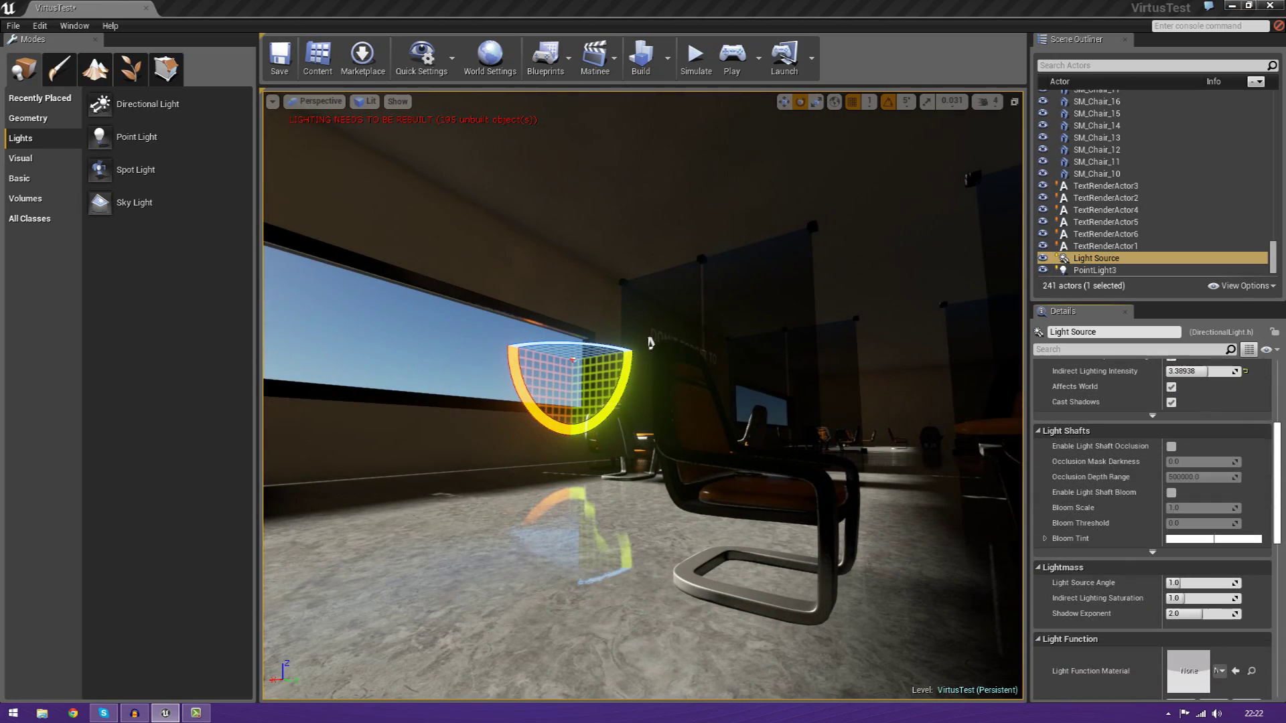
Place a spot light in the bowl of a wall lamp beside the entrance, aimed up at the ceiling.
right_click_drag(834, 454, 965, 460)
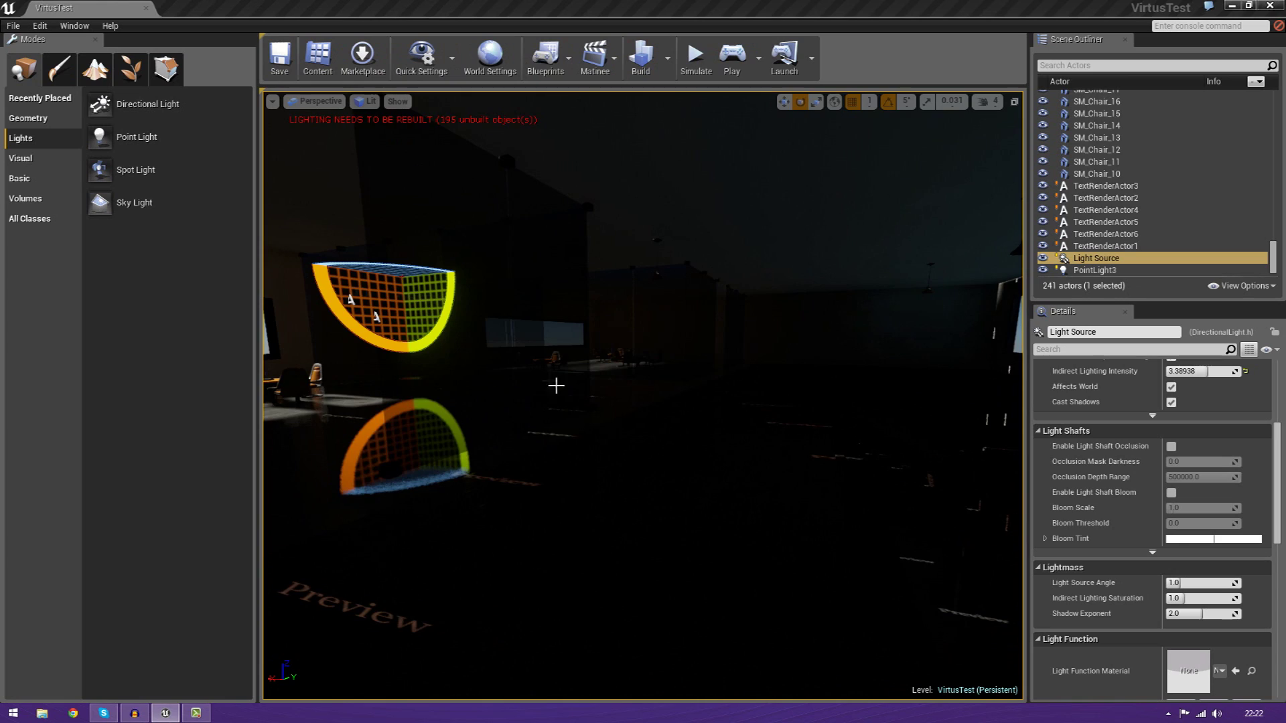
mouse_move(556, 385)
right_mouse_down()
mouse_move(570, 383)
mouse_move(429, 386)
mouse_move(623, 385)
mouse_move(561, 394)
right_mouse_up()
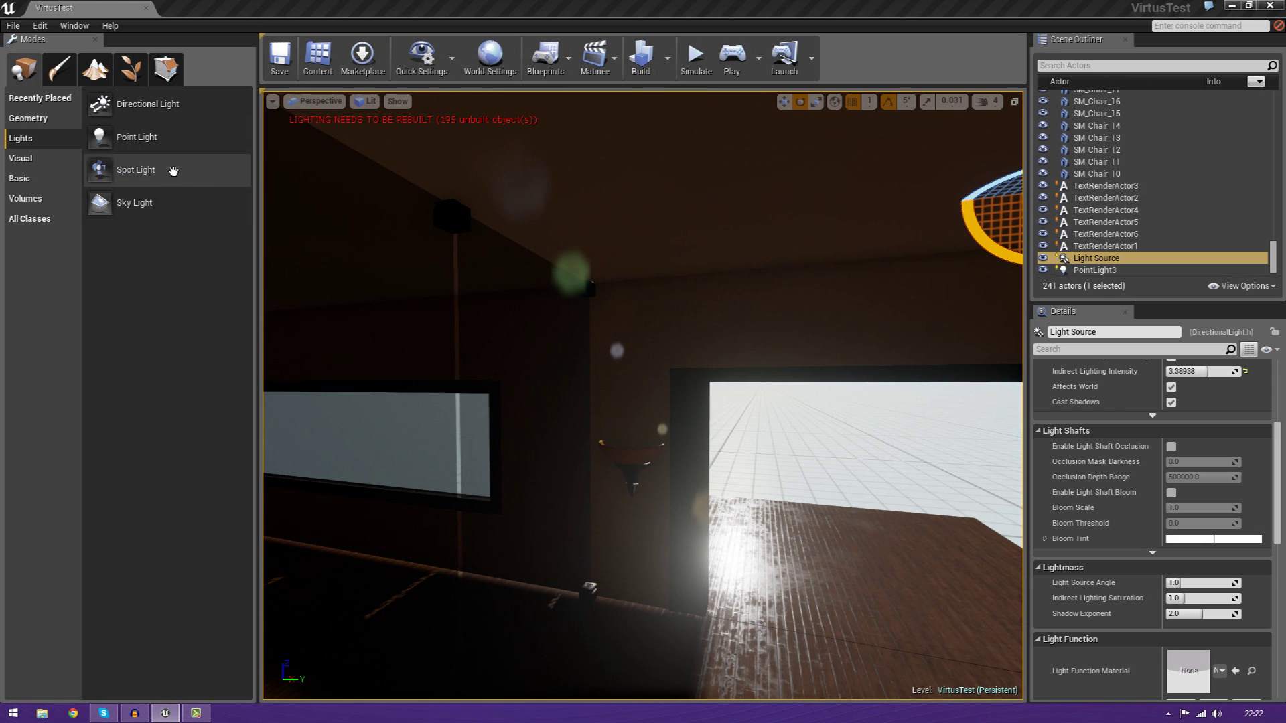
left_click_drag(177, 183, 671, 406)
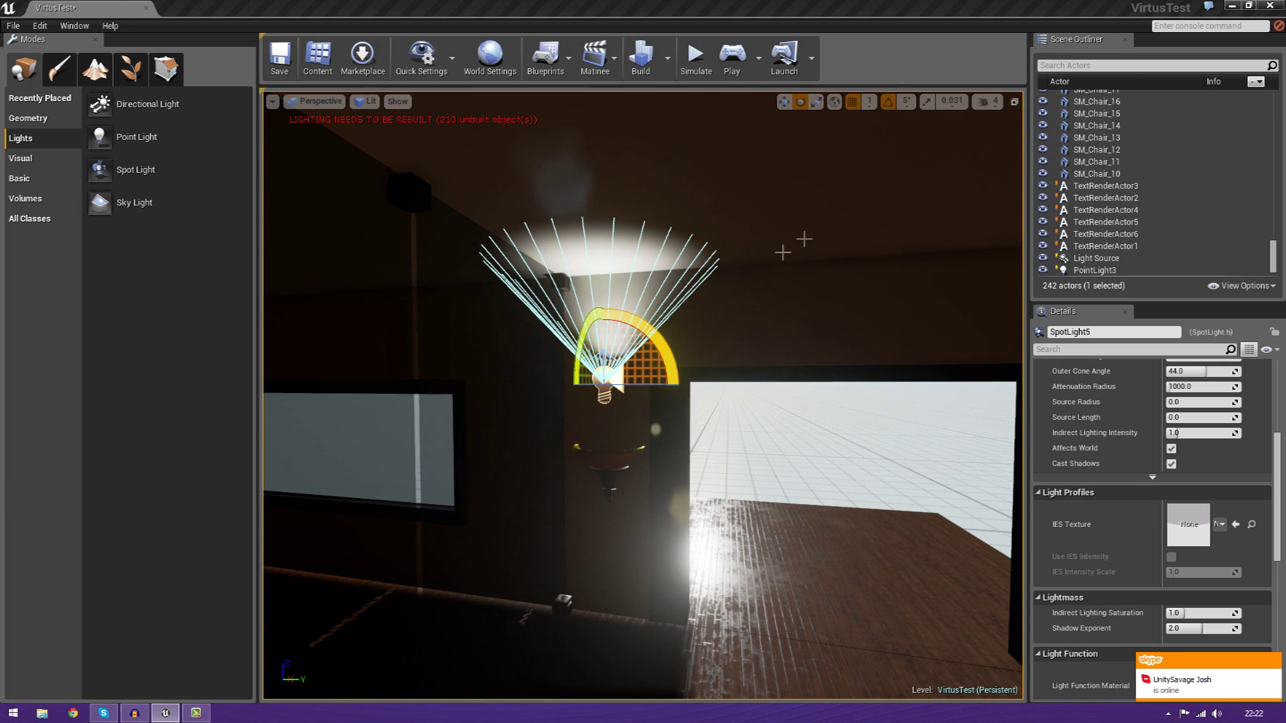
right_click_drag(596, 559, 581, 556)
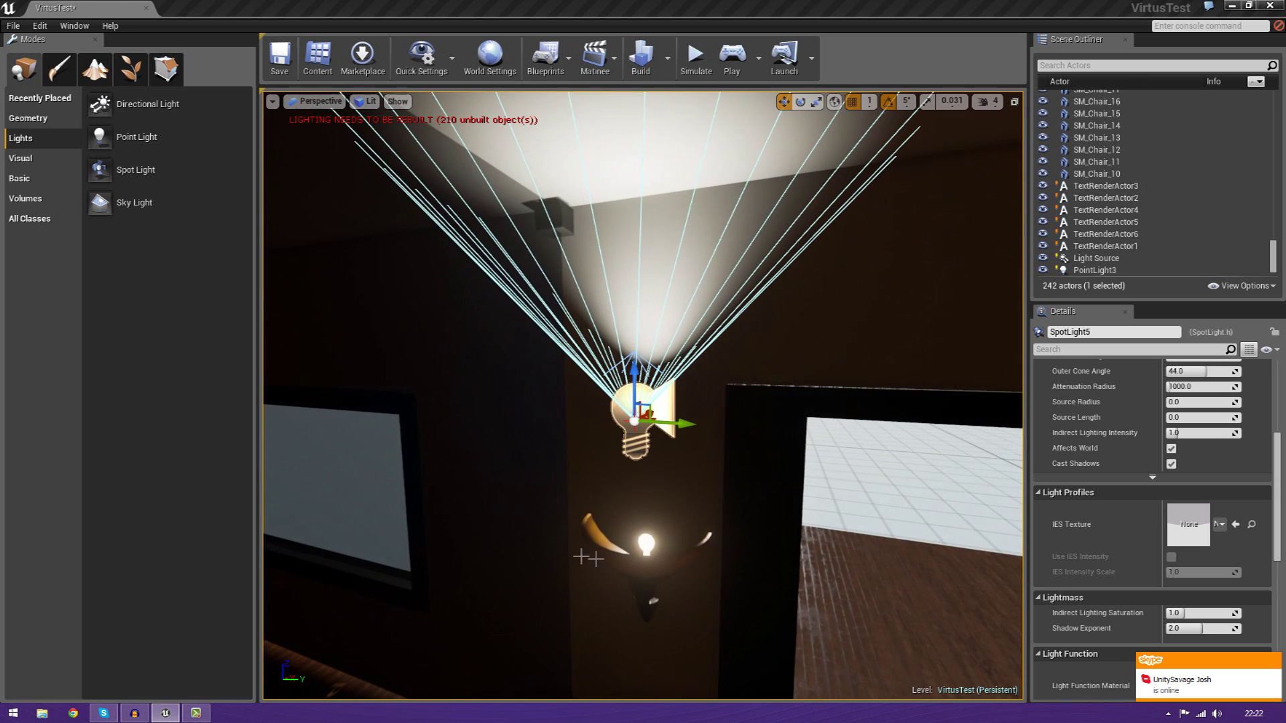
left_click_drag(635, 373, 668, 519)
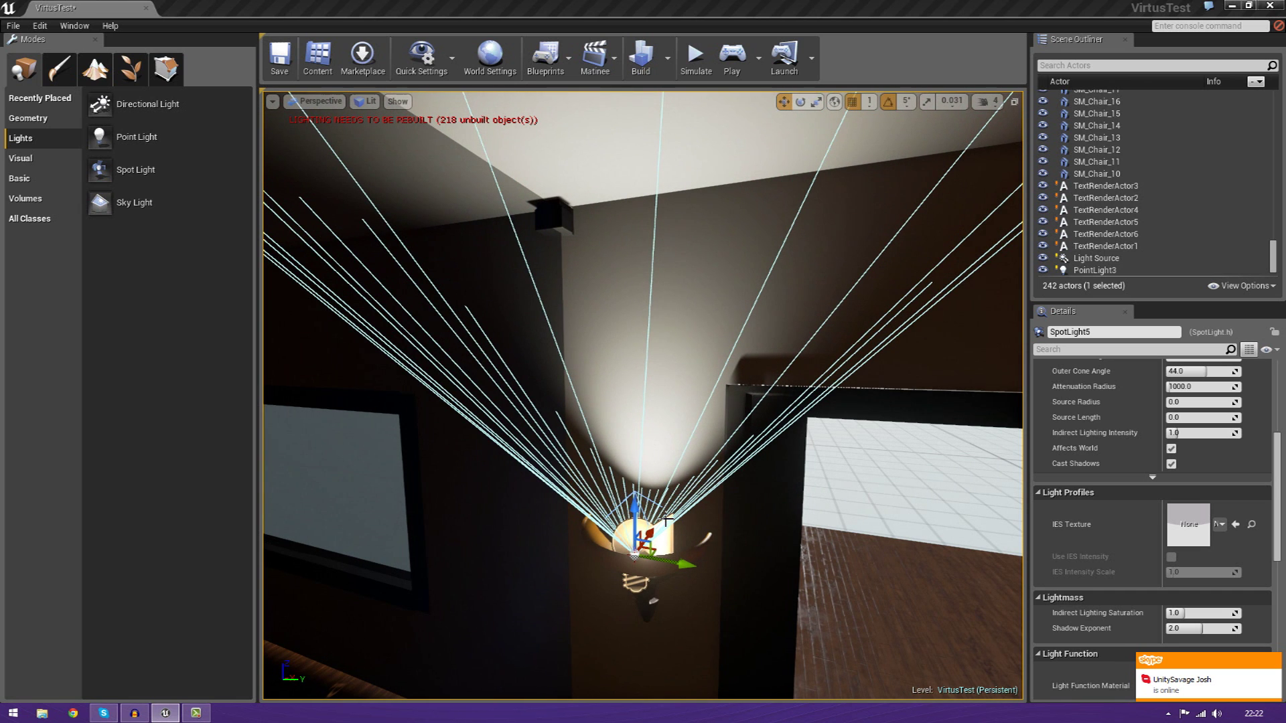
Duplicate the upward-facing spot light and move the copy into the wall lamp on the entrance's opposite side.
key("ctrl+w")
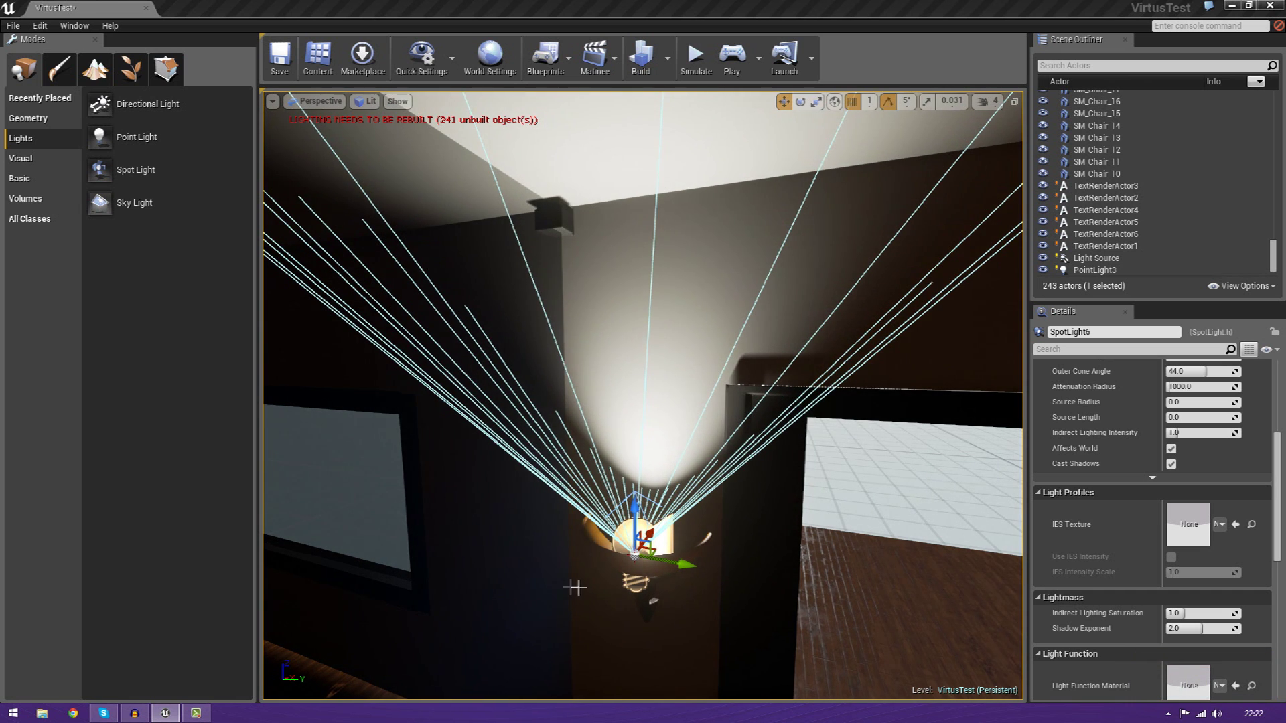
mouse_move(683, 564)
left_mouse_down("shift")
mouse_move(850, 590)
mouse_move(706, 568)
left_mouse_up("shift")
mouse_move(729, 513)
right_mouse_down()
mouse_move(623, 477)
mouse_move(784, 501)
mouse_move(842, 488)
right_mouse_up()
left_click(728, 514)
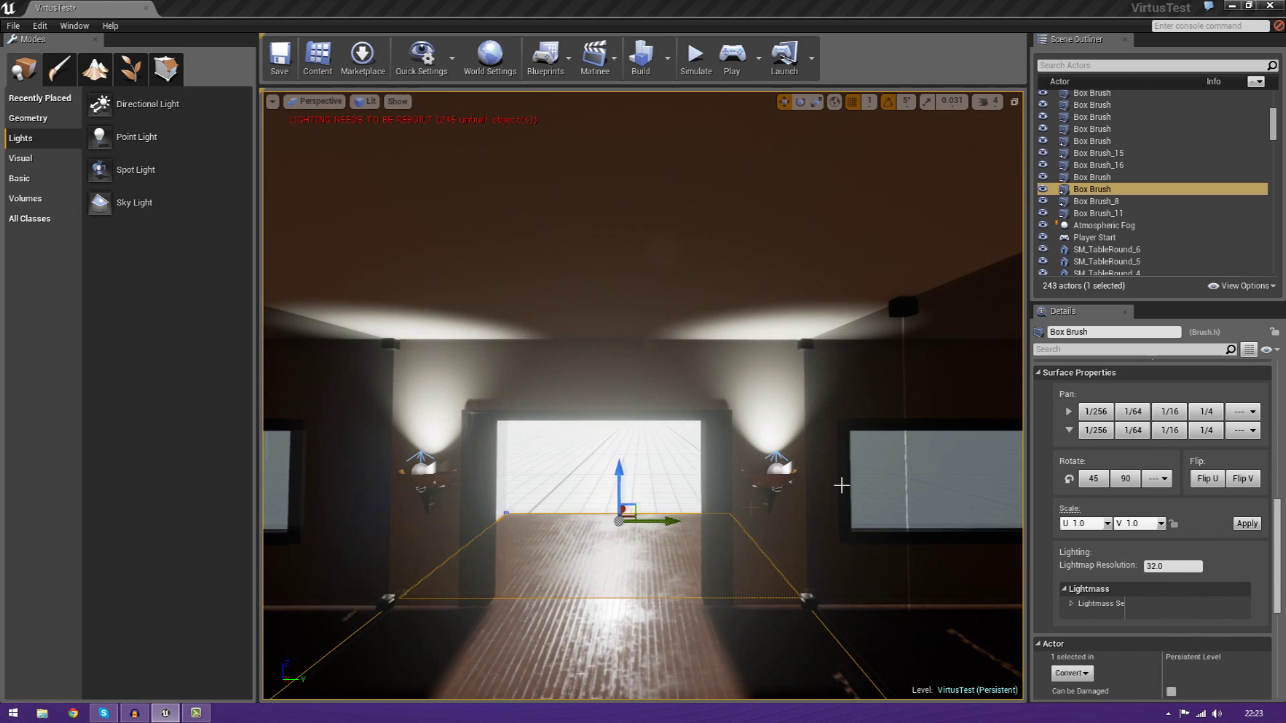
Set the color of the original wall lamp's spot light, SpotLight5, to a warm orange of R 255, G 169, B 117.
left_click(780, 469)
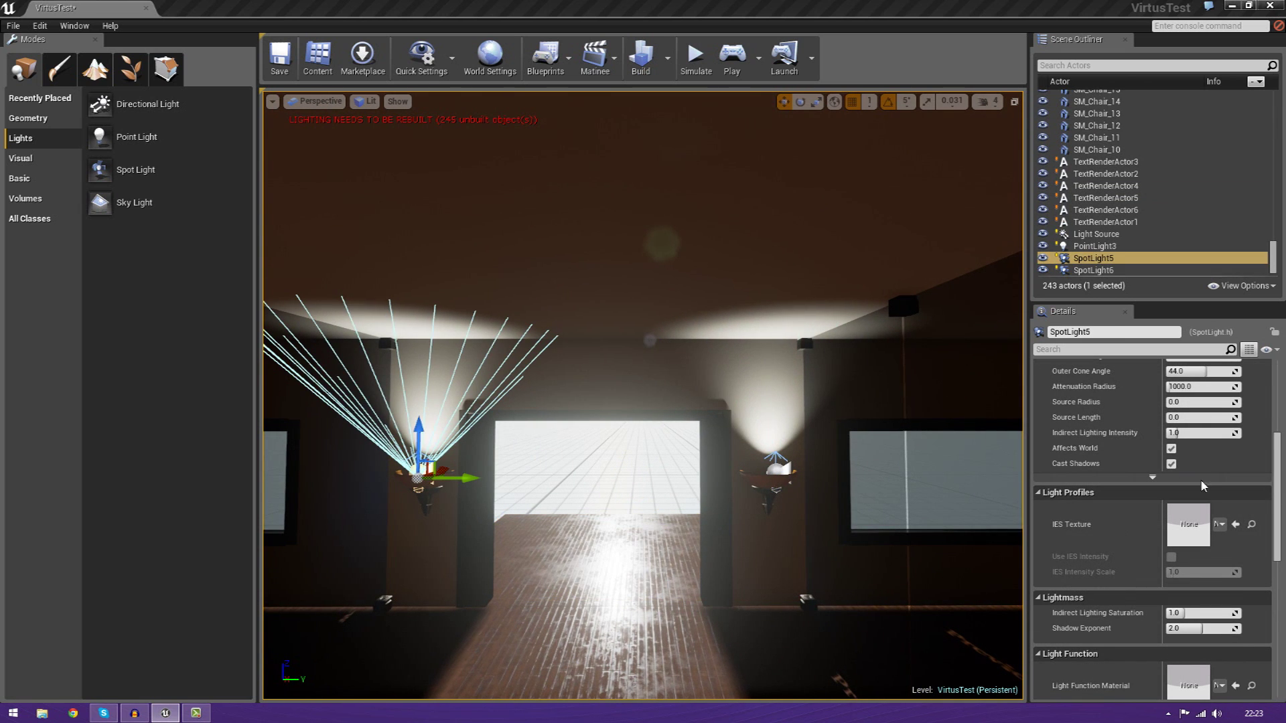
scroll(1251, 473, "up", 5)
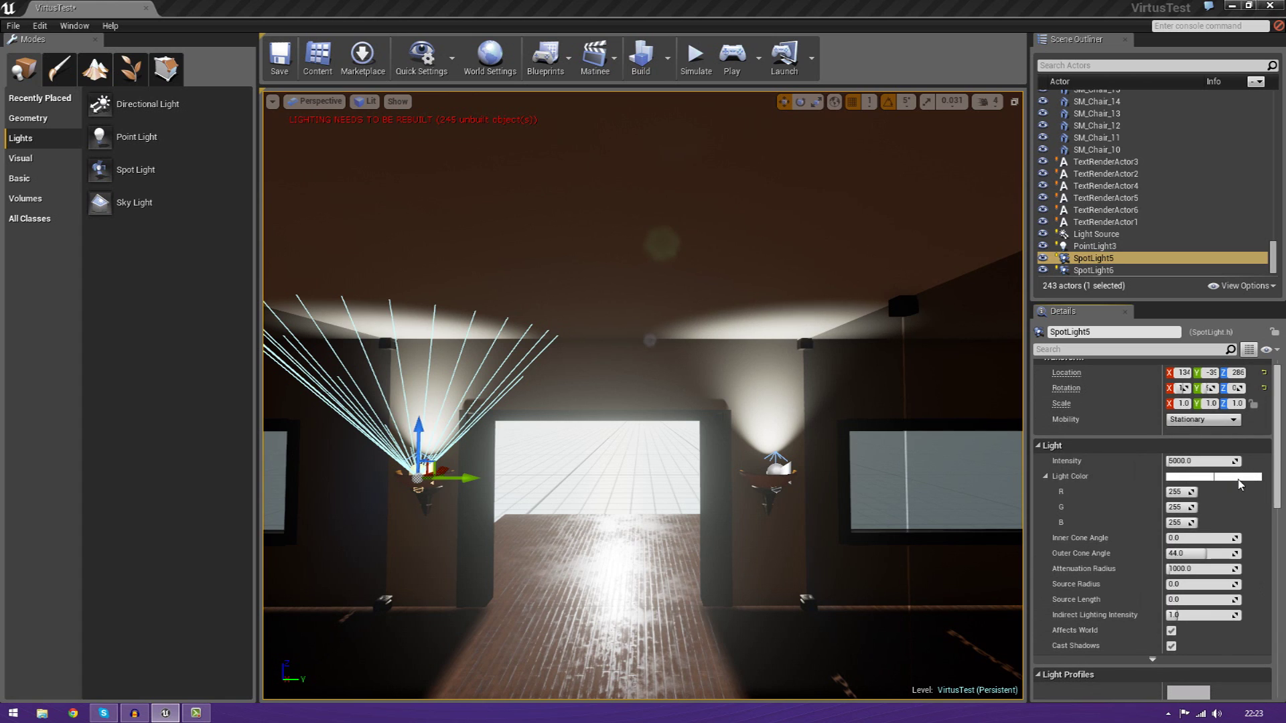
left_click(1238, 478)
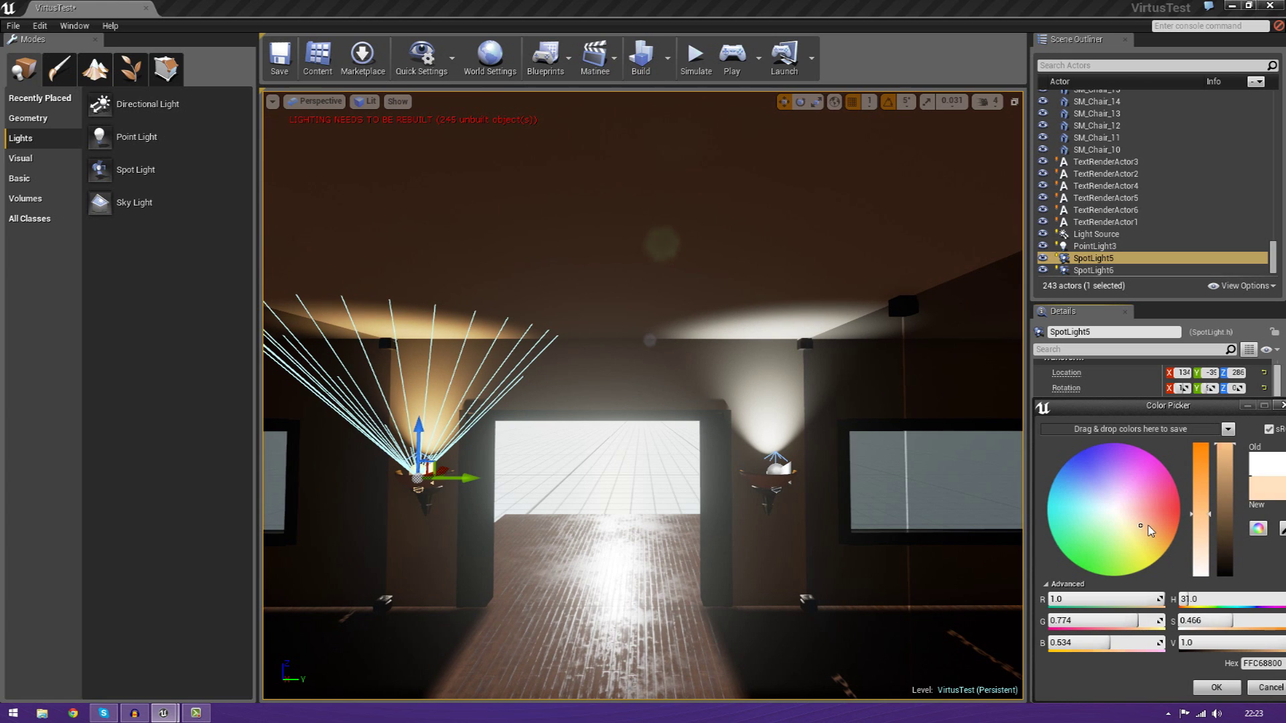
left_click(1216, 688)
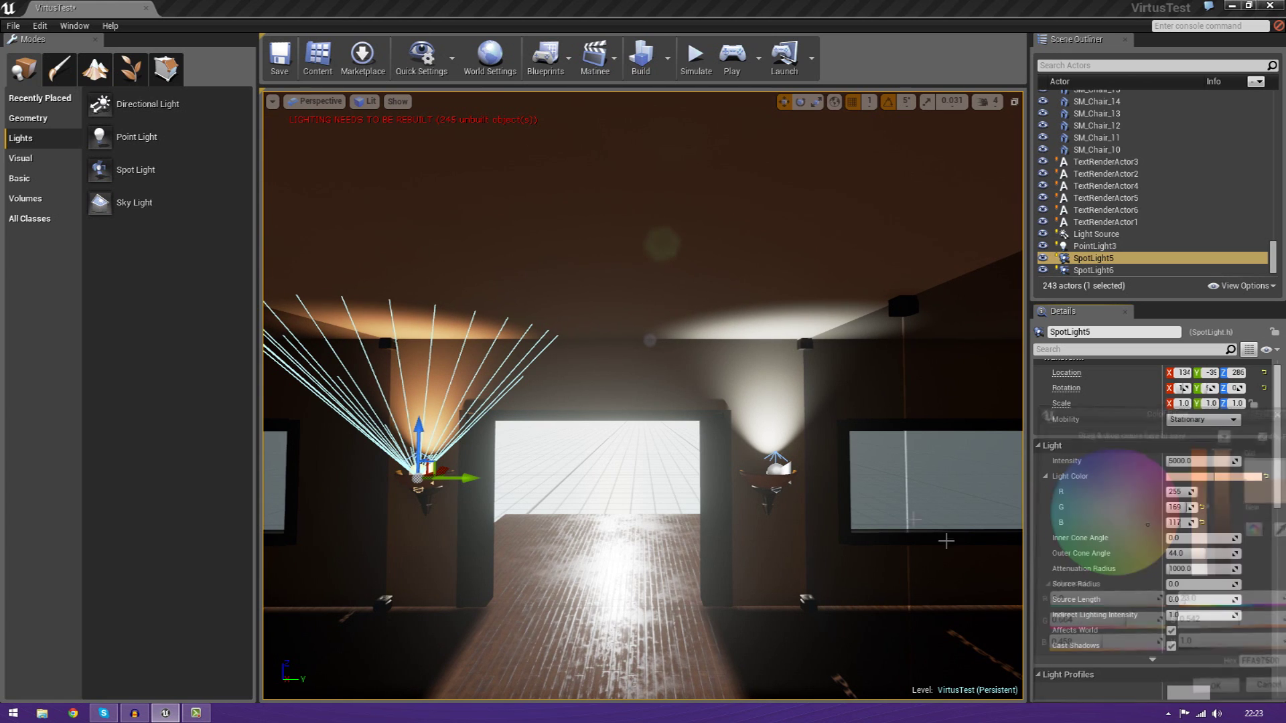
Set the duplicated spot light's color to a matching warm orange of R 255, G 181, B 125.
left_click(777, 469)
left_click(1205, 478)
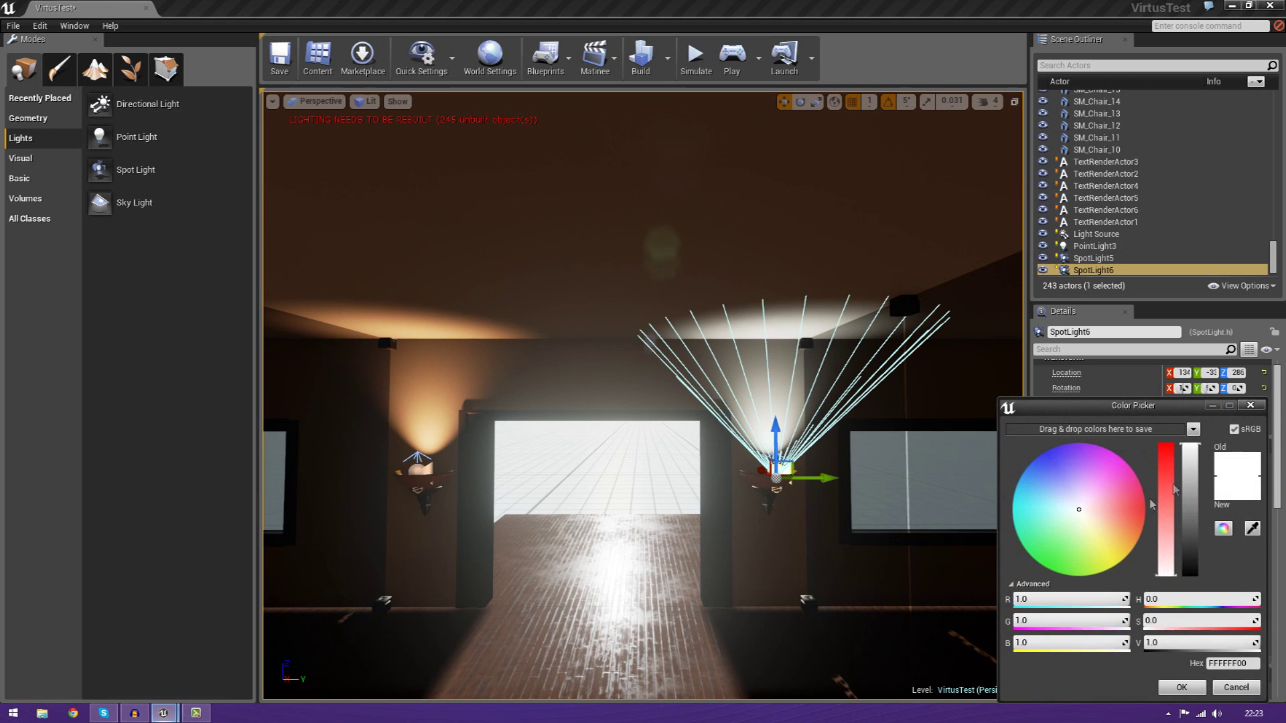
left_click(1099, 521)
left_click_drag(1099, 521, 1111, 526)
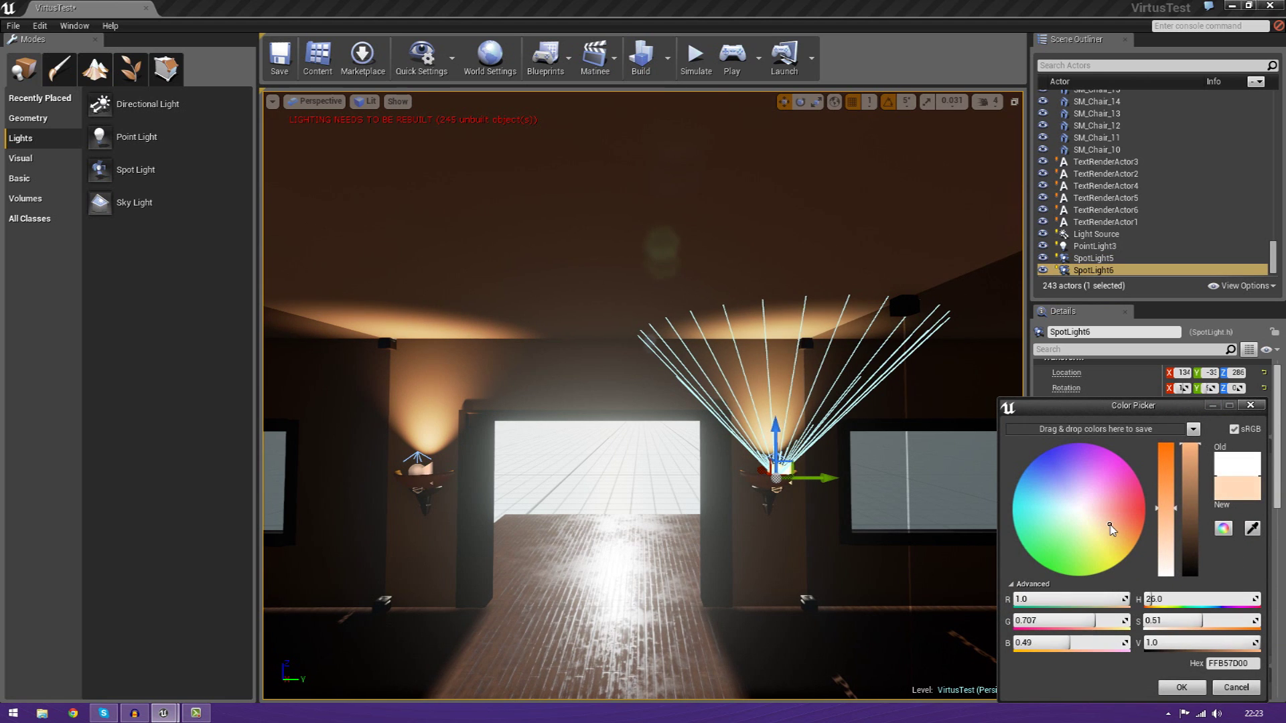
left_click(1183, 689)
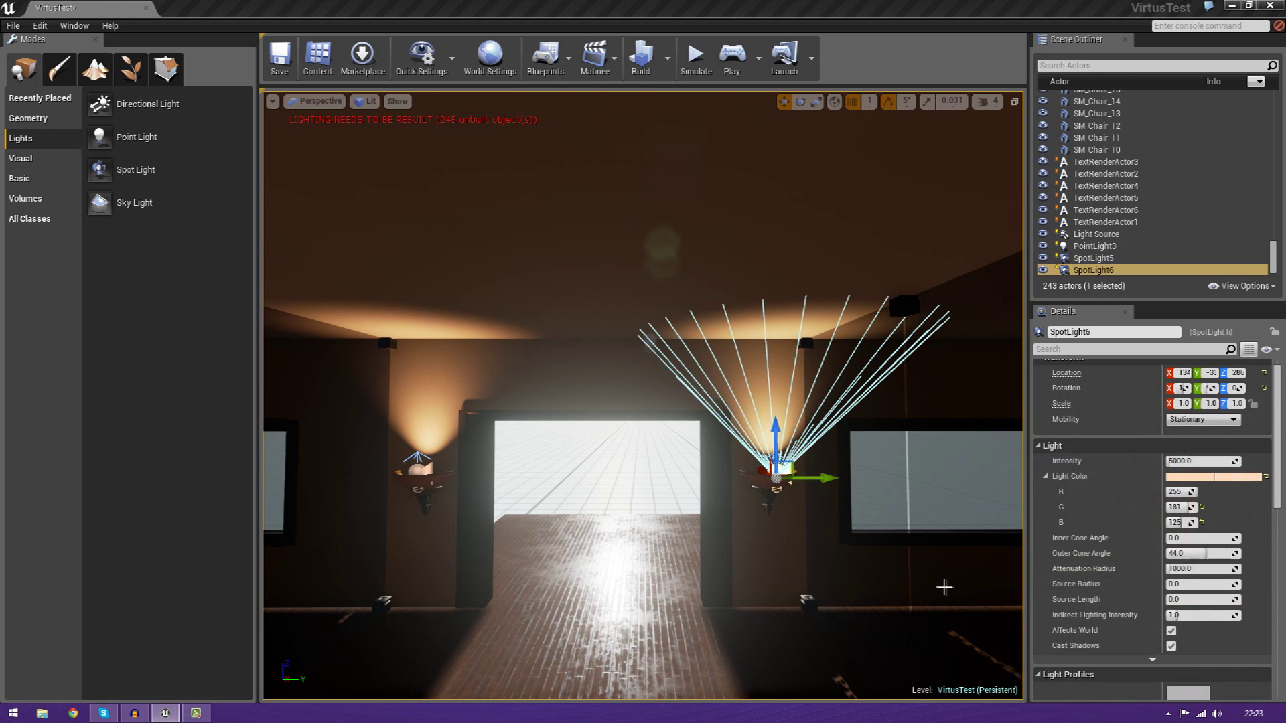
right_click_drag(836, 438, 643, 439)
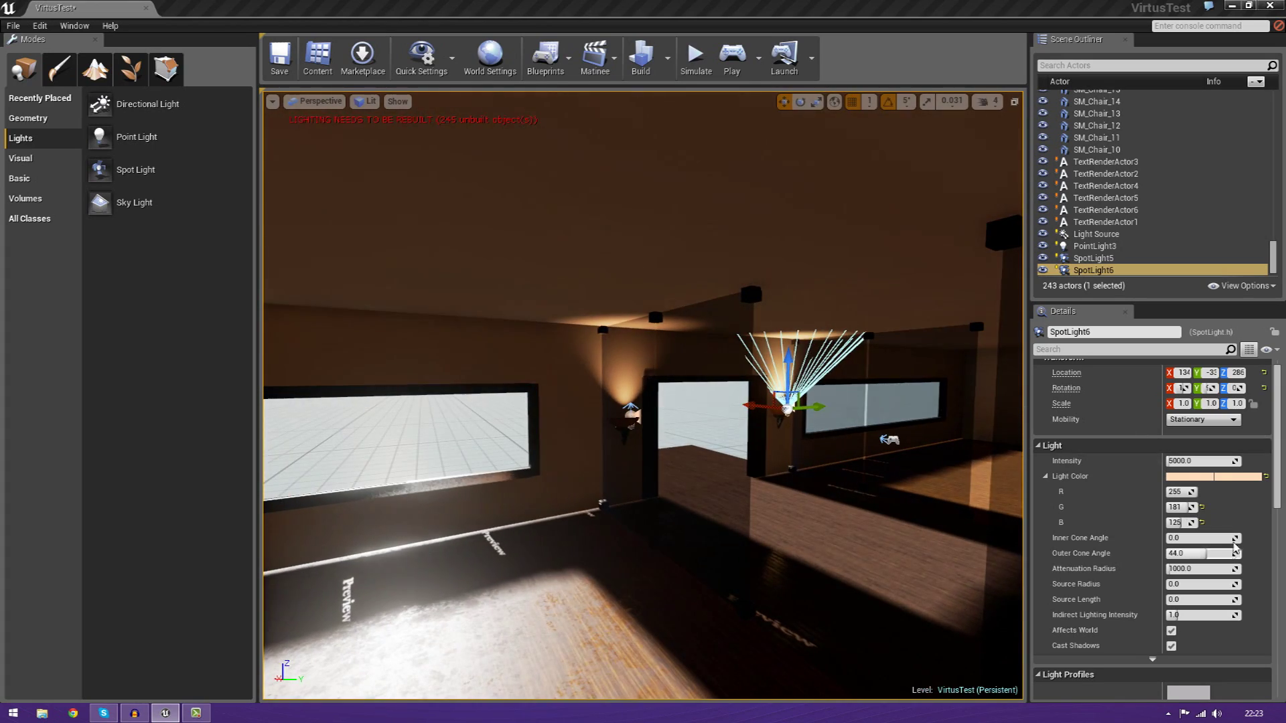
Look through the duplicated spot light's remaining settings and view the light it casts above the wall lamp up close.
left_click_drag(1278, 453, 1268, 584)
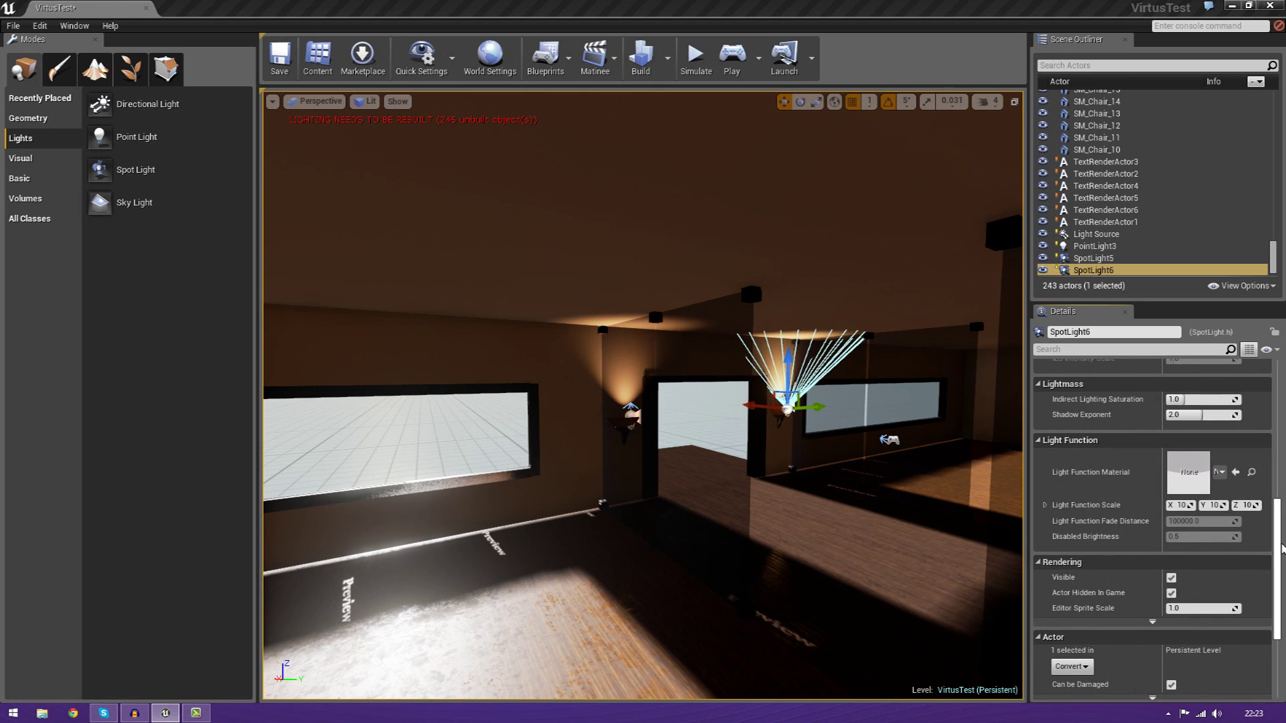
left_click_drag(1282, 550, 1278, 410)
right_click_drag(891, 429, 938, 399)
key("w")
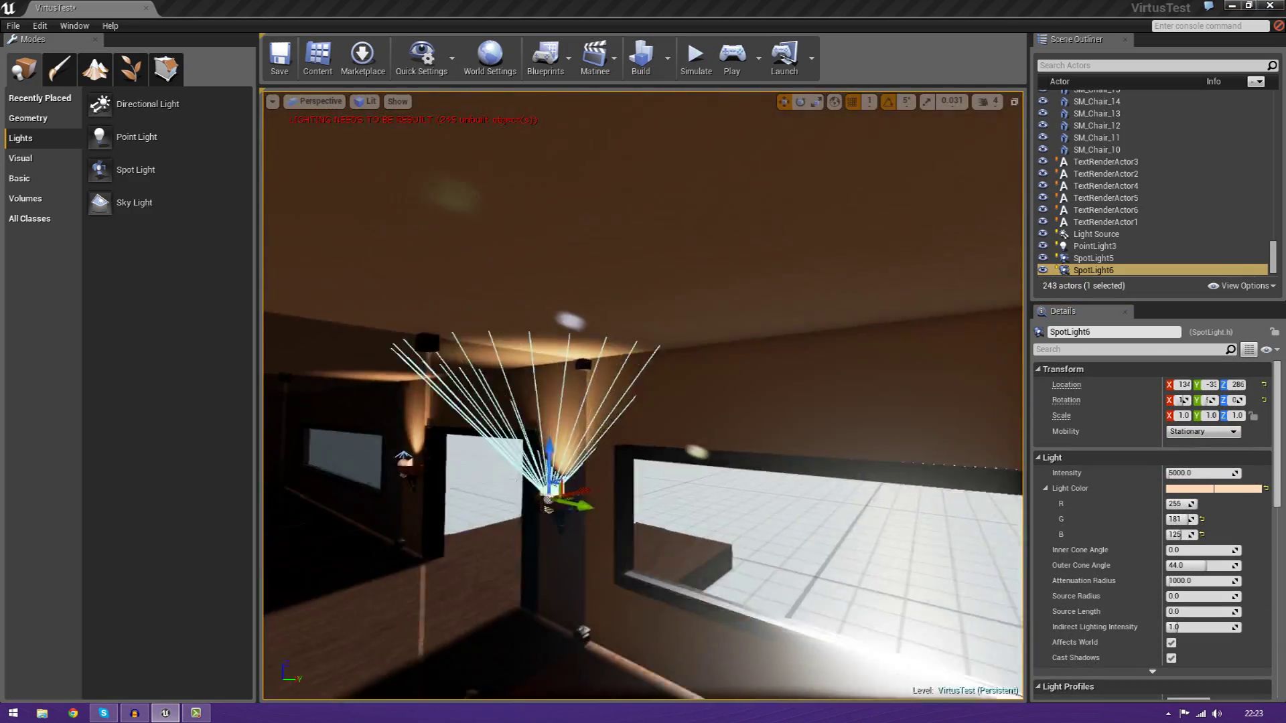
right_click_drag(838, 446, 744, 445)
right_click(664, 574)
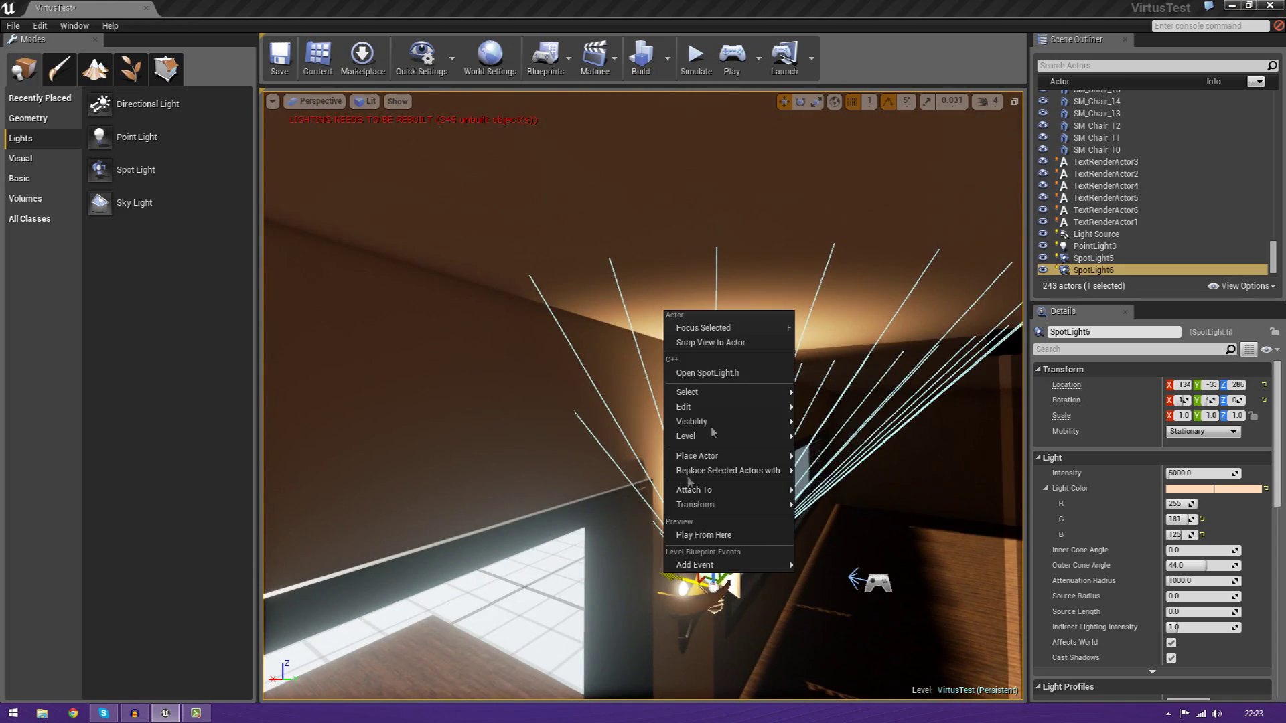
right_click_drag(645, 573, 680, 591)
right_click(574, 546)
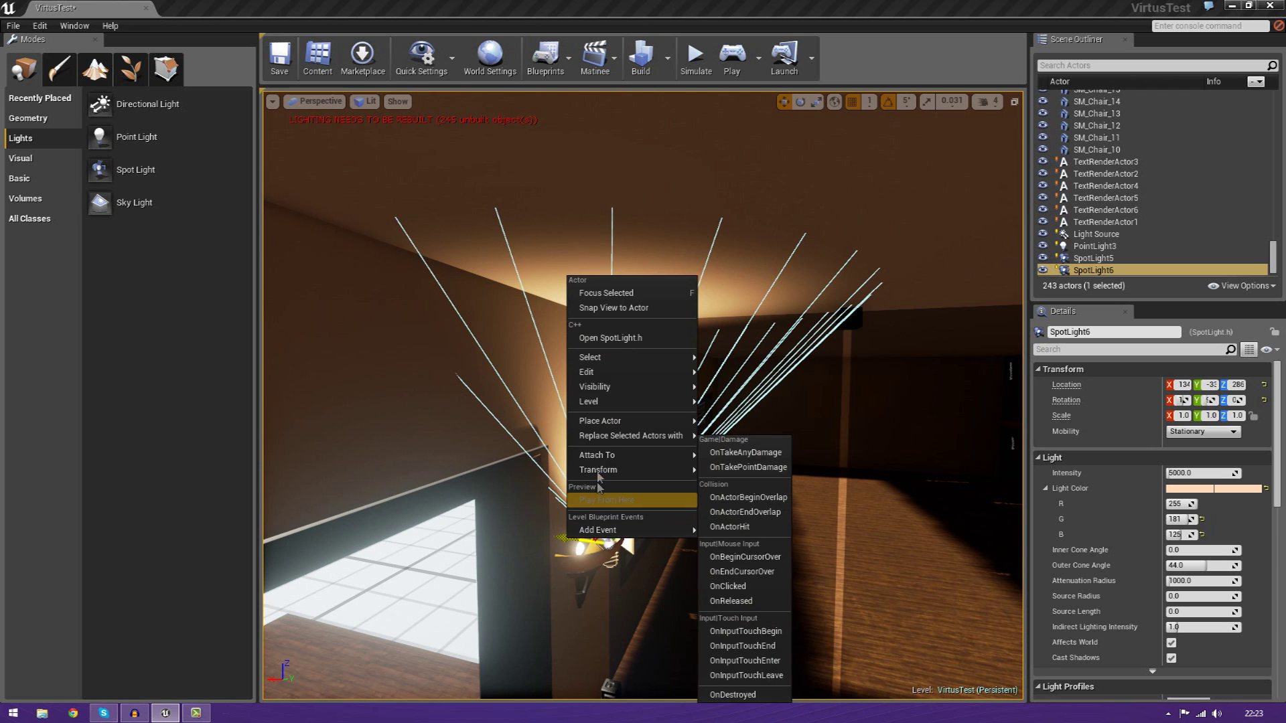
key("Escape")
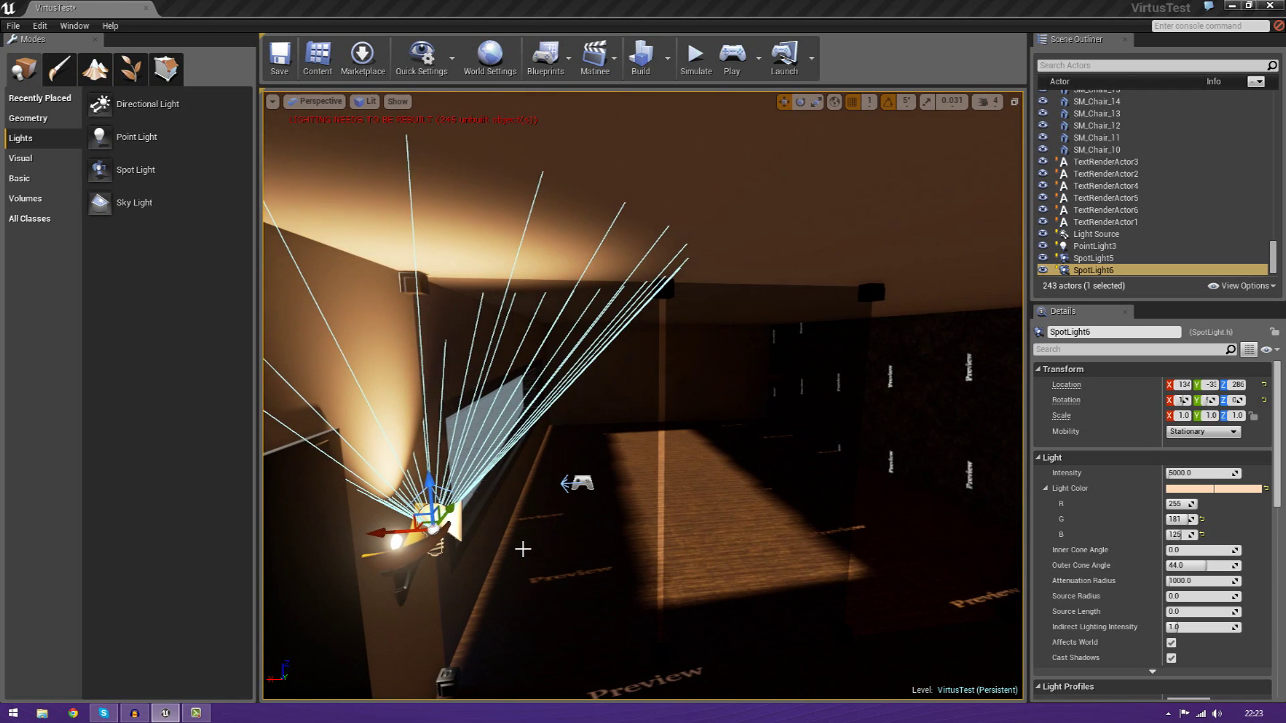
Delete the duplicated spot light to see the wall lamp without it, and undo the deletion.
key("Delete")
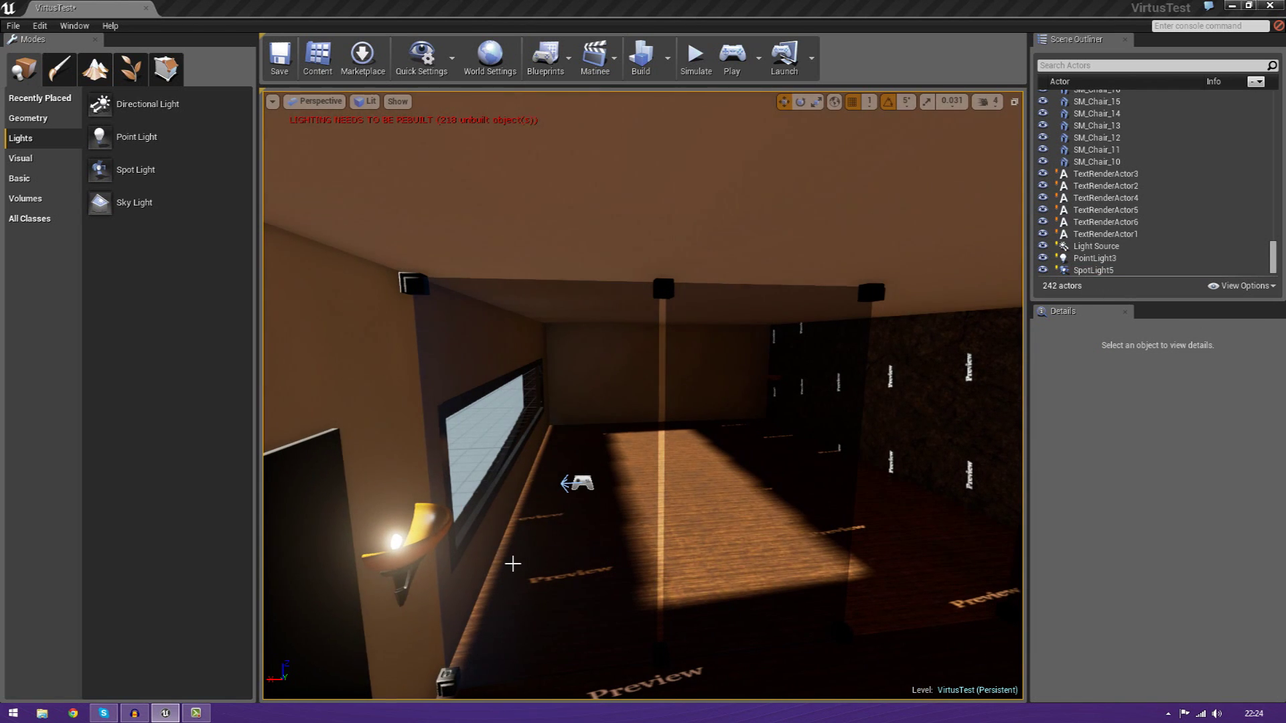
key("ctrl+z")
Duplicate the wall lamp's spot light and move the copy across the room to the corner beside the stone wall.
key("ctrl+w")
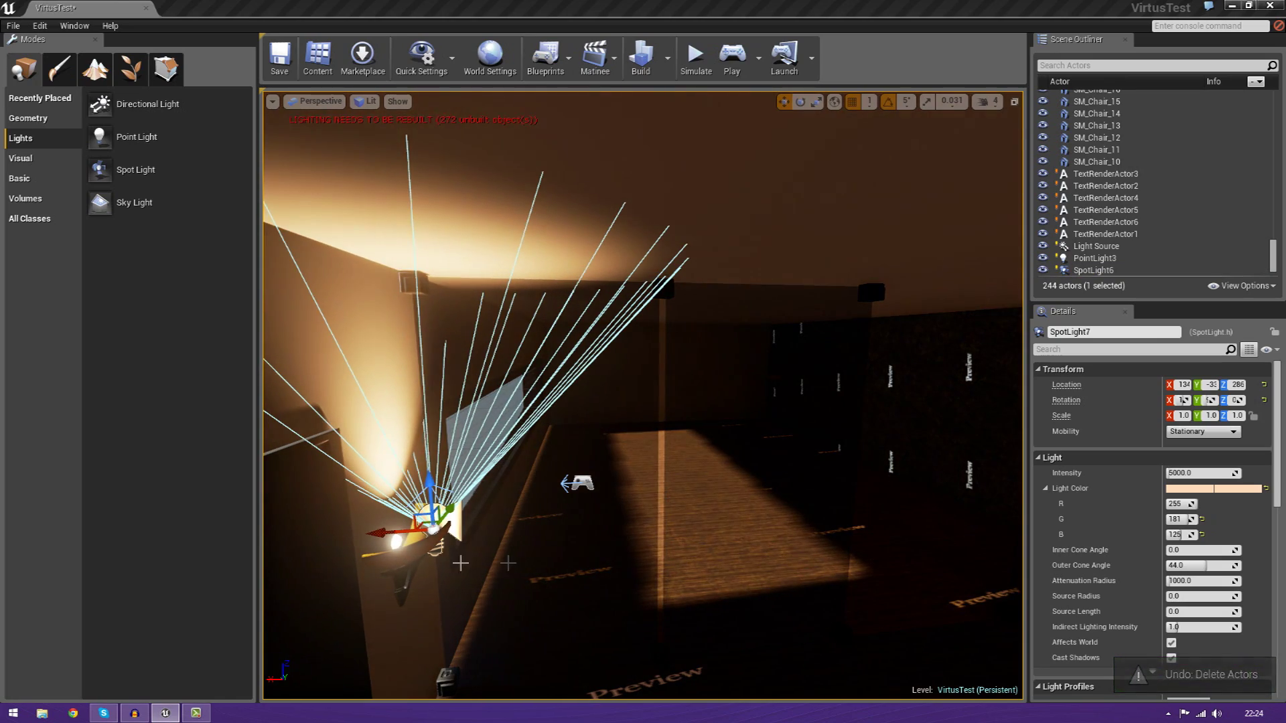
left_click_drag(381, 539, 804, 532)
right_click_drag(804, 531, 830, 525)
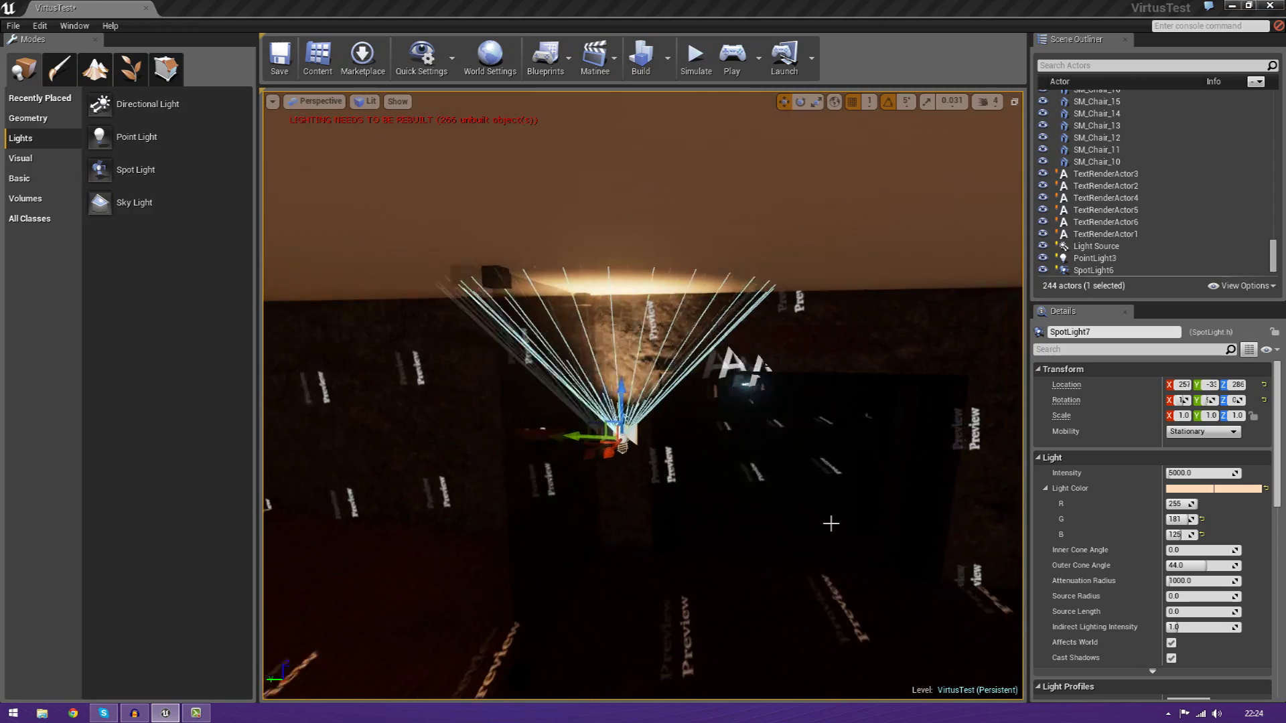
left_click_drag(614, 443, 481, 438, "shift")
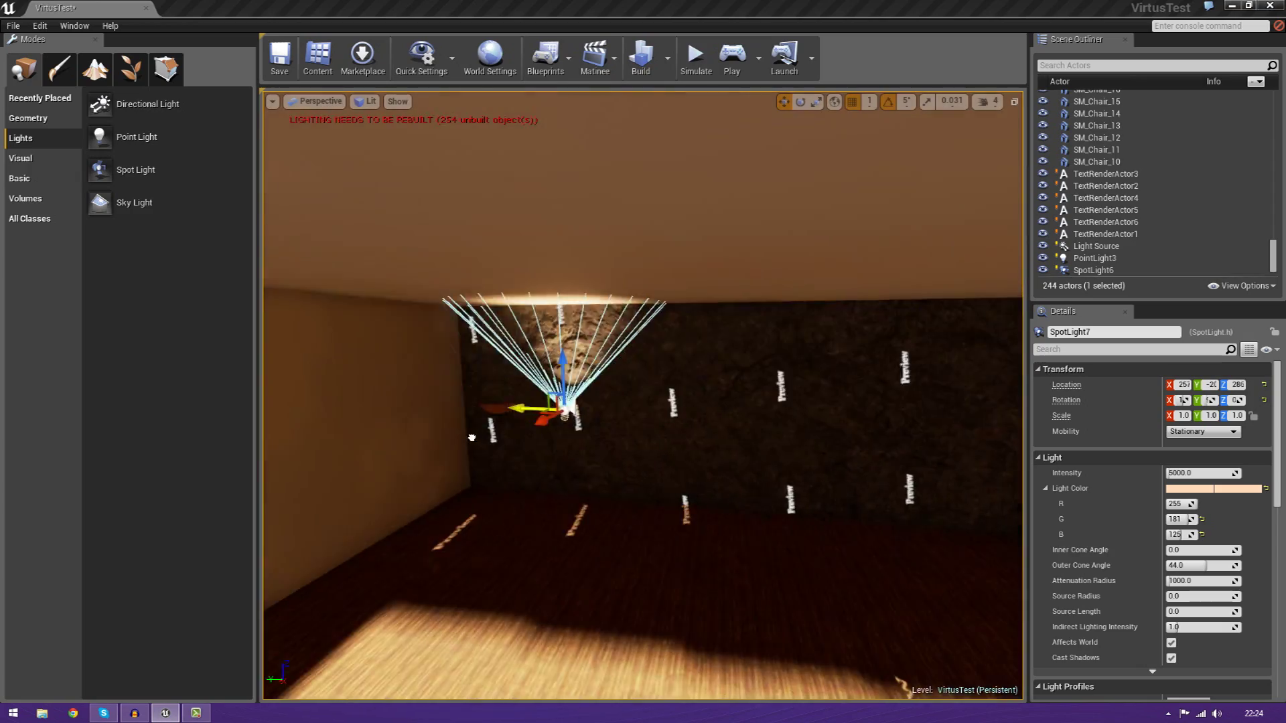
left_click_drag(471, 437, 473, 411, "shift")
Nudge the copied spot light along the stone wall near the corner and place three more copies spaced along that wall.
scroll(471, 438, "up", 3)
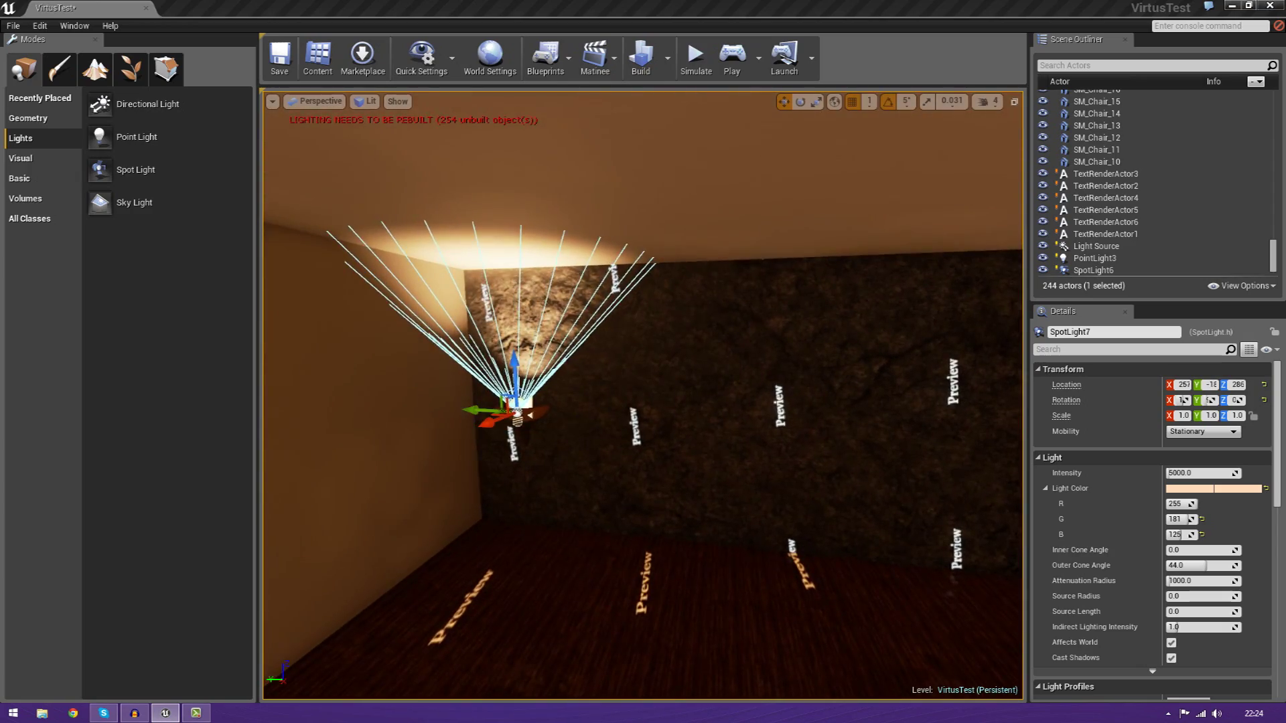
key("w")
right_click_drag(473, 410, 405, 434)
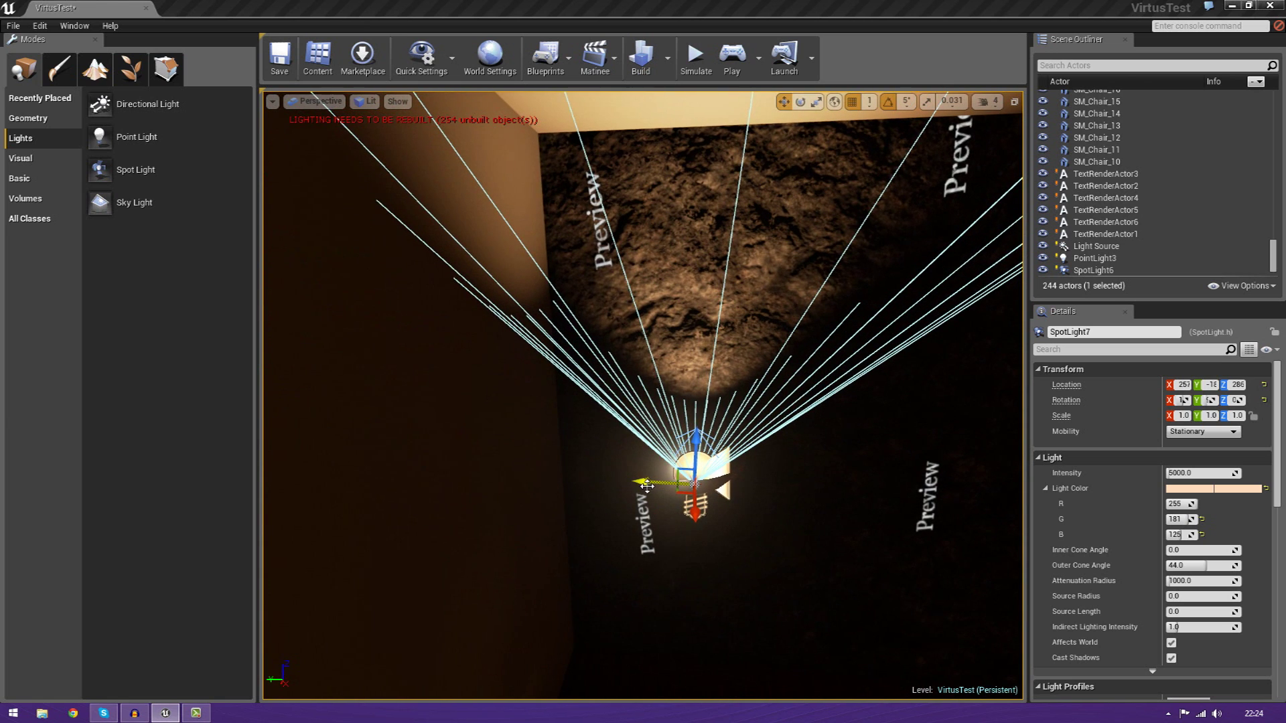
left_click_drag(646, 486, 628, 481)
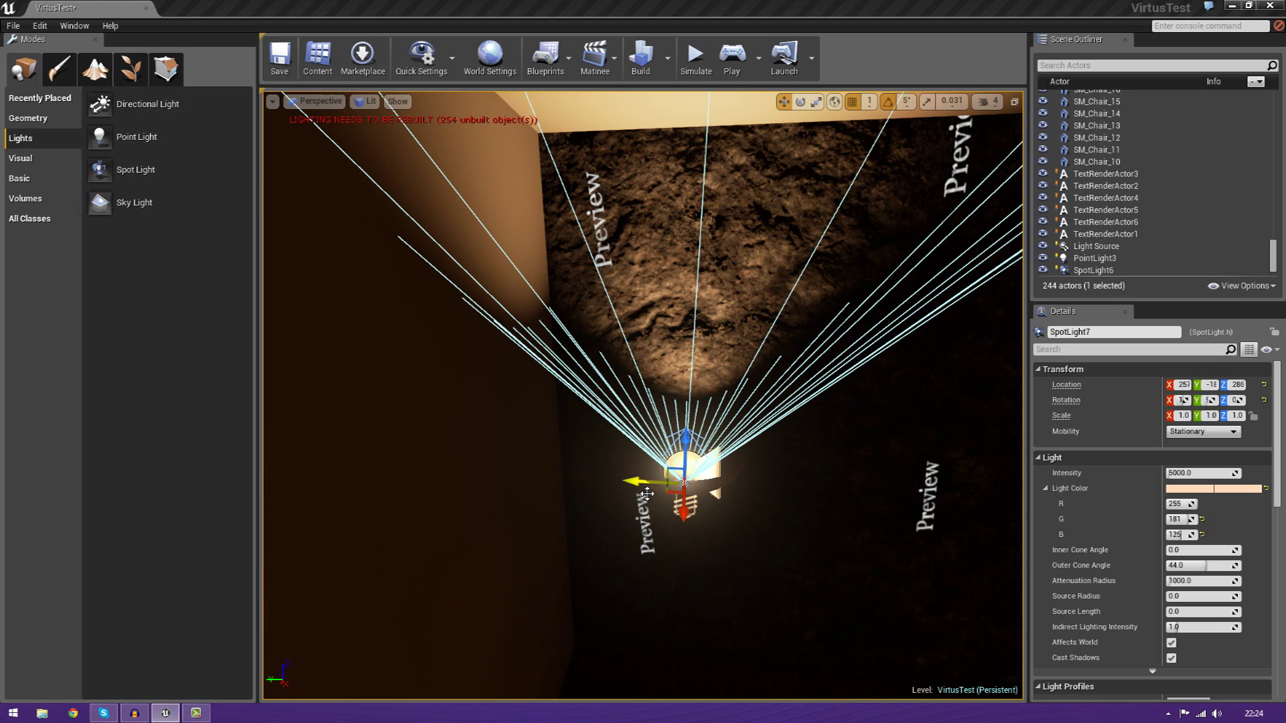
left_click_drag(636, 489, 669, 485, "alt+shift")
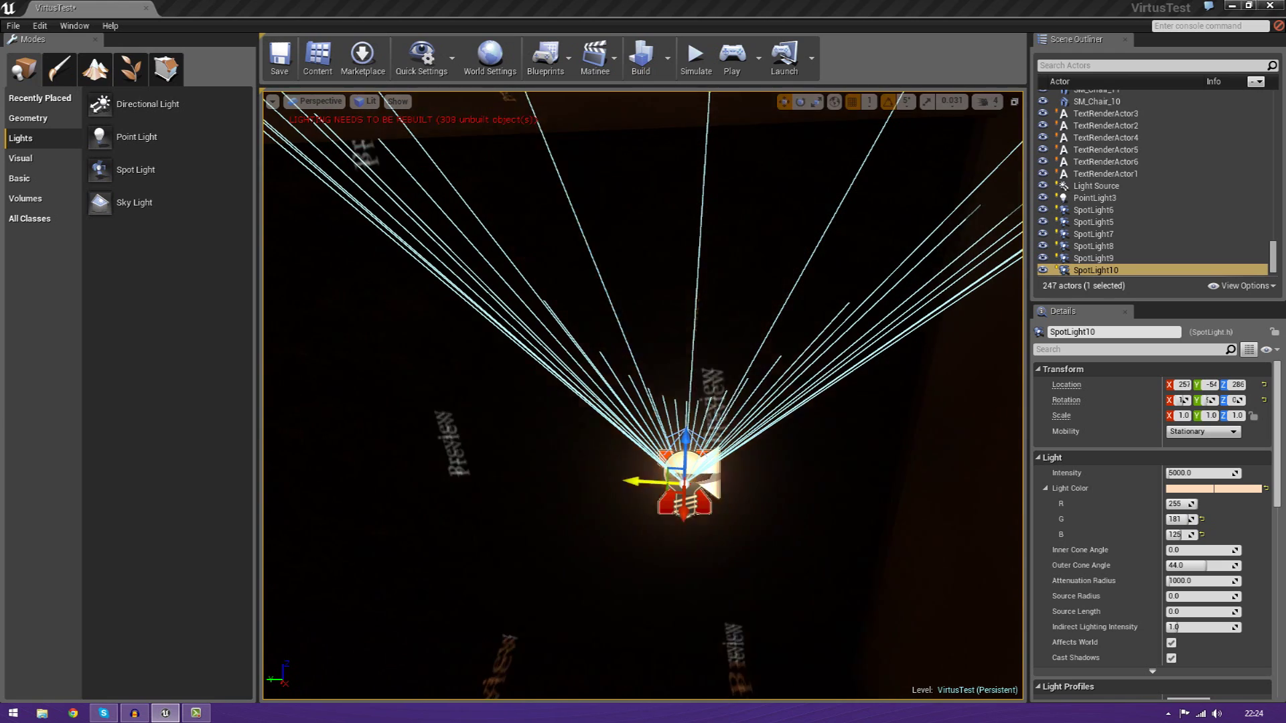
Select the spot lights along the stone wall together and raise them slightly.
right_click_drag(913, 494, 764, 494)
left_click(839, 448, "ctrl")
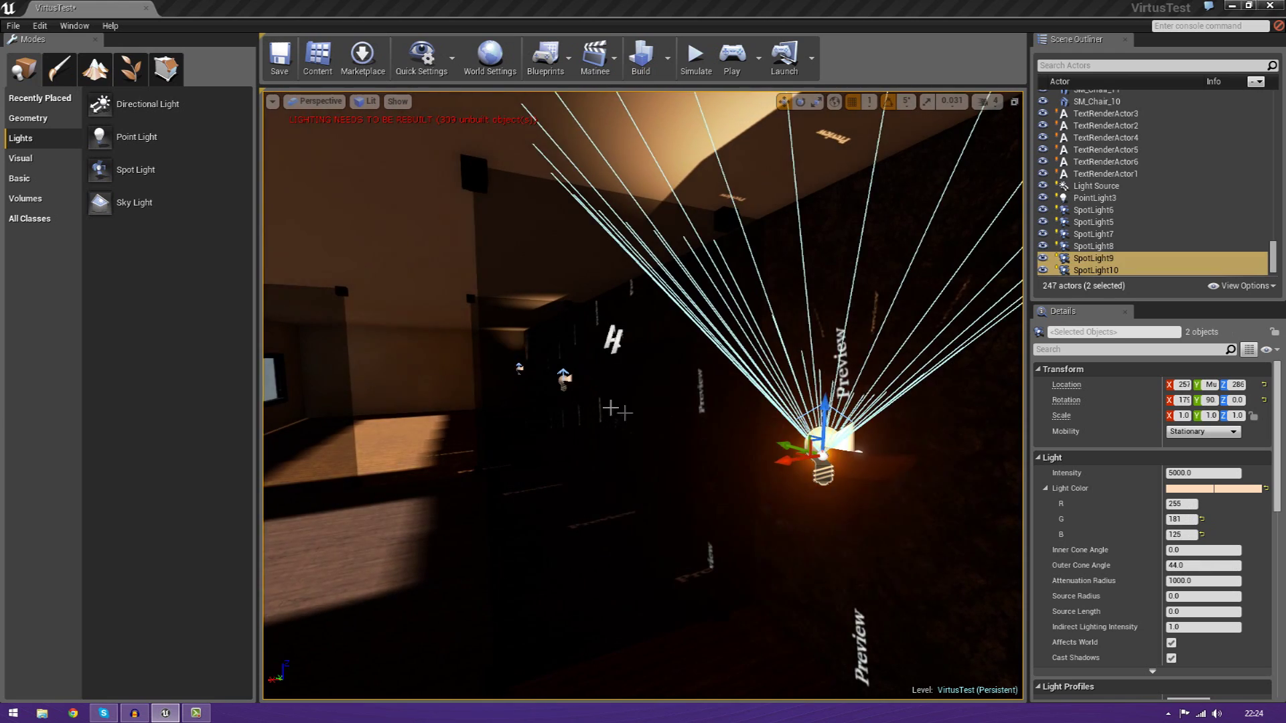
left_click(572, 388)
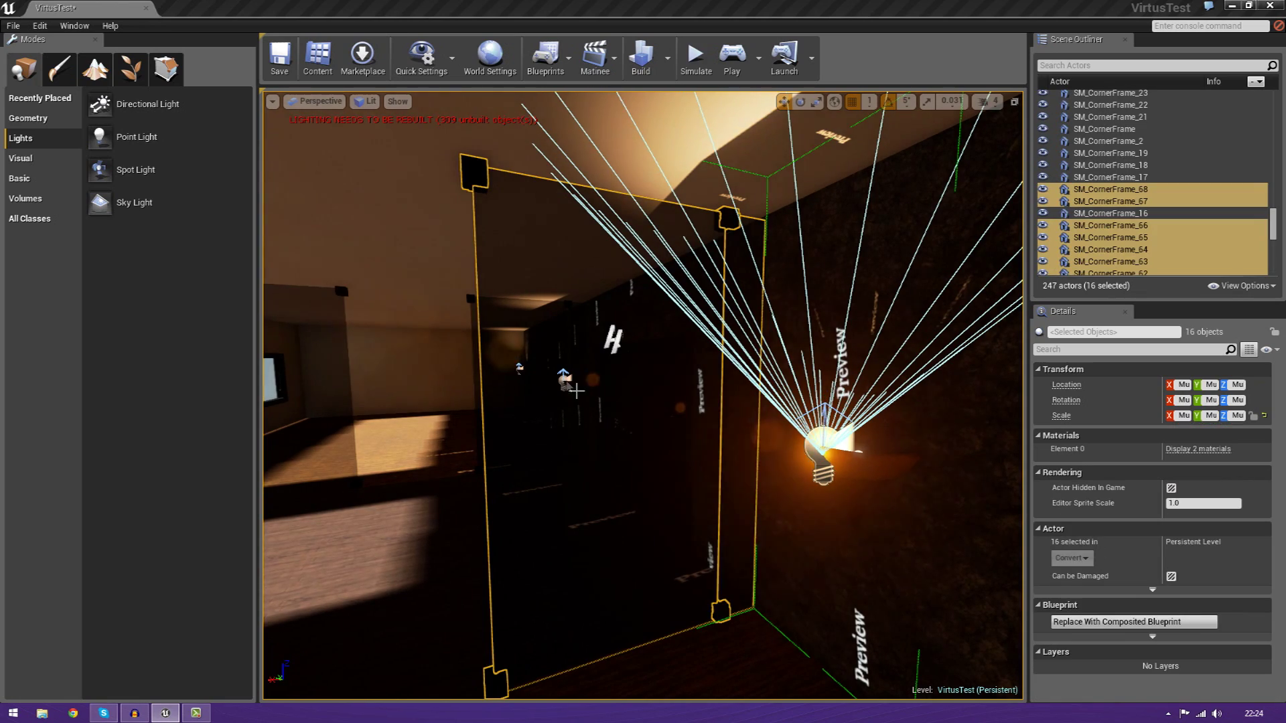
key("ctrl+z")
key("w")
right_click_drag(577, 391, 752, 409)
left_click(812, 436, "ctrl")
right_click_drag(830, 446, 710, 439)
key("w")
left_click(866, 463, "ctrl")
key("a")
right_click_drag(866, 463, 922, 459)
left_click_drag(903, 450, 905, 420)
Inspect the raised spot lights along the stone wall and the light they cast on the ceiling.
right_click_drag(907, 502, 857, 500)
key("s")
key("w")
key("s")
key("w")
right_click_drag(509, 429, 603, 403)
key("w")
mouse_move(757, 483)
right_mouse_down()
mouse_move(690, 455)
mouse_move(697, 443)
mouse_move(710, 449)
mouse_move(697, 456)
right_mouse_up()
Set the mobility of the last spot light on the stone wall, SpotLight10, to Movable.
left_click(864, 532)
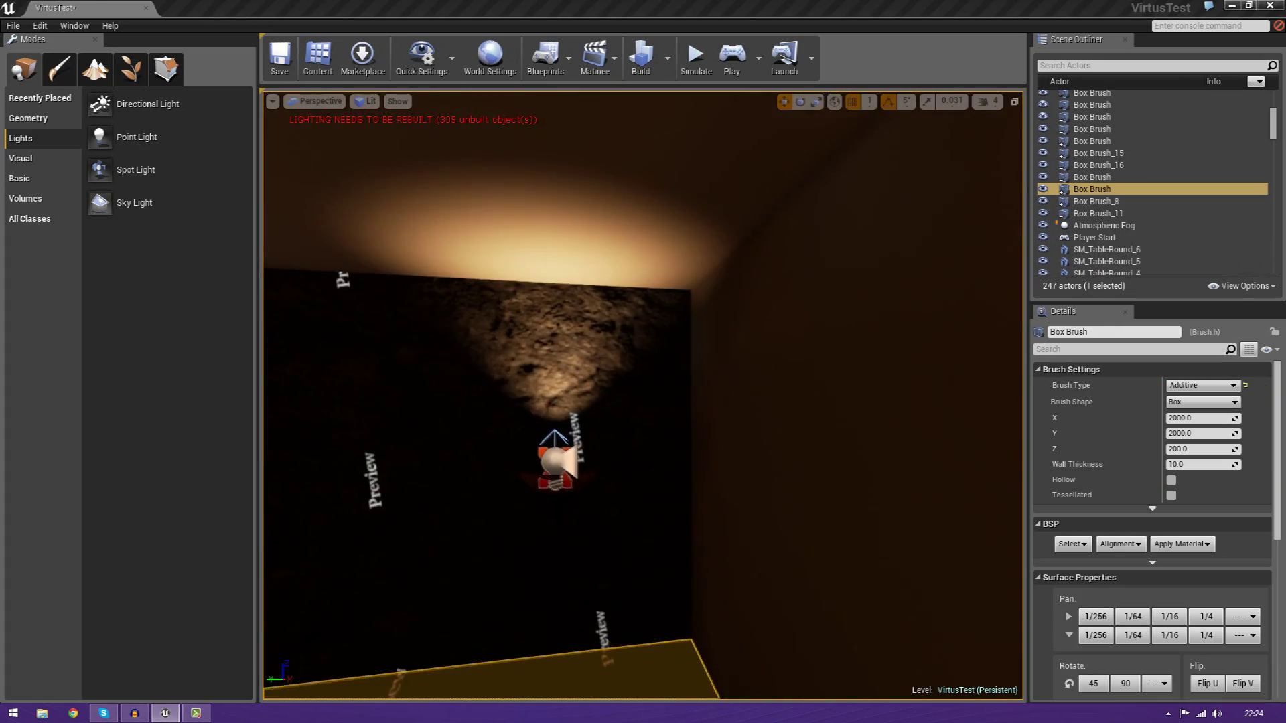
left_click(578, 471)
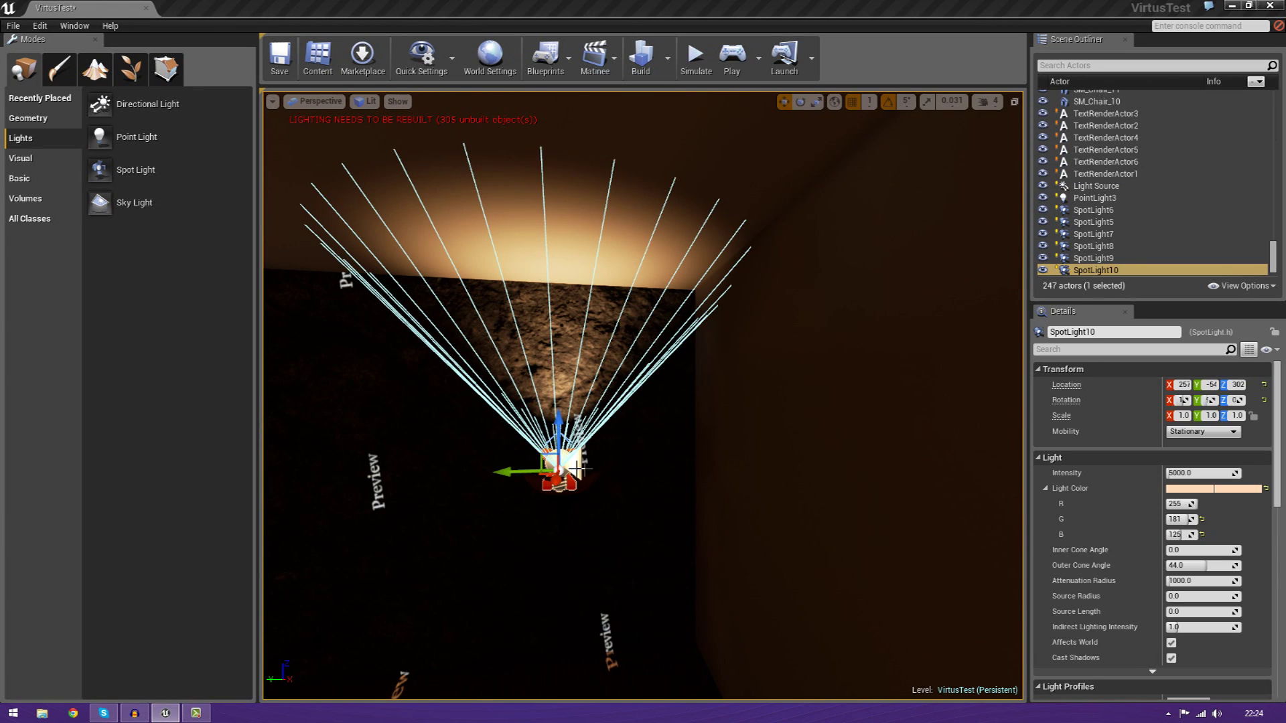
left_click(1187, 432)
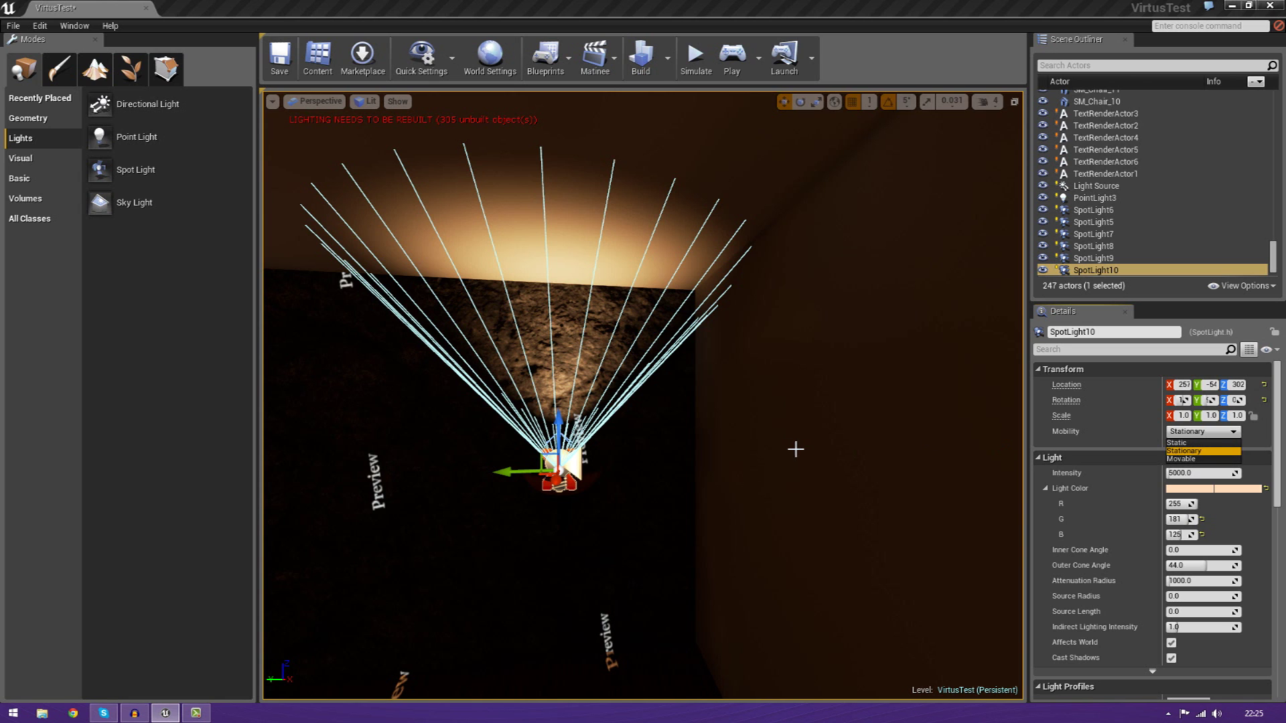
right_click_drag(796, 449, 729, 448)
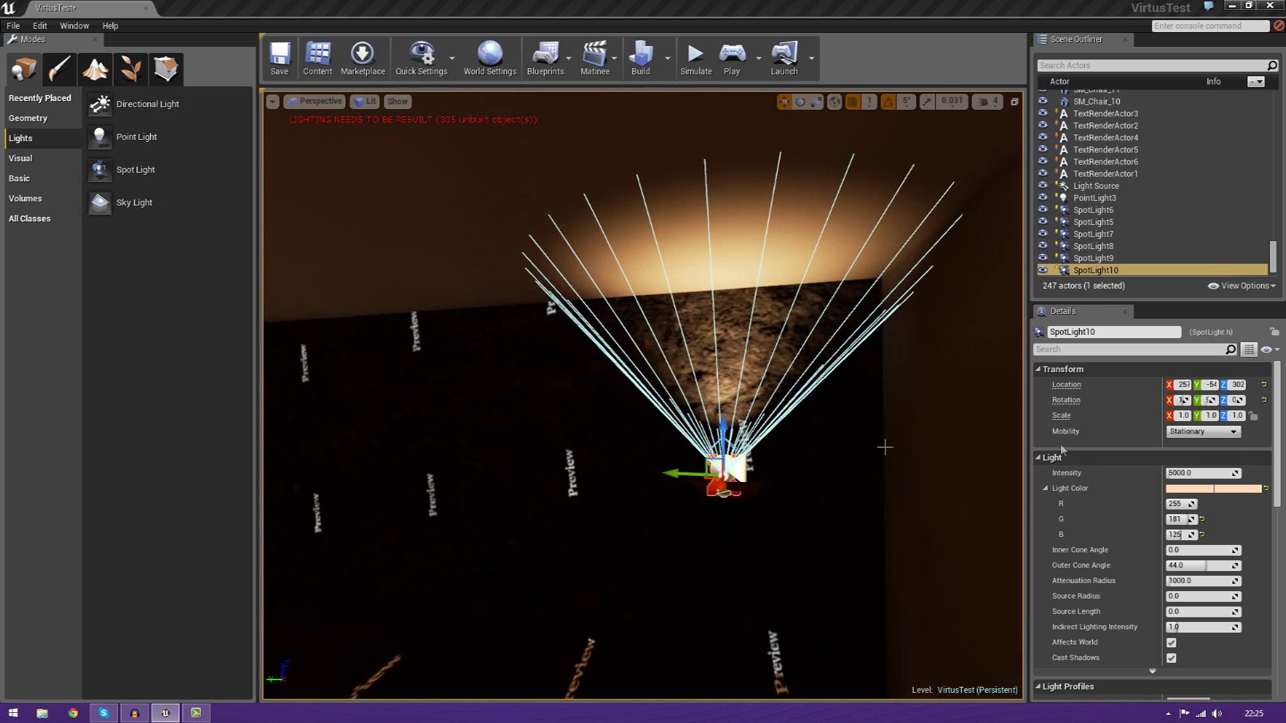
left_click(1201, 431)
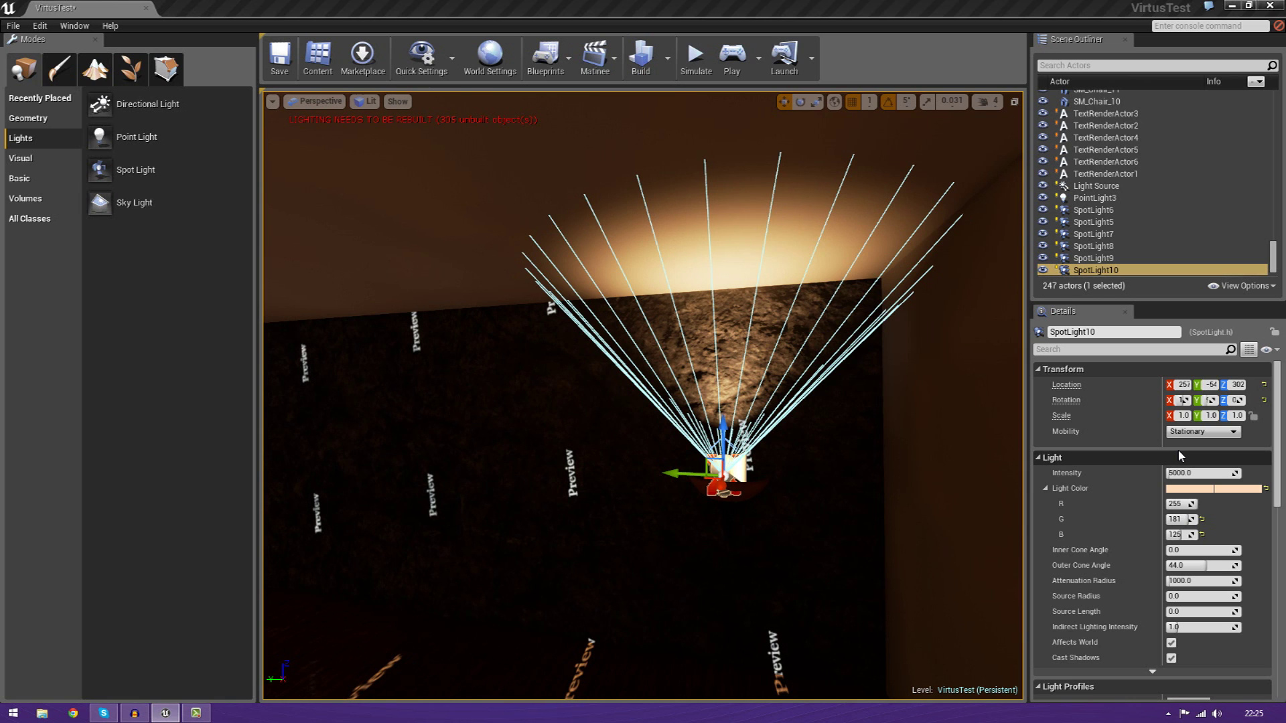
left_click(1192, 432)
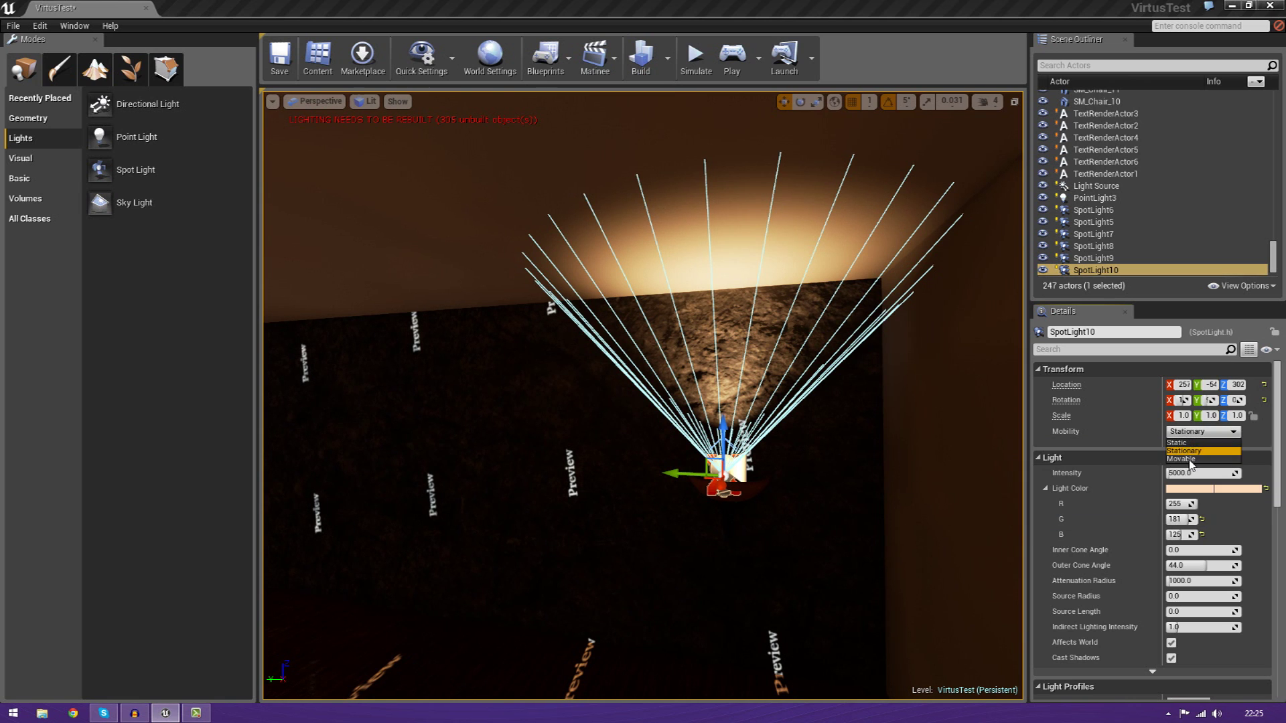
left_click(1191, 459)
Place a point light in front of the wall reading "DON'T FORGET TO SUBSCRIBE" and center it on the text.
right_click_drag(730, 527, 736, 528)
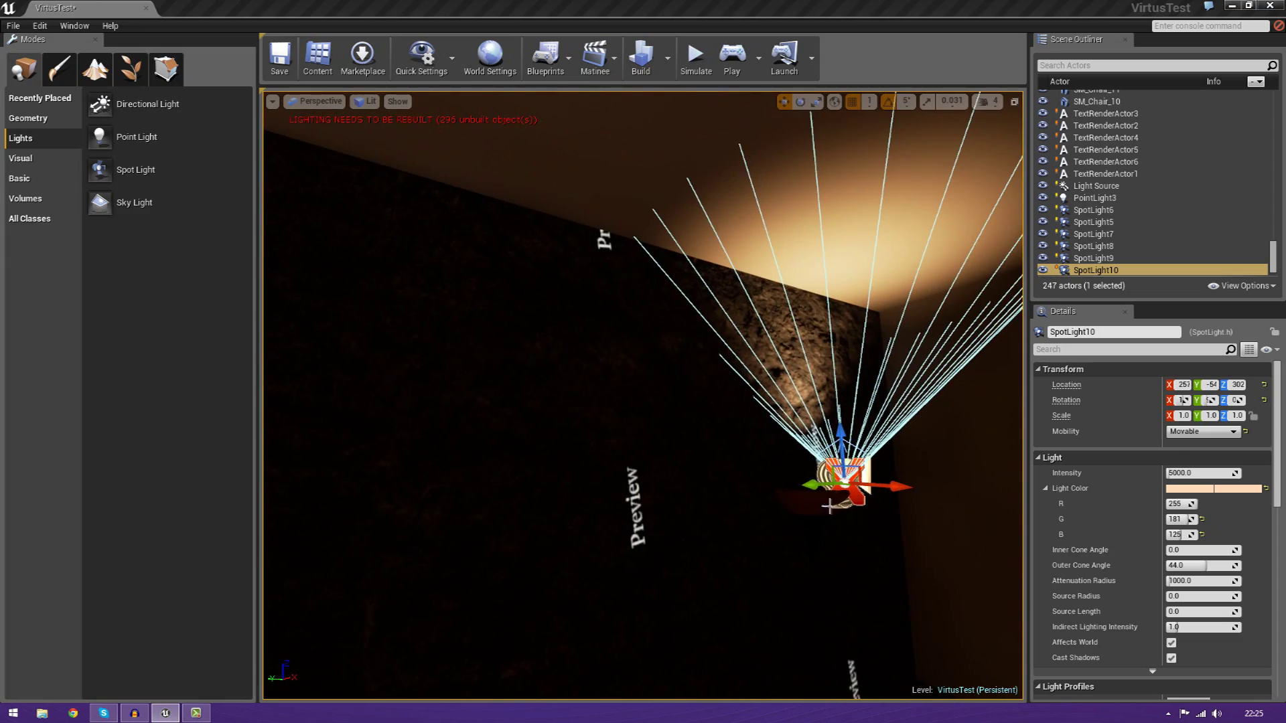
right_click_drag(830, 506, 908, 504)
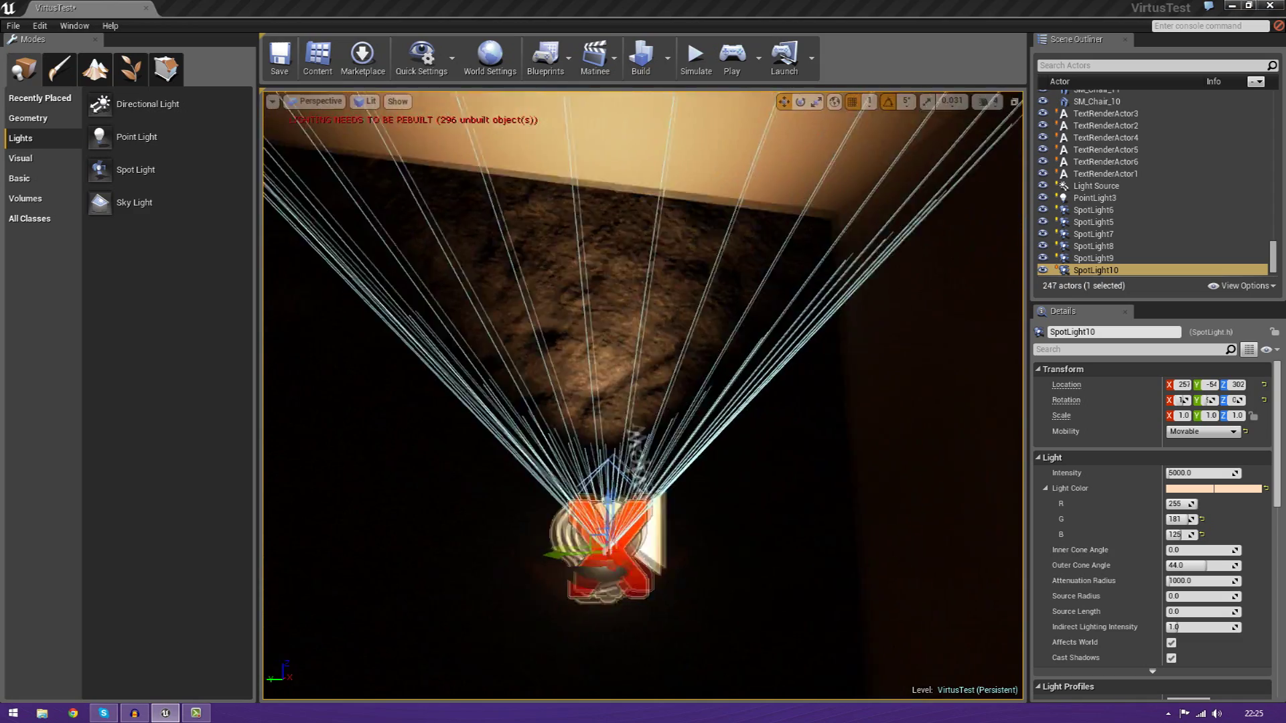
right_click_drag(746, 531, 928, 526)
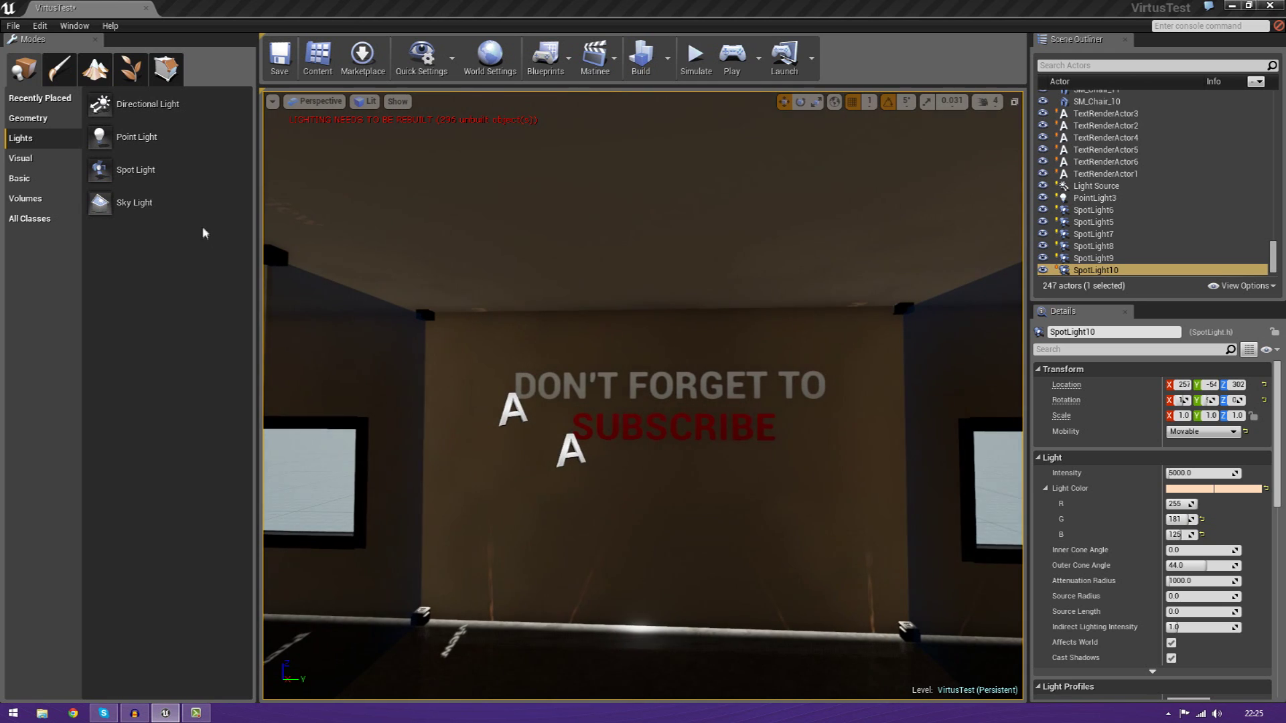
left_click_drag(167, 167, 680, 430)
right_click_drag(680, 430, 742, 446)
left_click_drag(746, 440, 764, 504)
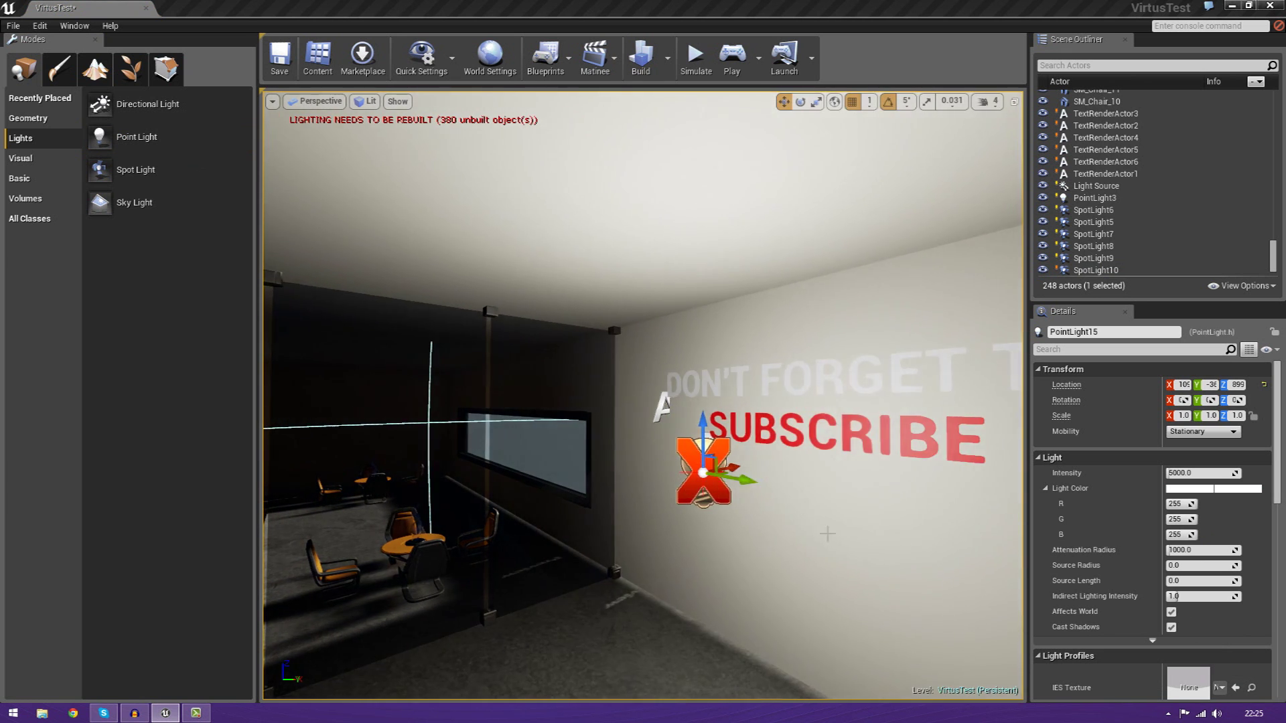
right_click_drag(827, 533, 891, 533)
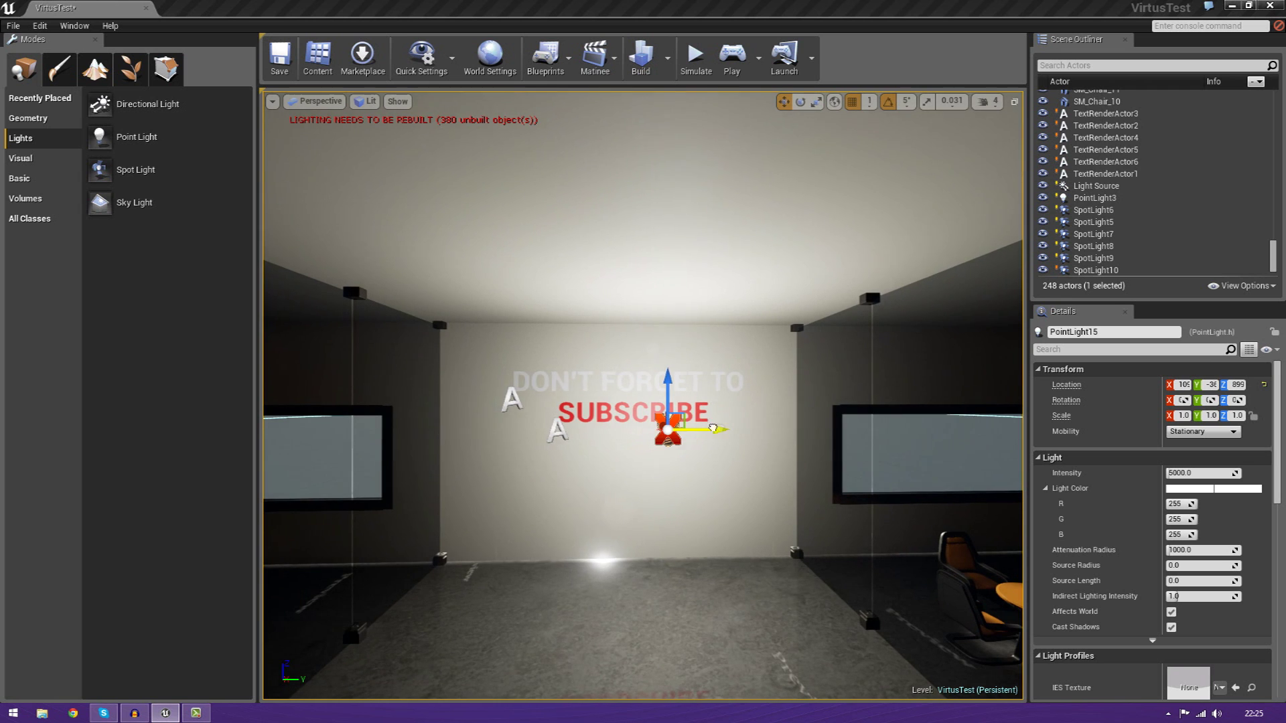
left_click_drag(713, 429, 673, 430)
Set the light color of the point light at the wall text to a warm orange of R 255, G 128, B 96.
left_click(1182, 489)
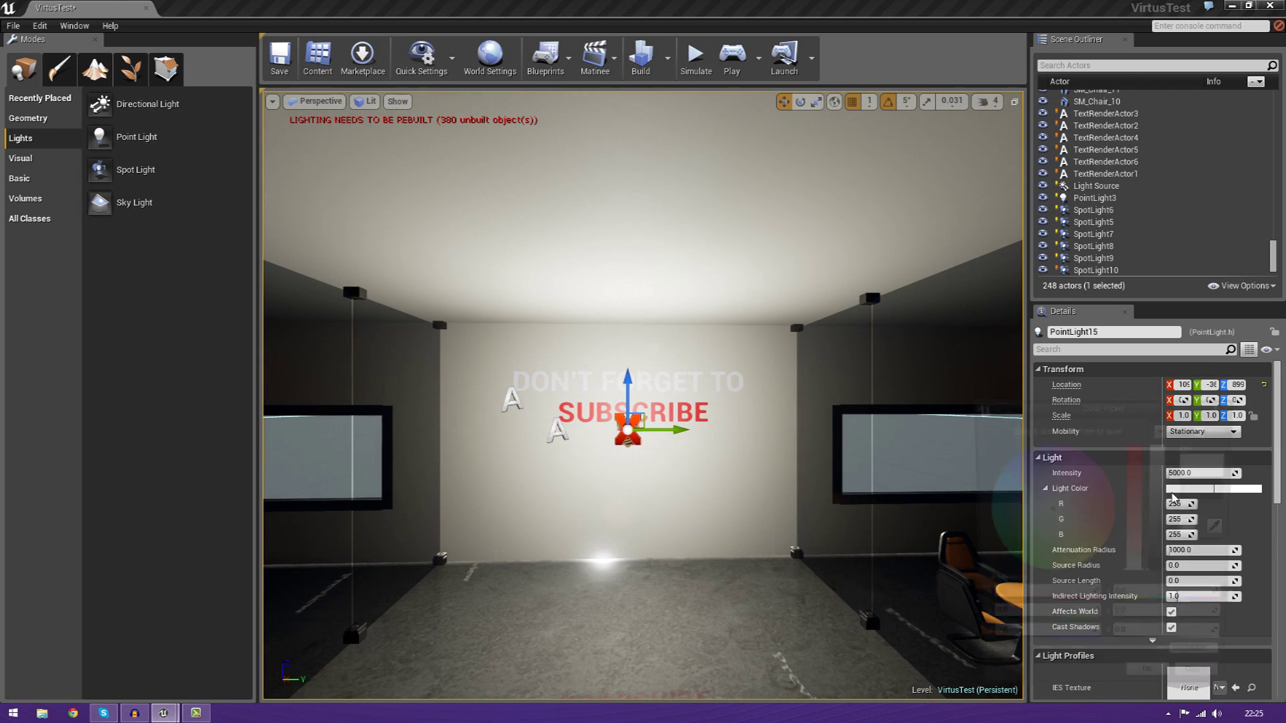
left_click_drag(1071, 506, 1091, 518)
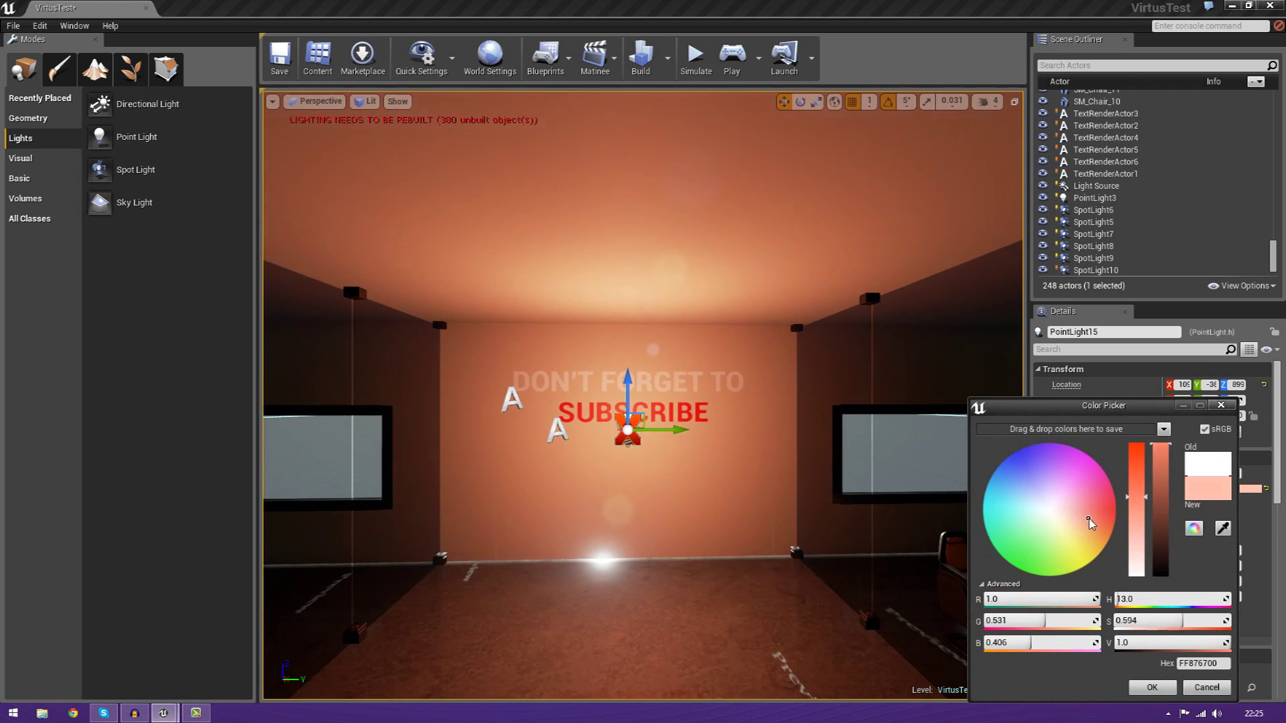
left_click(1152, 692)
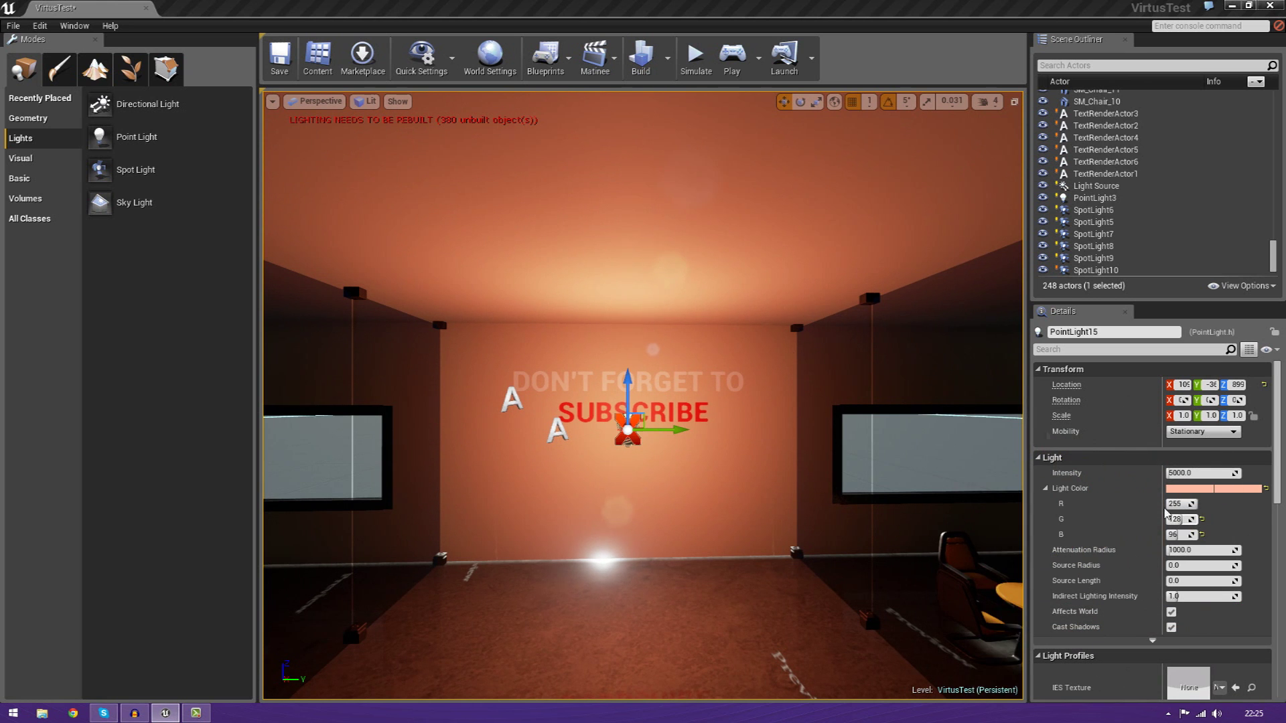
Set the mobility of the orange point light at the wall text to Static.
mouse_move(804, 389)
right_mouse_down()
mouse_move(697, 402)
mouse_move(798, 408)
right_mouse_up()
key("s")
right_click_drag(805, 352, 781, 352)
key("w")
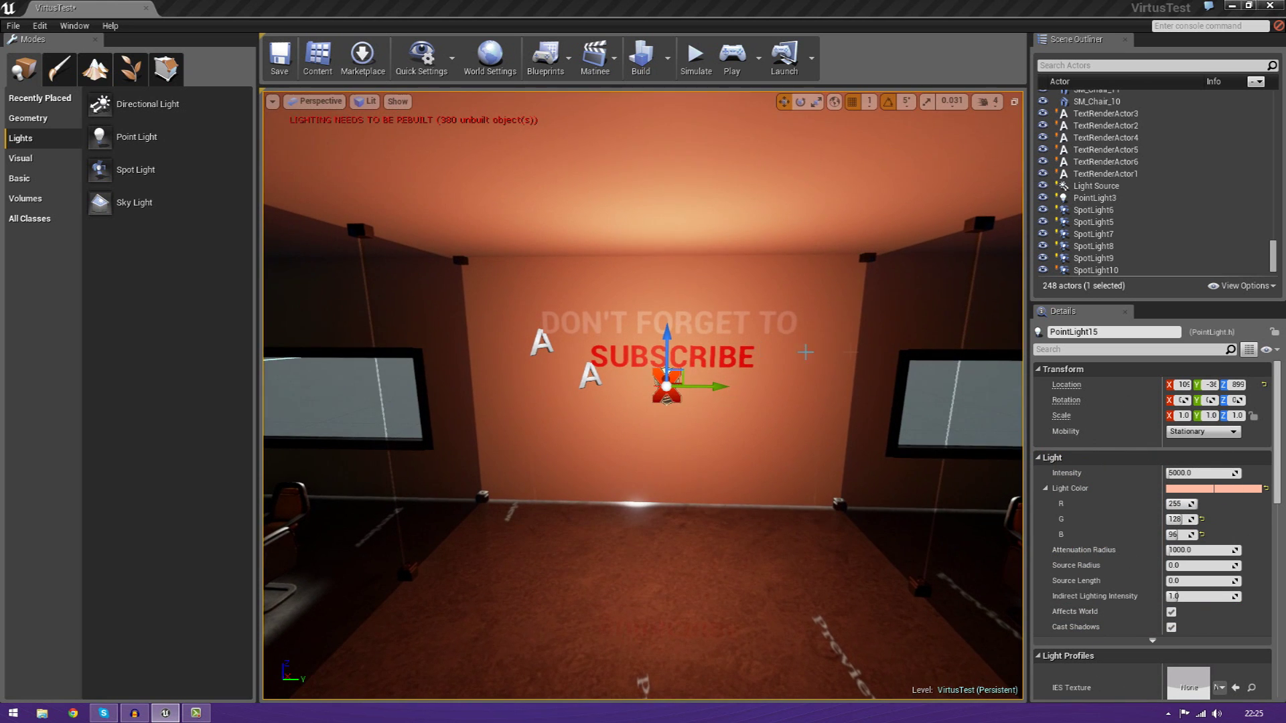
left_click(1199, 432)
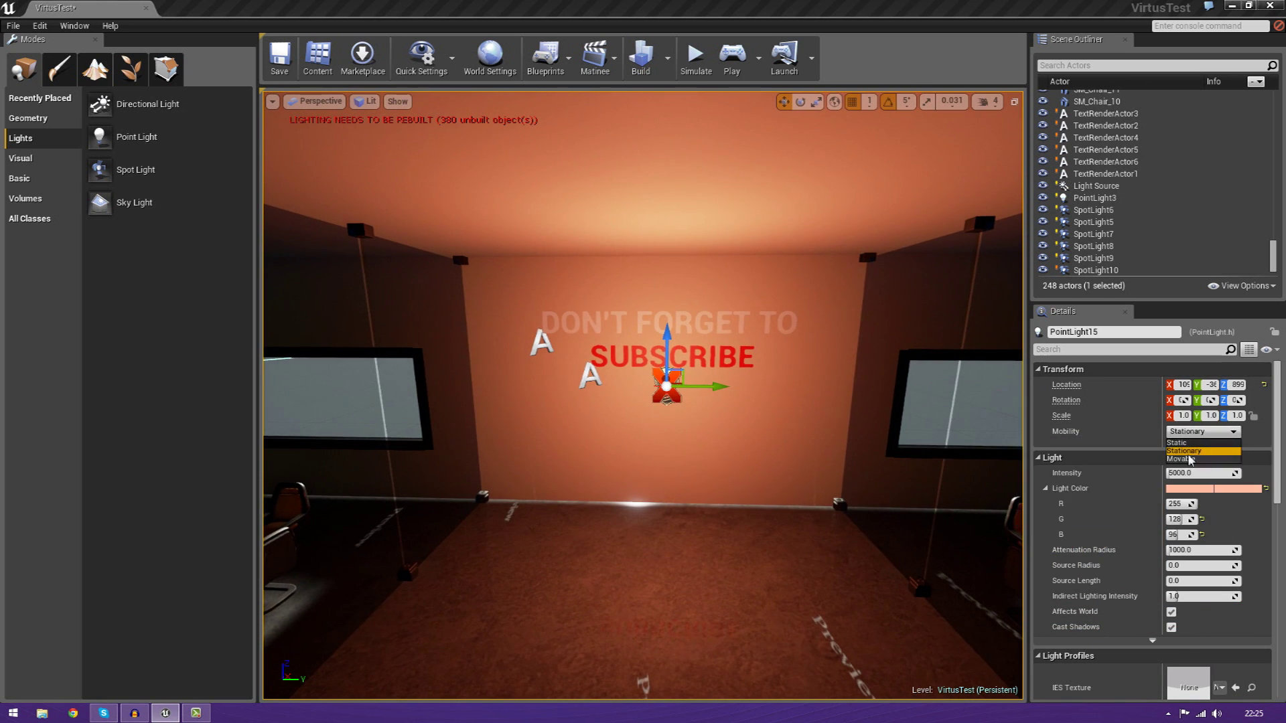
Place a new point light in the dark hall and move it to just below a hanging ceiling lamp.
right_click_drag(770, 375, 817, 331)
key("w")
right_click_drag(669, 486, 669, 486)
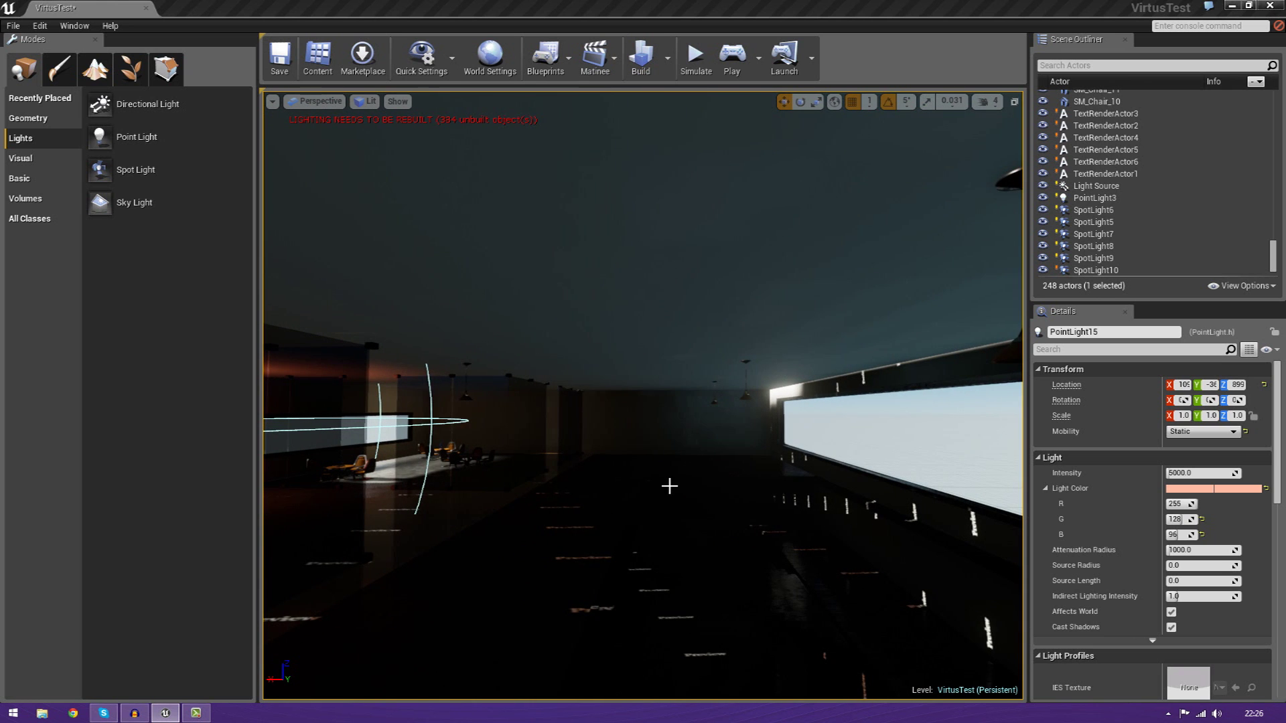
left_click(754, 421)
key("f")
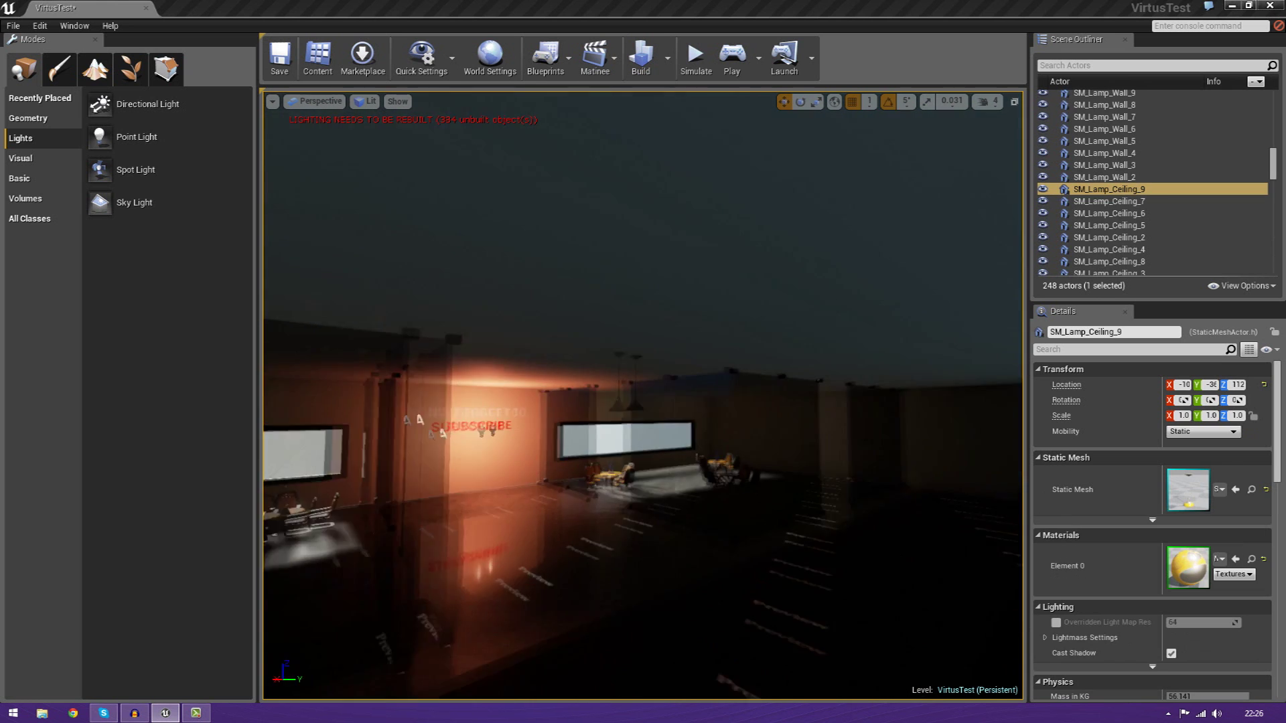
right_click_drag(508, 353, 790, 353)
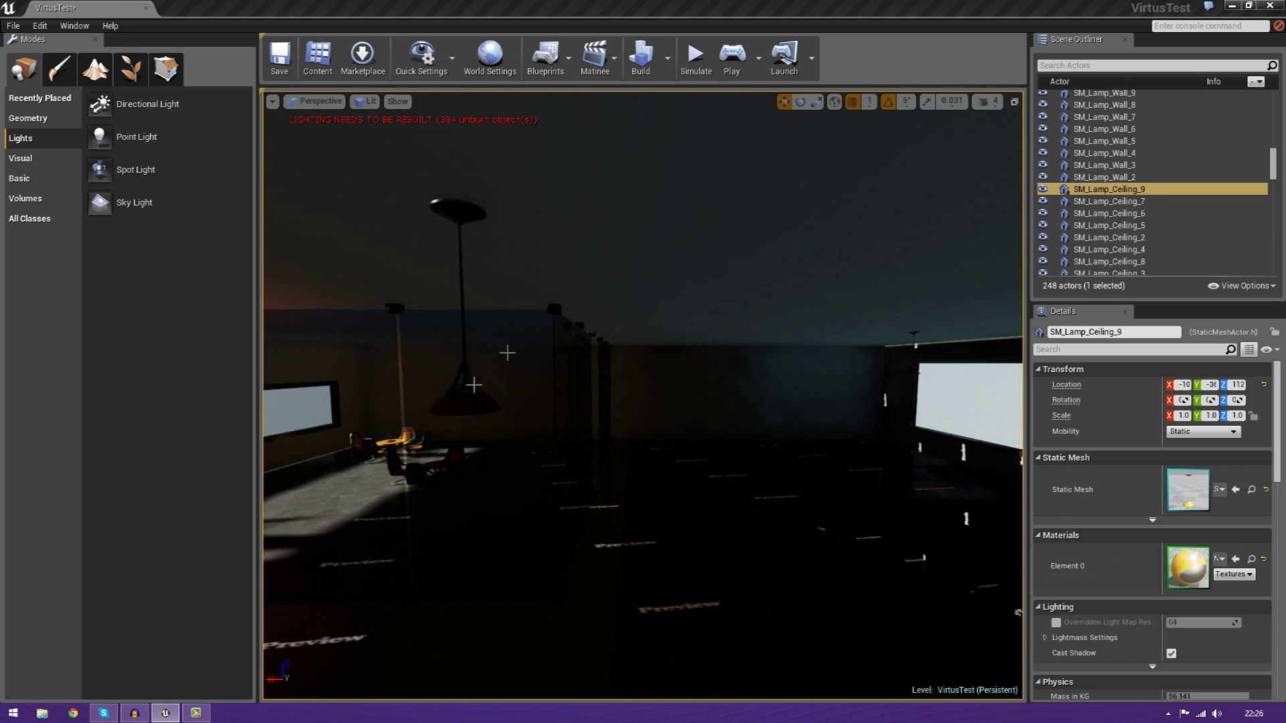
left_click_drag(127, 137, 473, 416)
right_click_drag(474, 417, 473, 416)
left_click_drag(623, 378, 726, 494)
right_click_drag(451, 516, 450, 517)
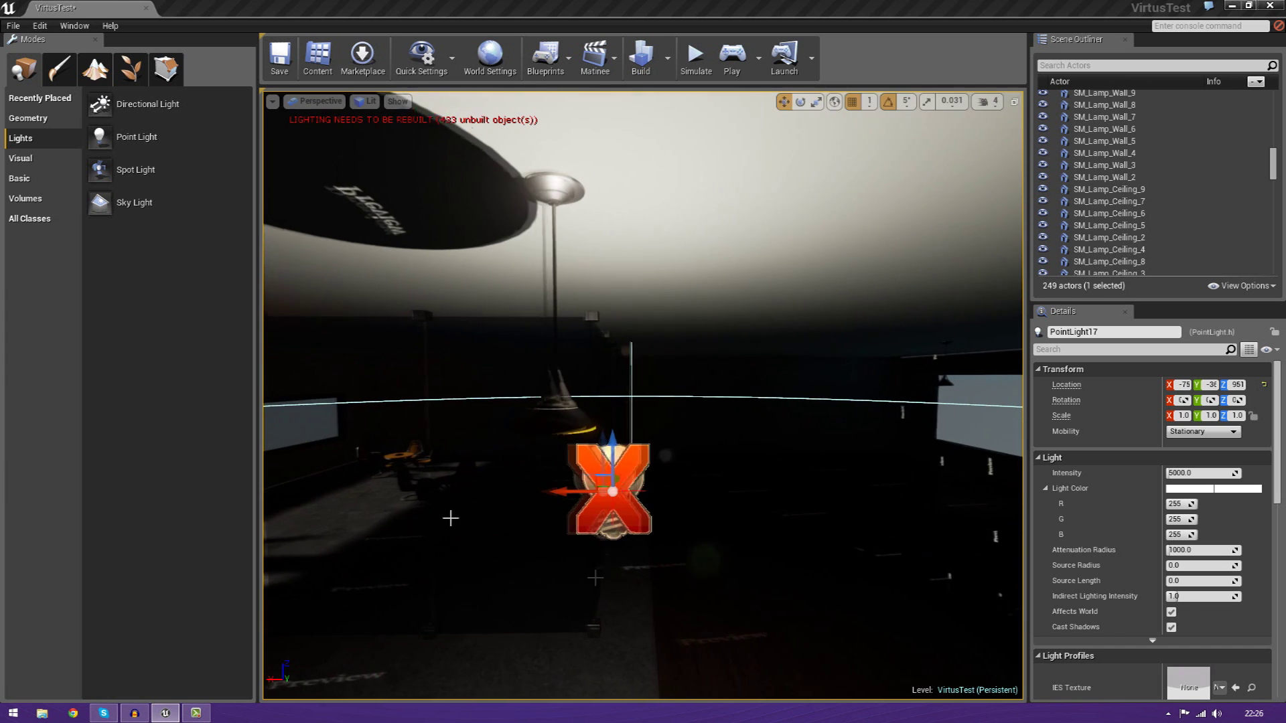
Align the new point light directly beneath the hanging ceiling lamp and set its mobility to Static.
left_click_drag(589, 495, 536, 504)
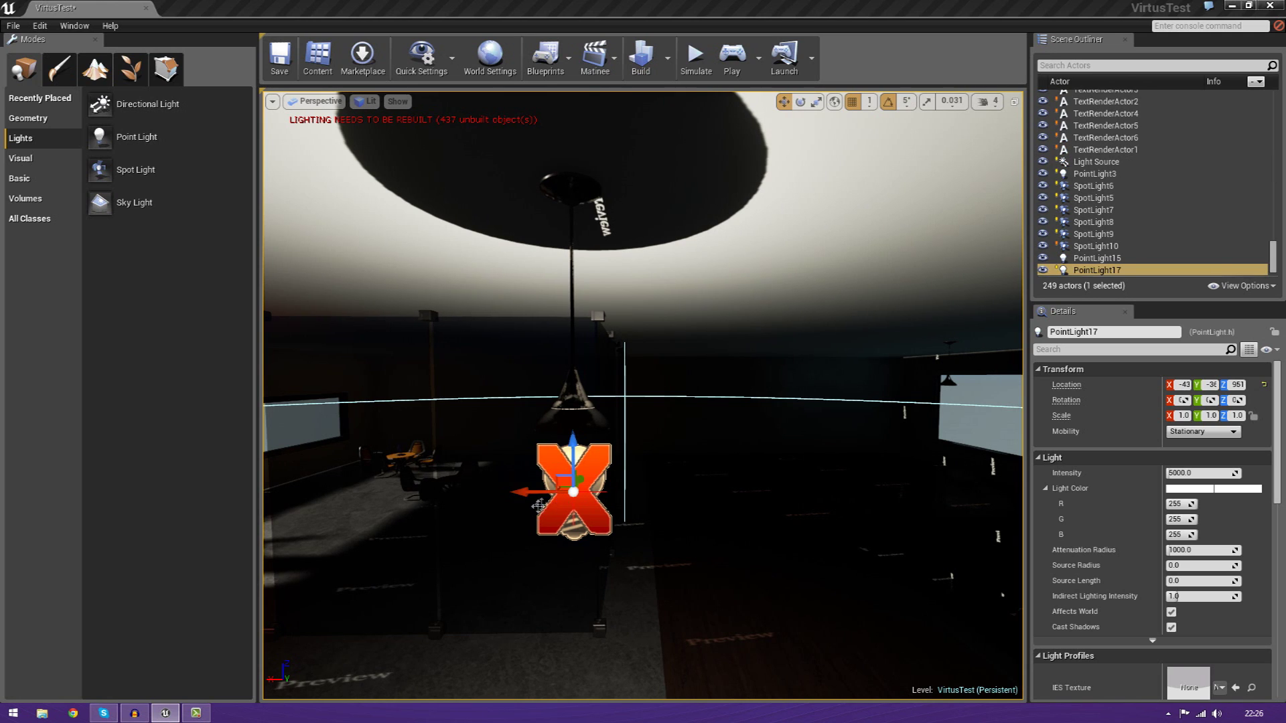
left_click(1203, 432)
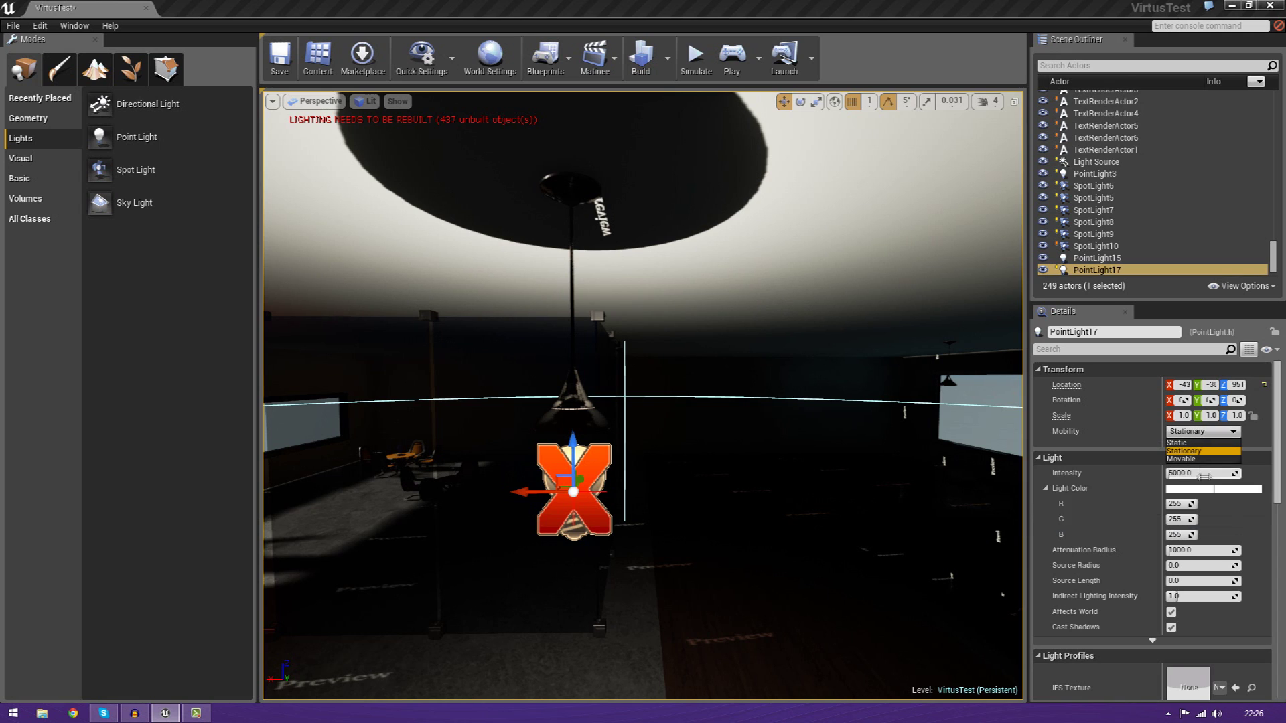
left_click(1191, 442)
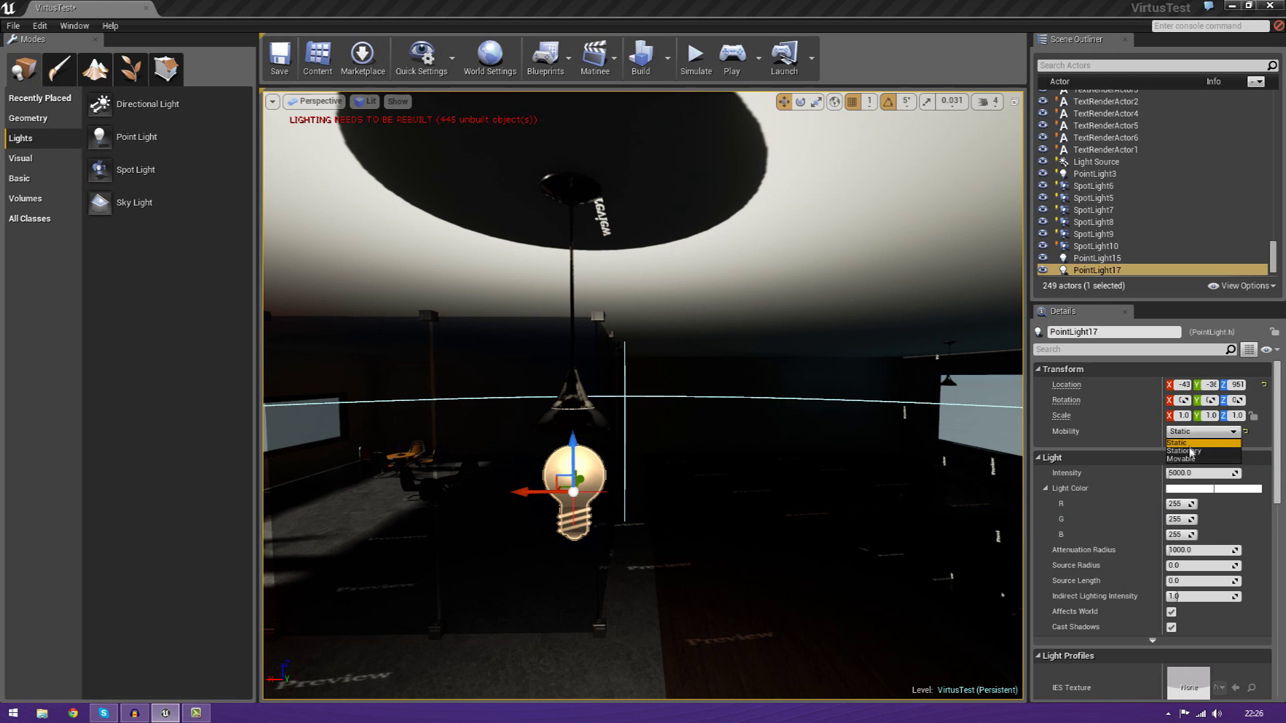
left_click(1178, 452)
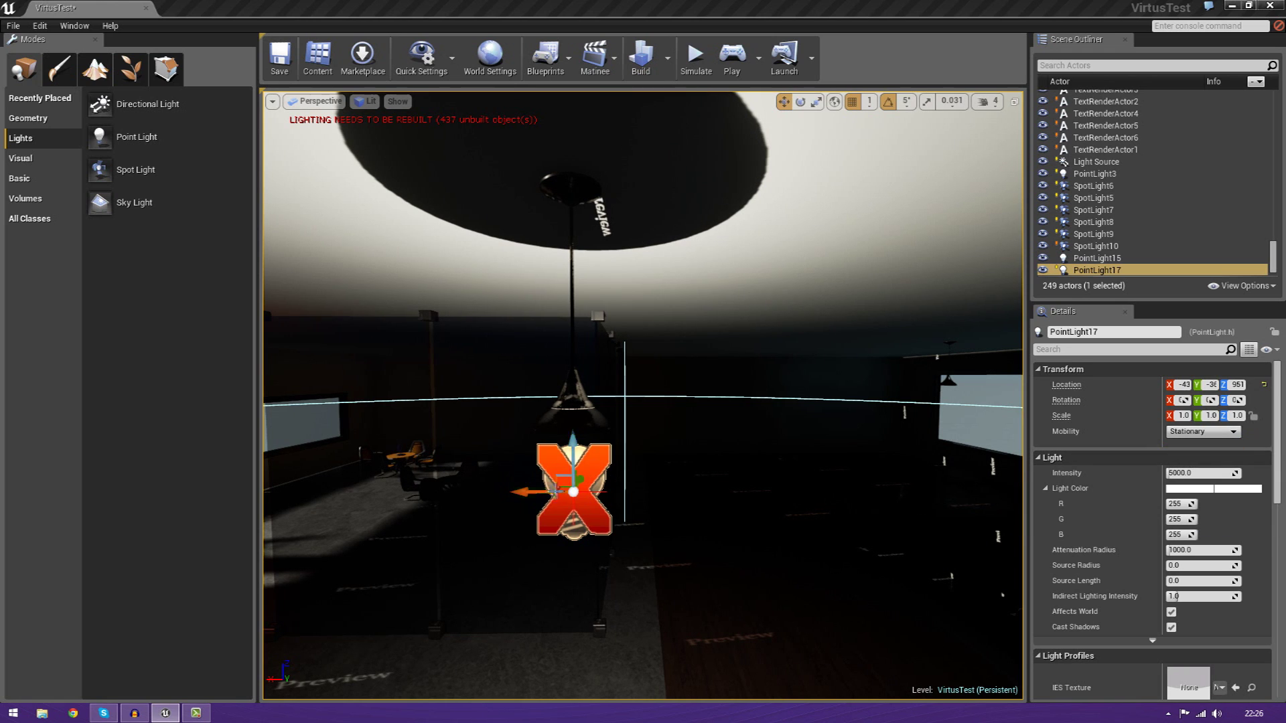
left_click(1202, 432)
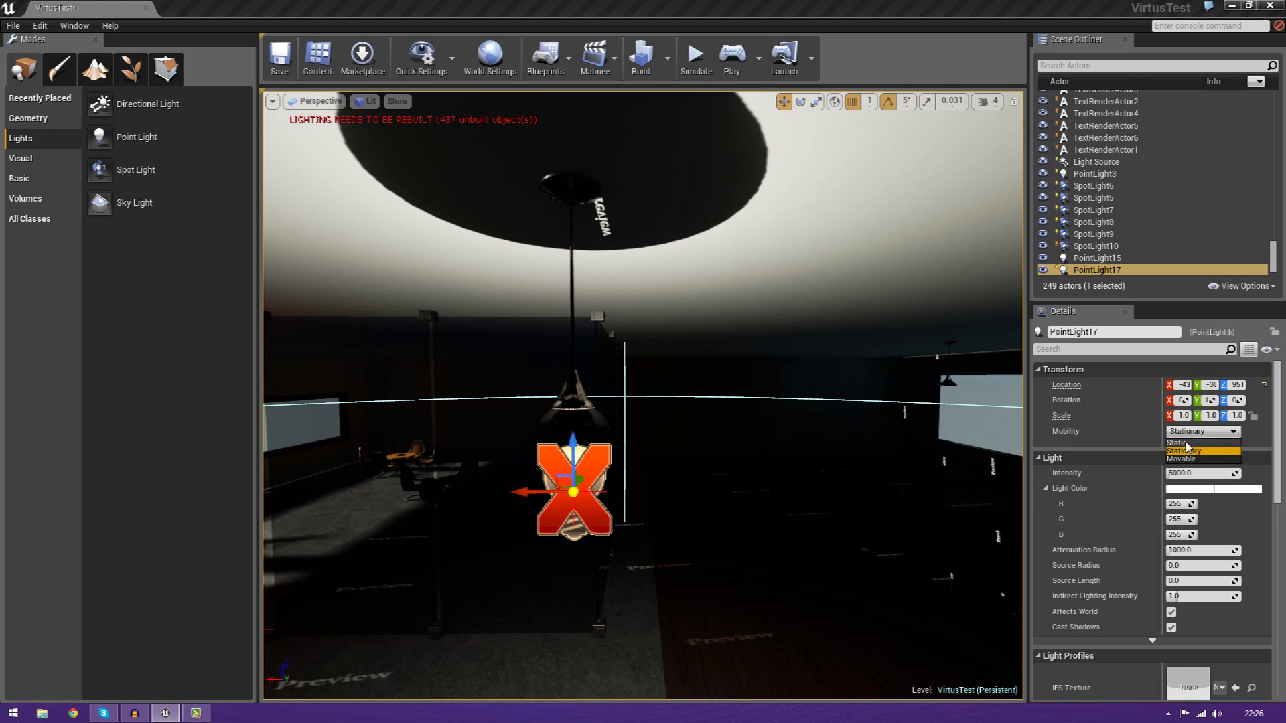
left_click(1183, 443)
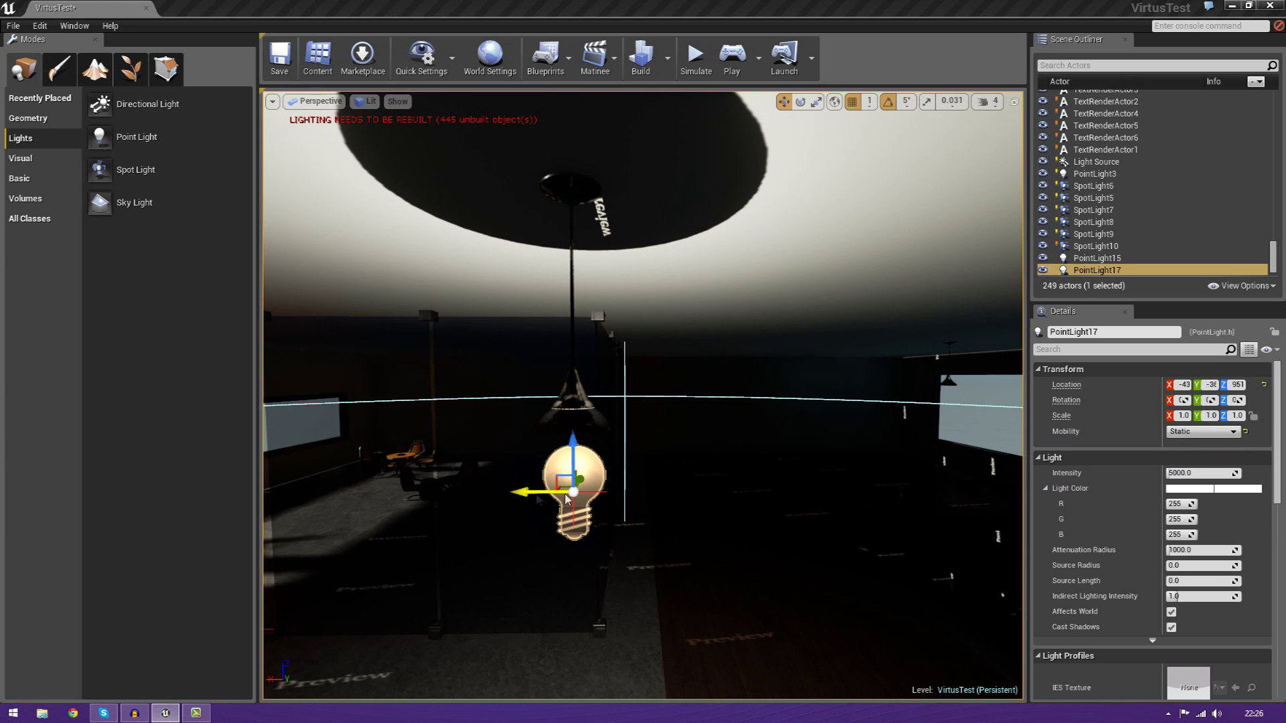
Duplicate the static point light three times, placing a copy beneath each of the other hanging ceiling lamps in the hall.
left_click_drag(565, 495, 985, 495, "alt+shift")
right_click_drag(578, 462, 780, 463)
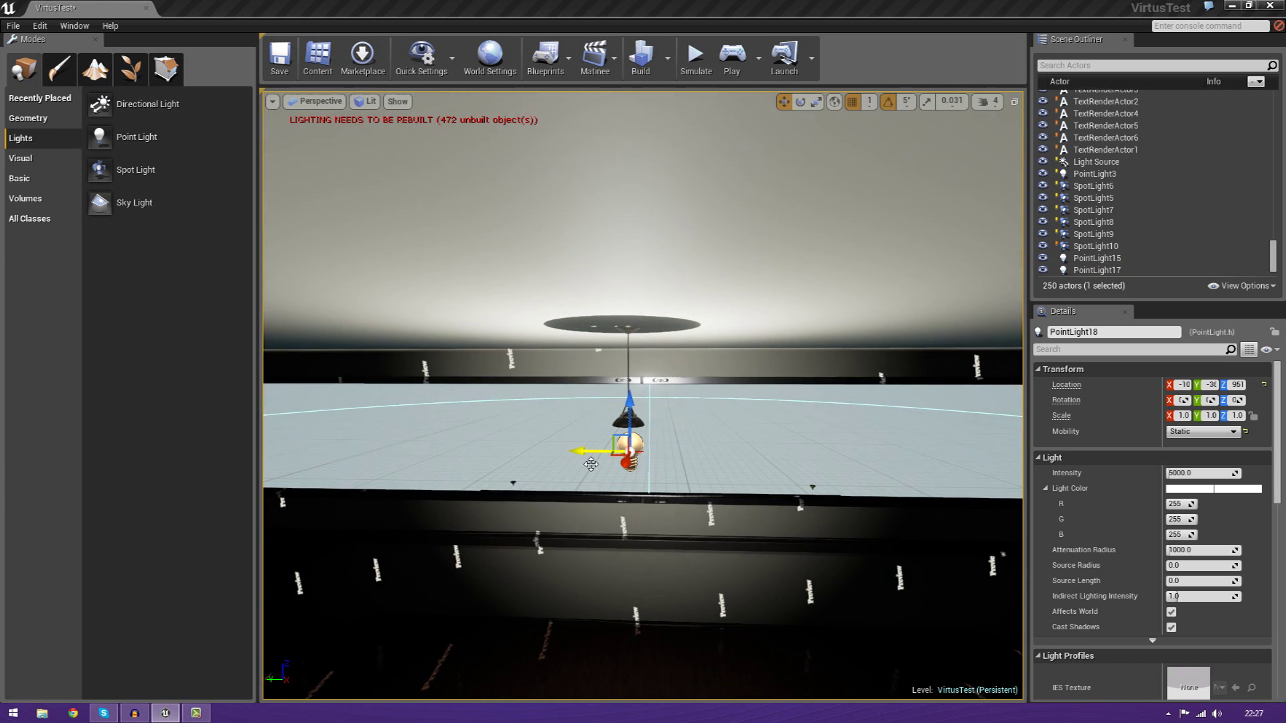
left_click_drag(579, 452, 67, 452, "alt+shift")
left_click_drag(579, 451, 1280, 452, "alt+shift")
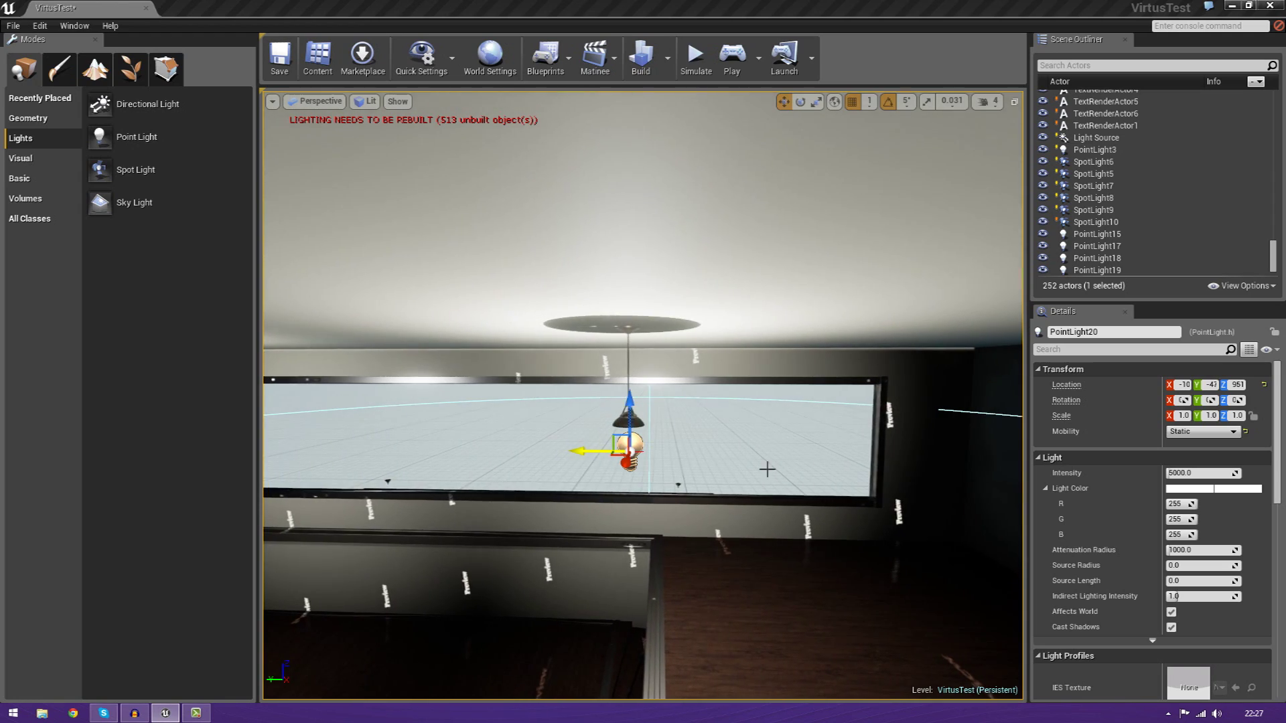
Build the lighting for the whole level.
right_click_drag(768, 469, 1284, 474)
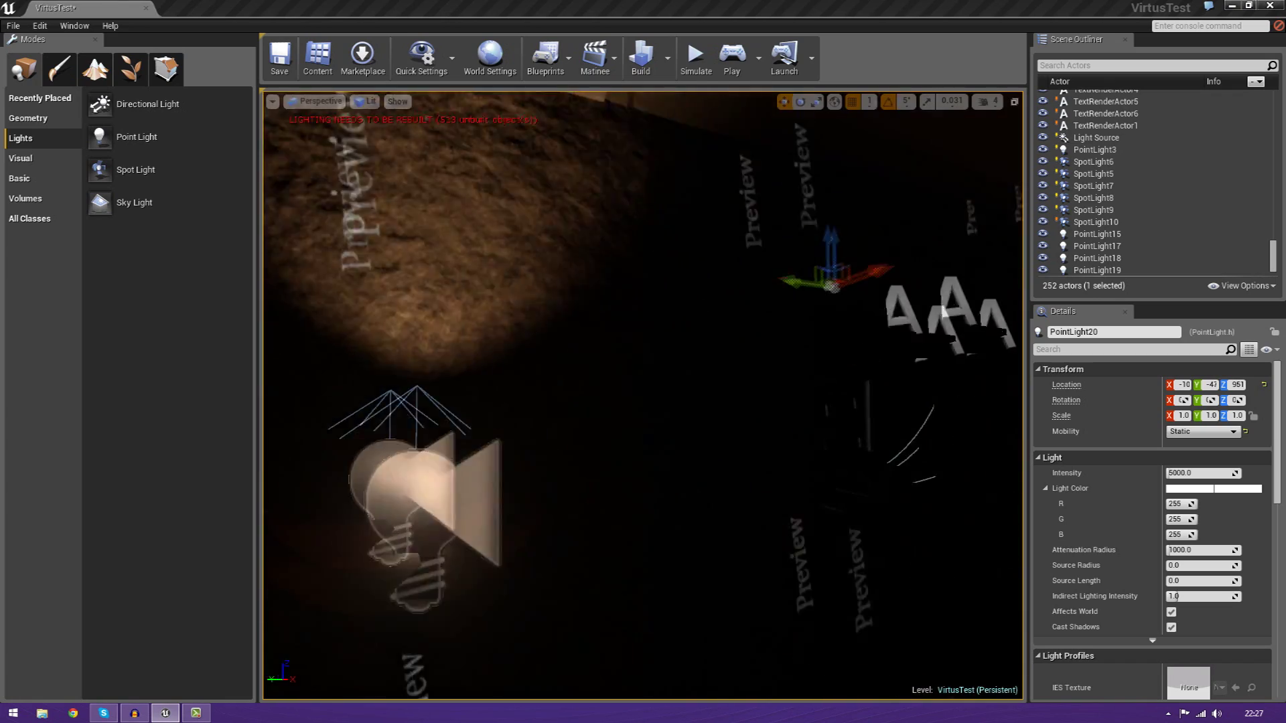
right_click_drag(643, 395, 935, 374)
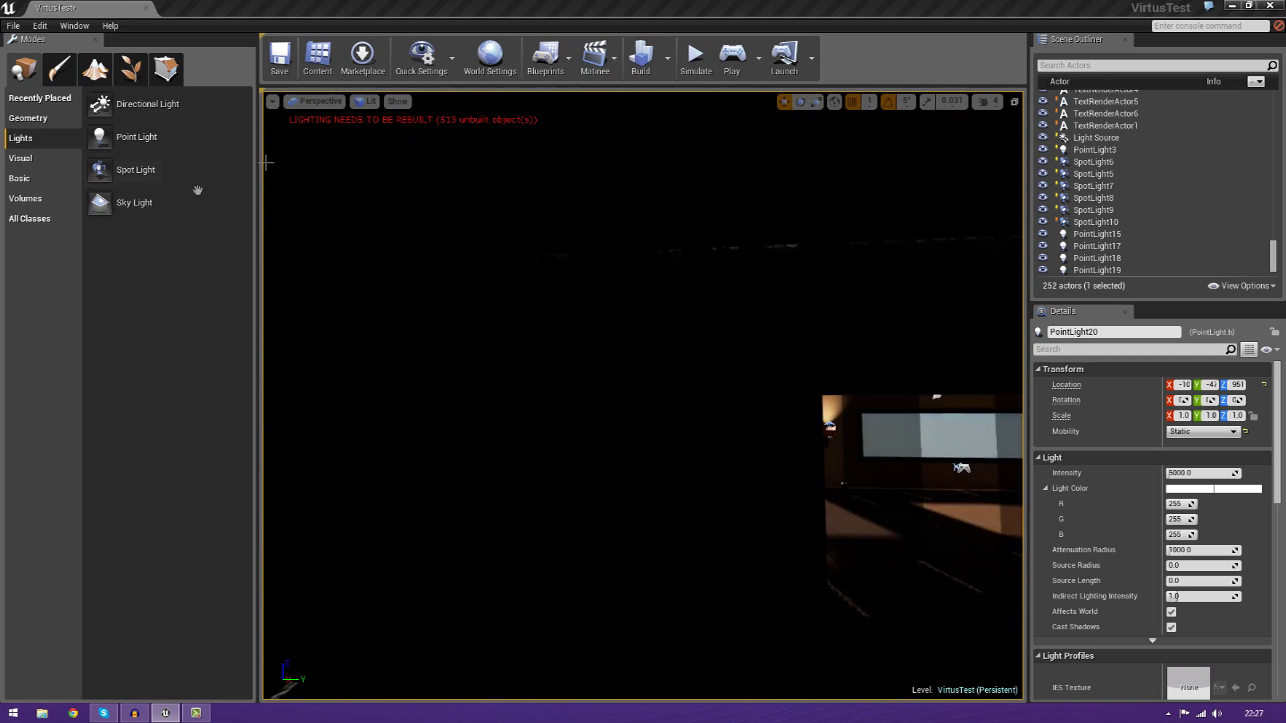
right_click_drag(428, 288, 837, 275)
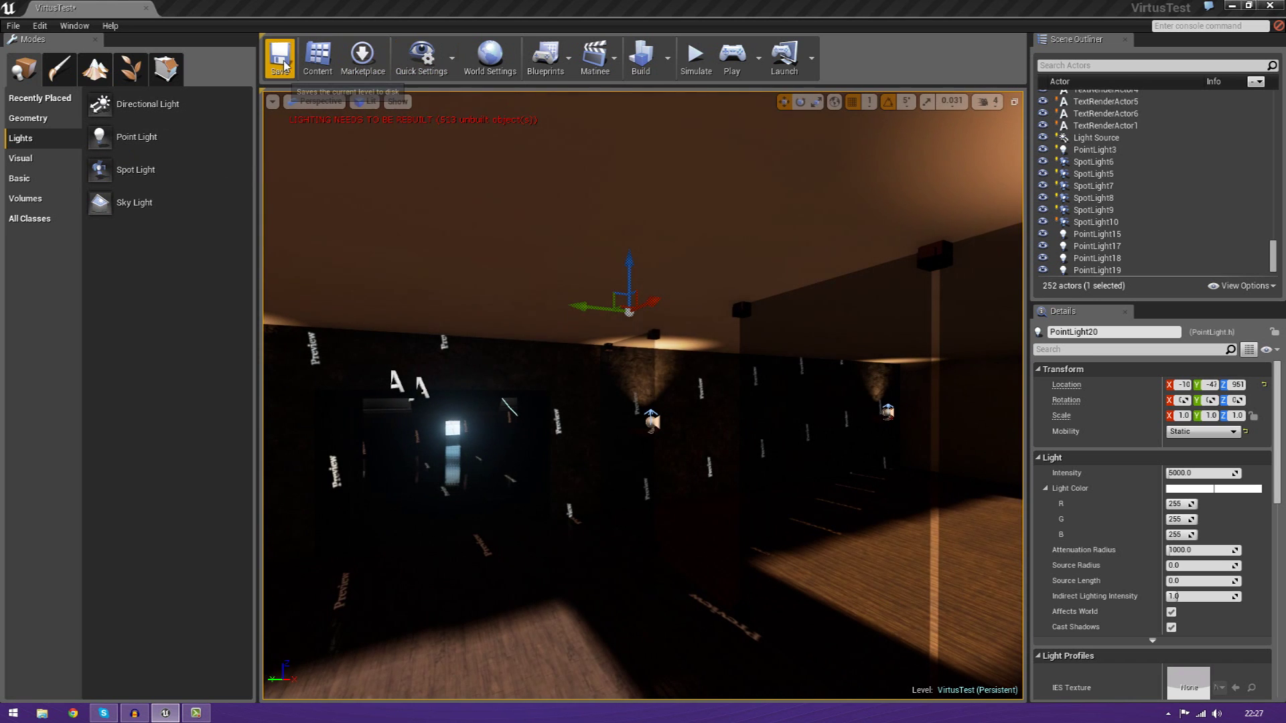
left_click(641, 67)
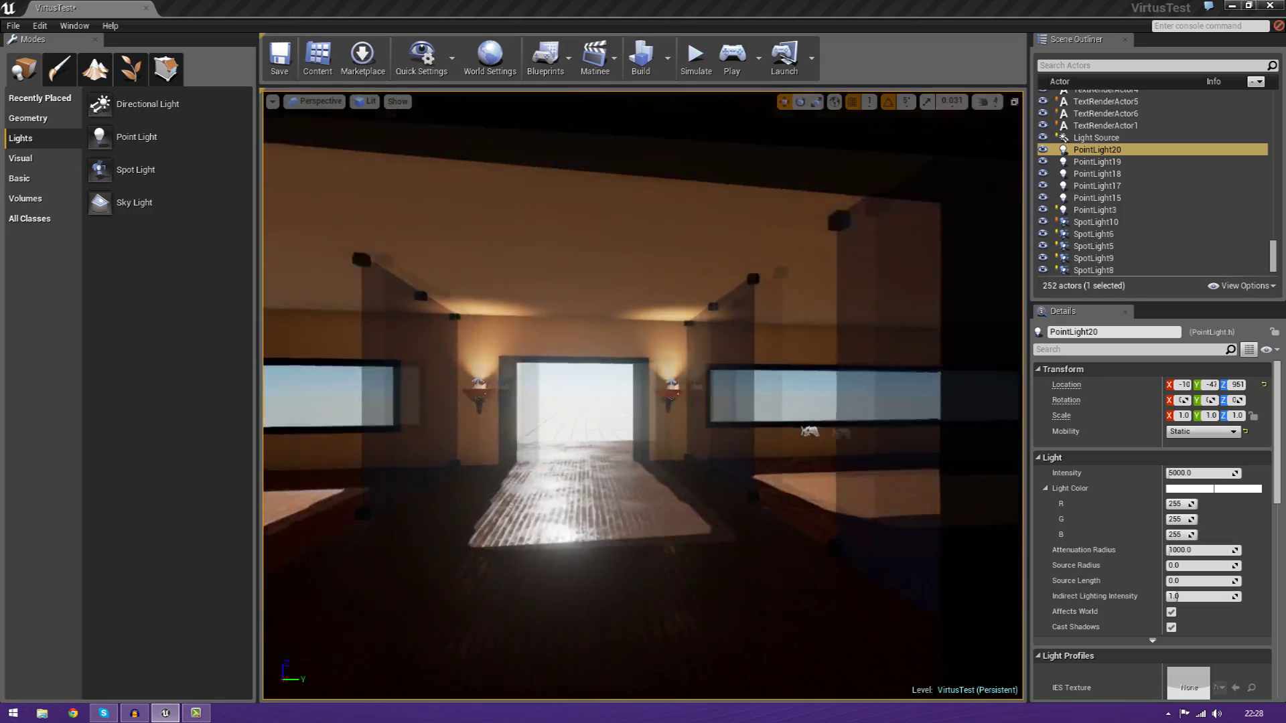
Examine the built lighting at the Virtus entrance, under the hall's ceiling lamps and around the "DON'T FORGET TO SUBSCRIBE" wall.
key("f")
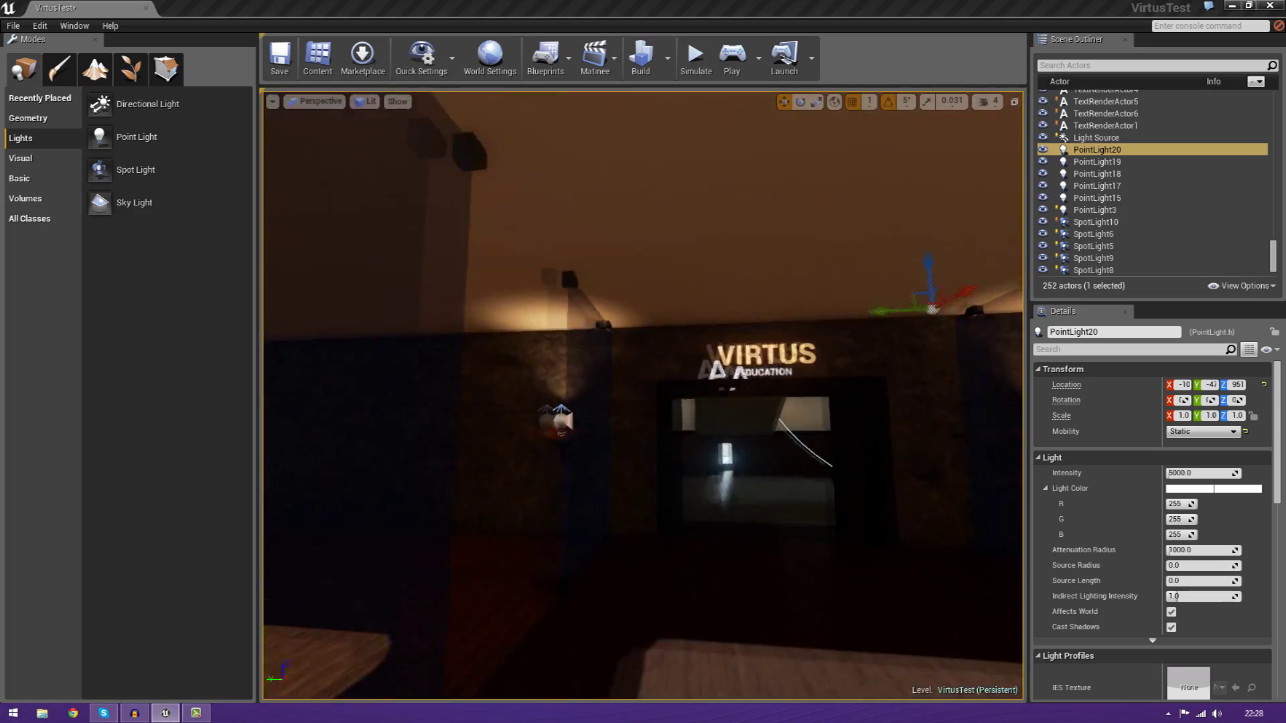
right_click_drag(643, 395, 857, 395)
right_click_drag(629, 496, 442, 506)
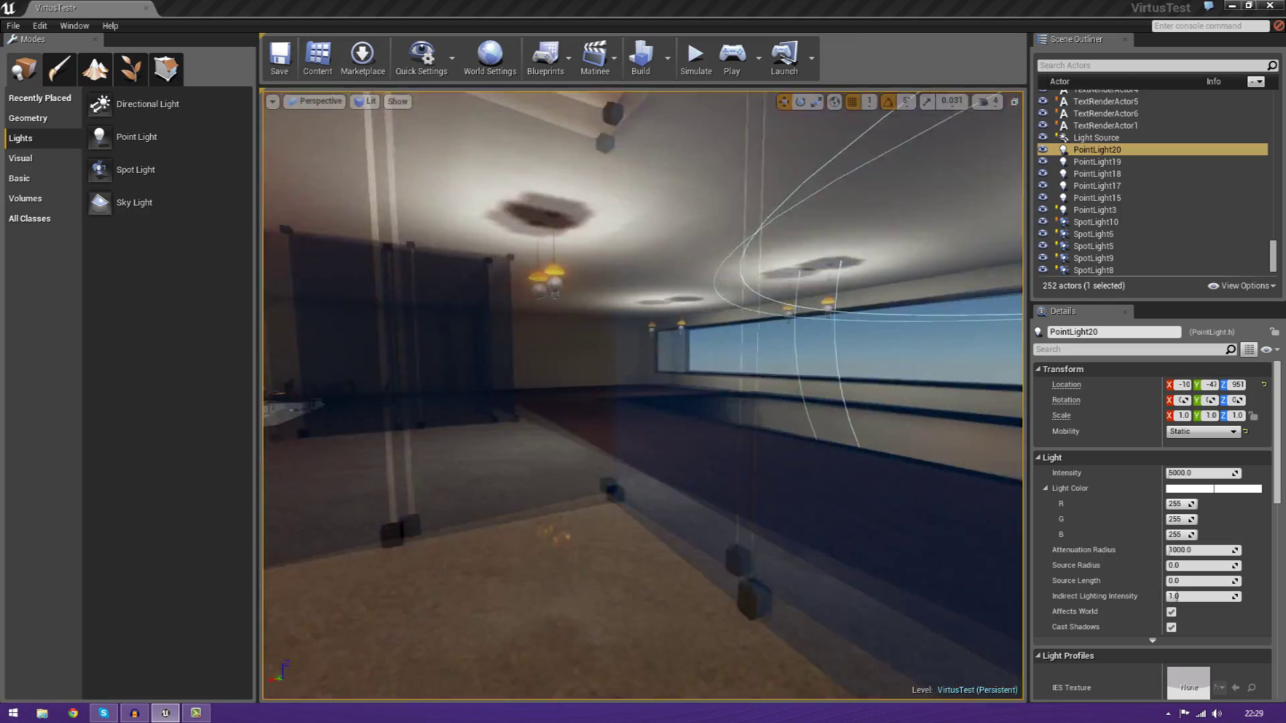
right_click_drag(643, 395, 442, 385)
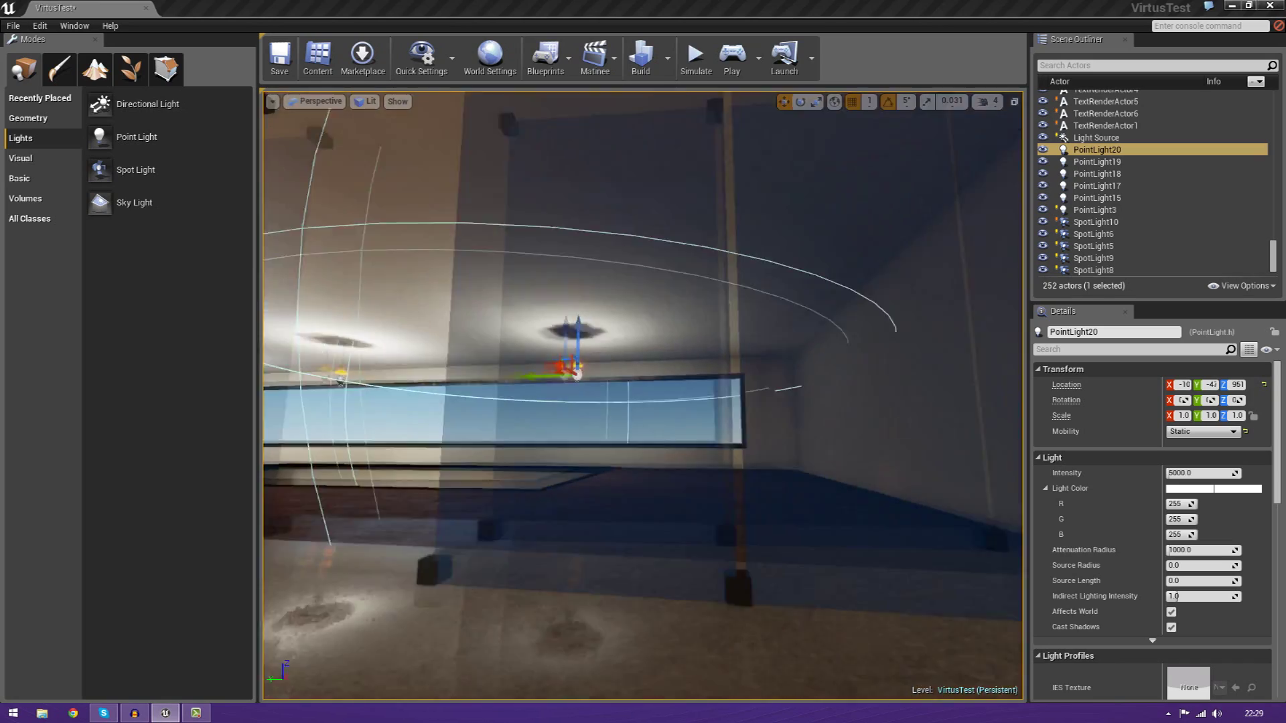
right_click_drag(653, 510, 396, 511)
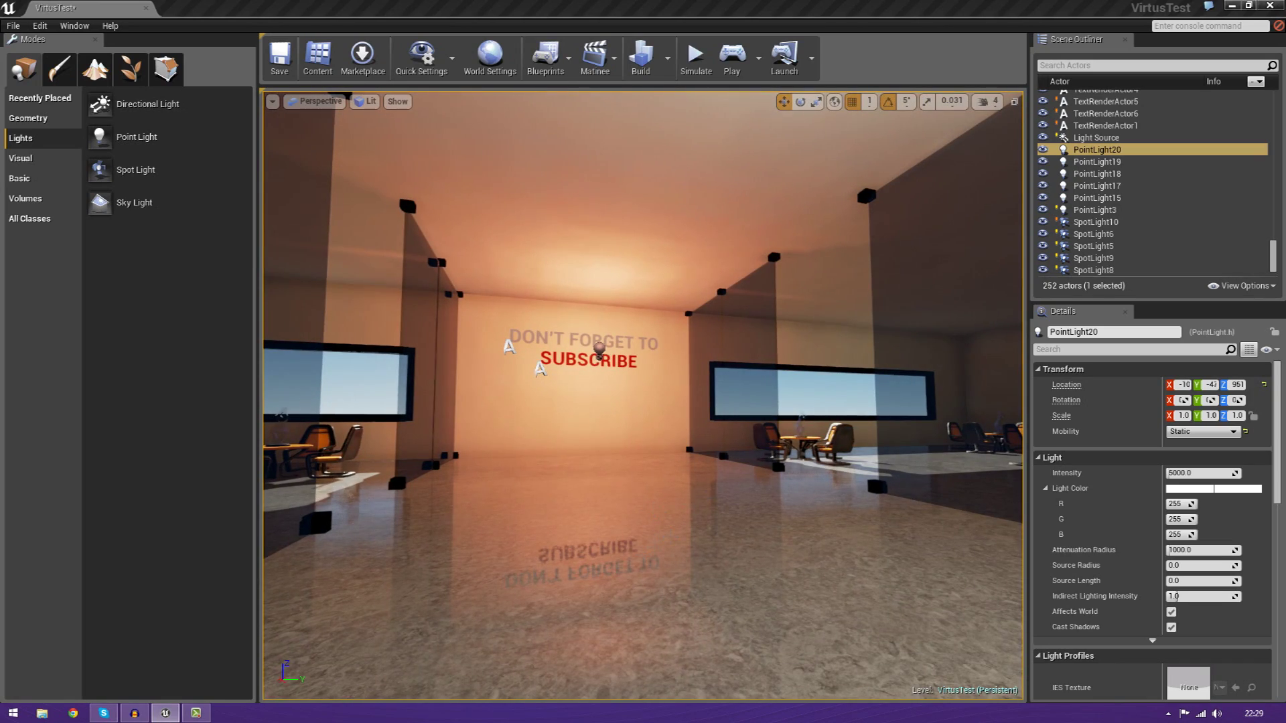
right_click_drag(671, 537, 666, 503)
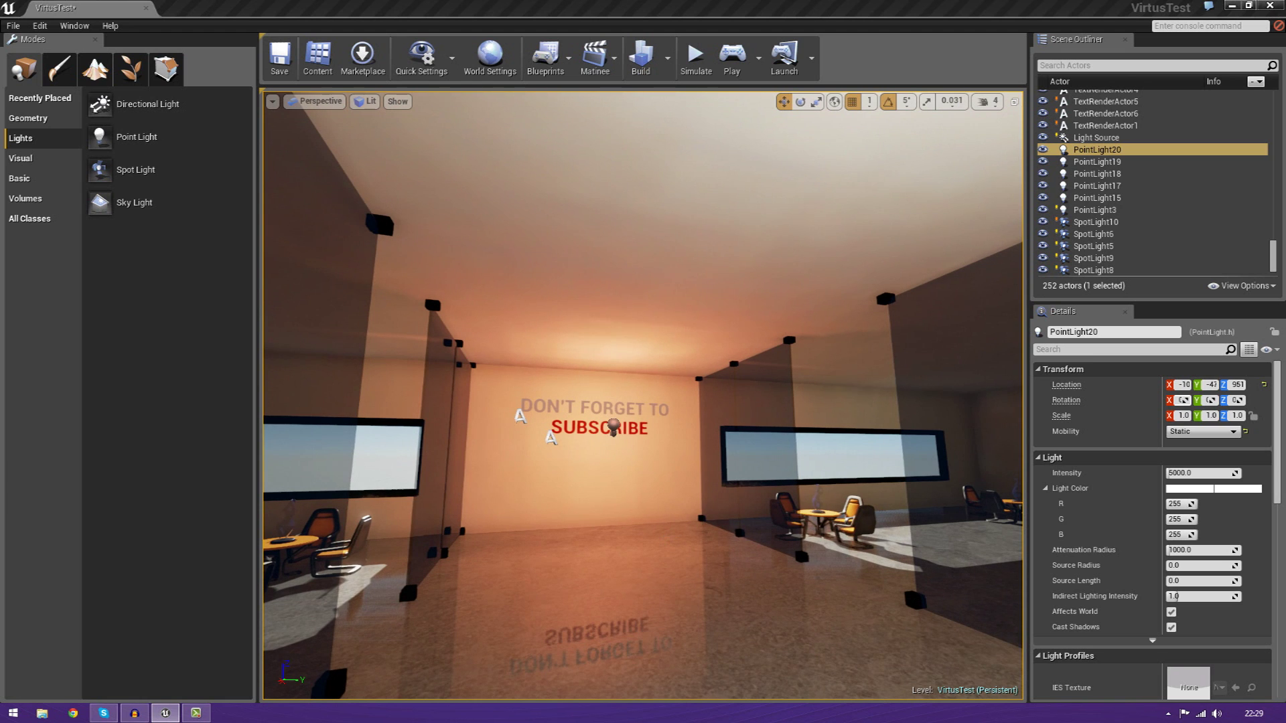